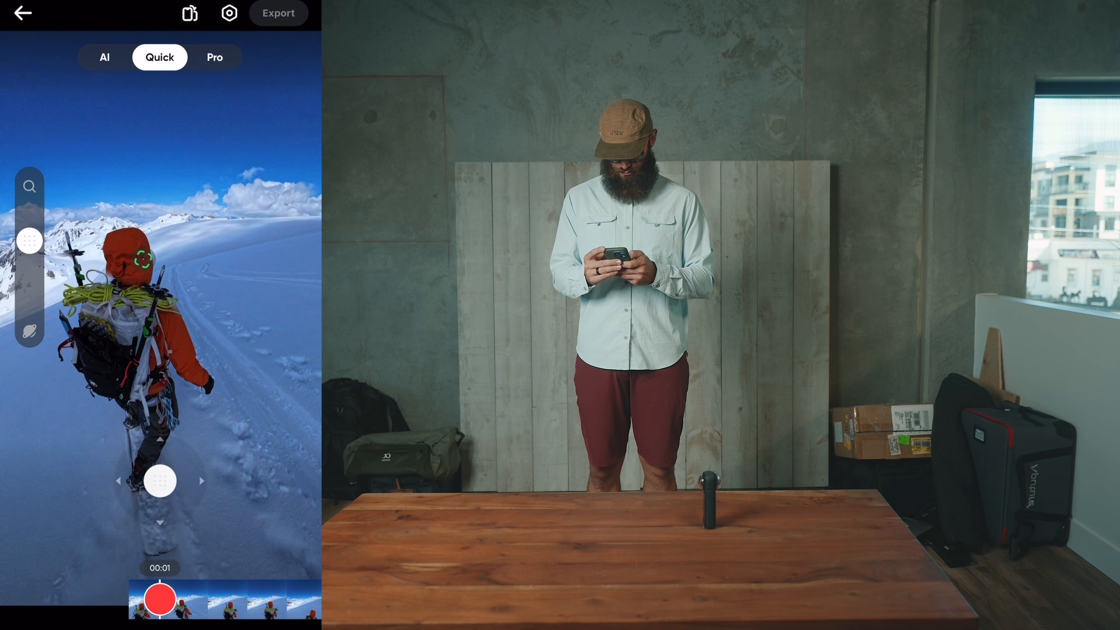
Frame the mountaineer in Quick mode at 00:01 and start recording the view
mouse_move(160, 481)
left_mouse_down()
mouse_move(140, 485)
mouse_move(159, 475)
left_mouse_up()
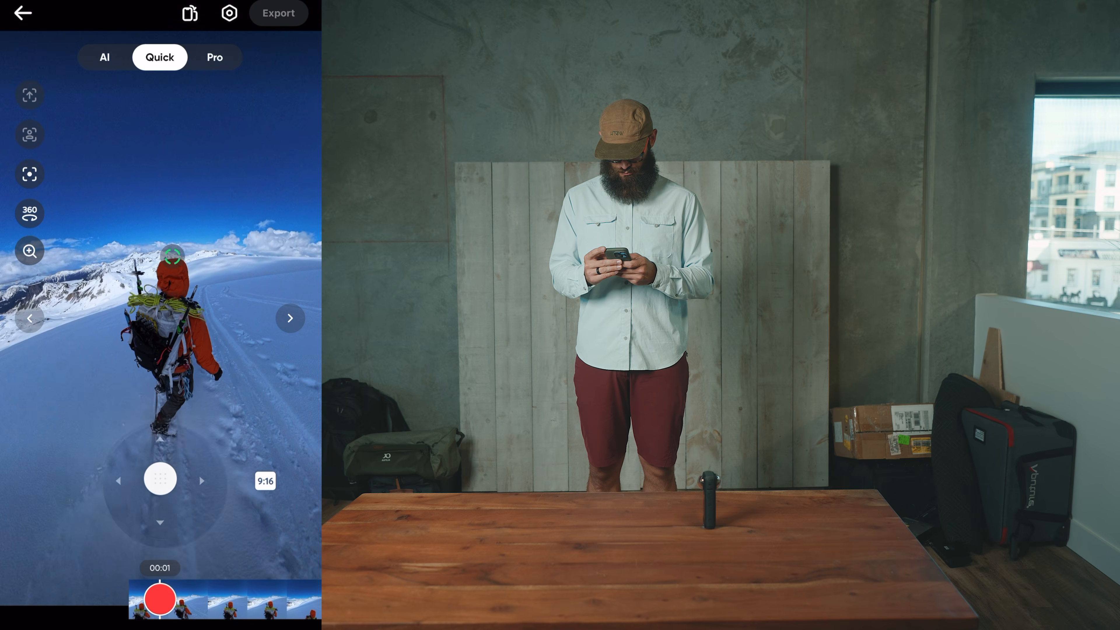
left_click(159, 310)
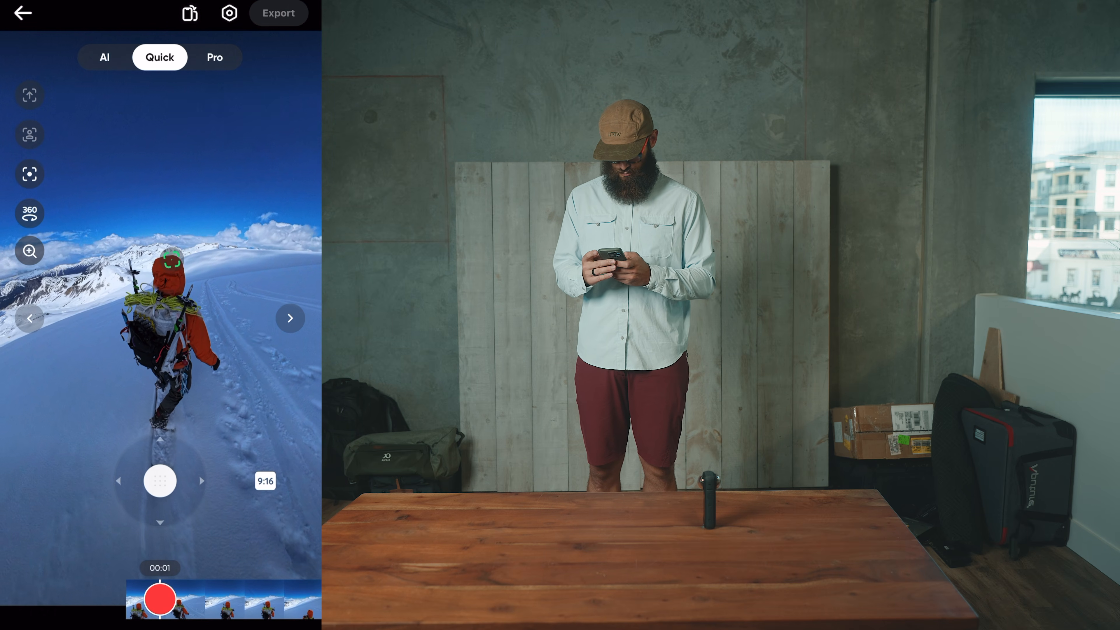
left_click(160, 599)
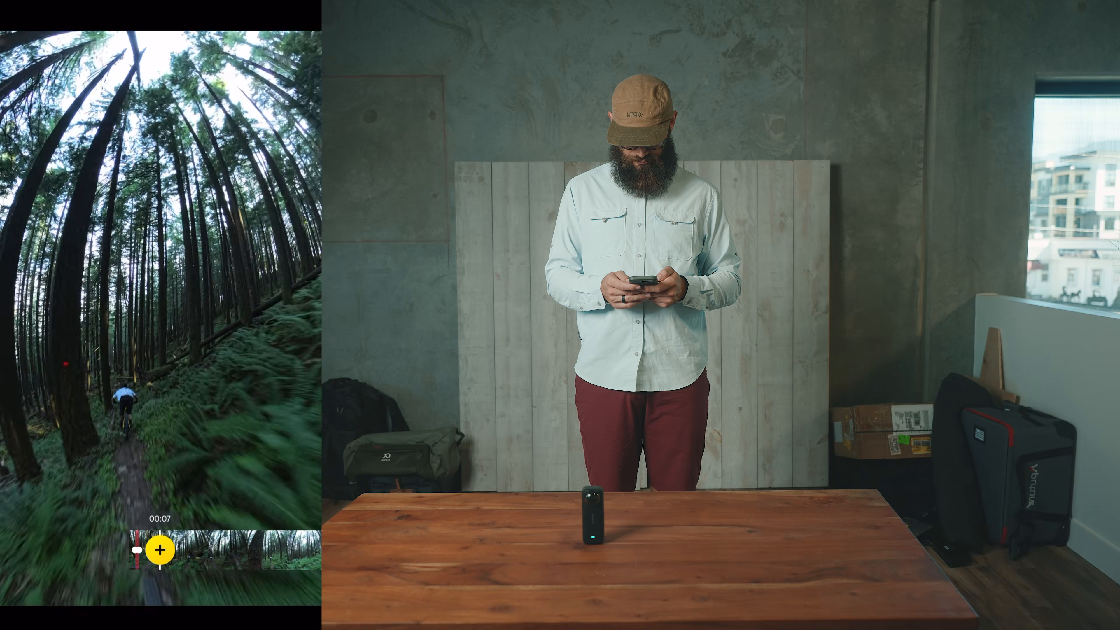
Reframe the forest ride on the cyclist ahead, adding view keyframes at 00:17 and 00:23
left_click_drag(158, 345, 183, 396)
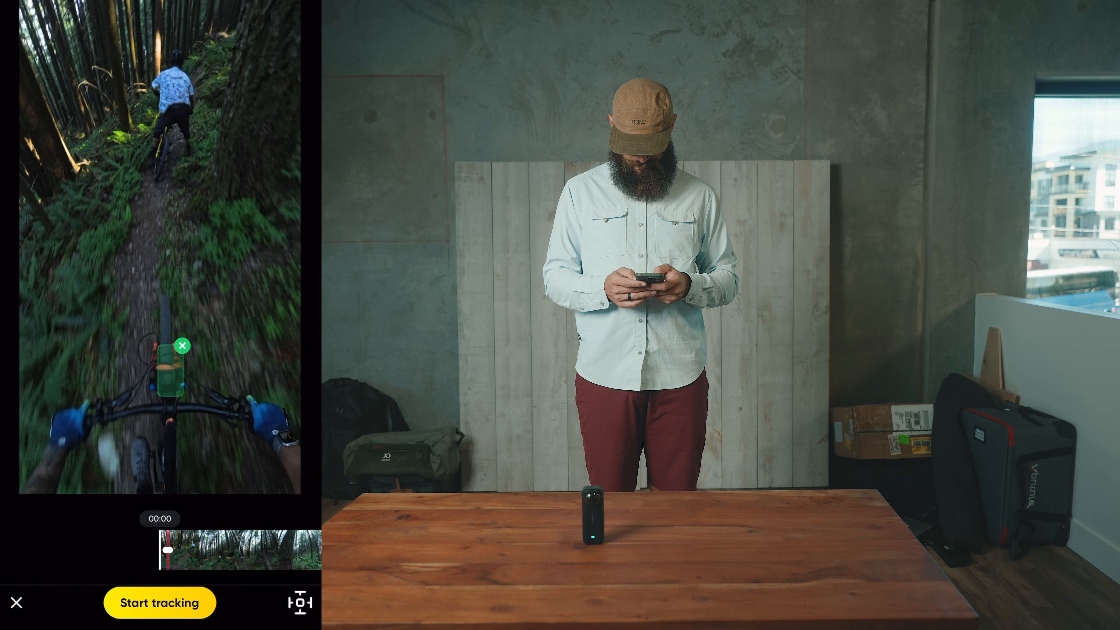
left_click(160, 603)
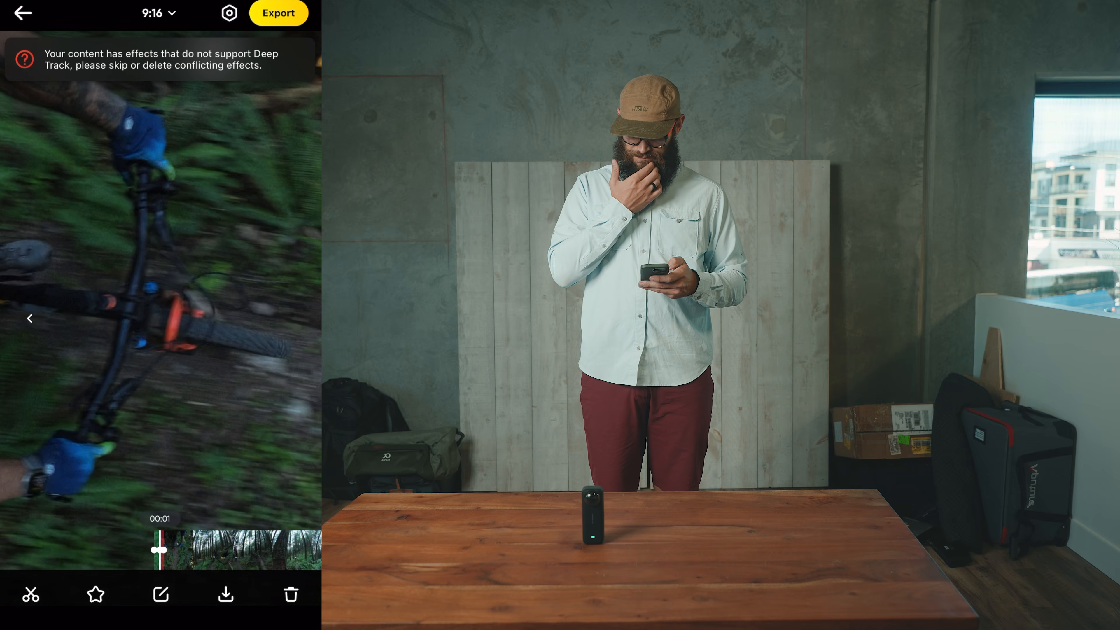
left_click_drag(225, 550, 172, 550)
left_click(160, 550)
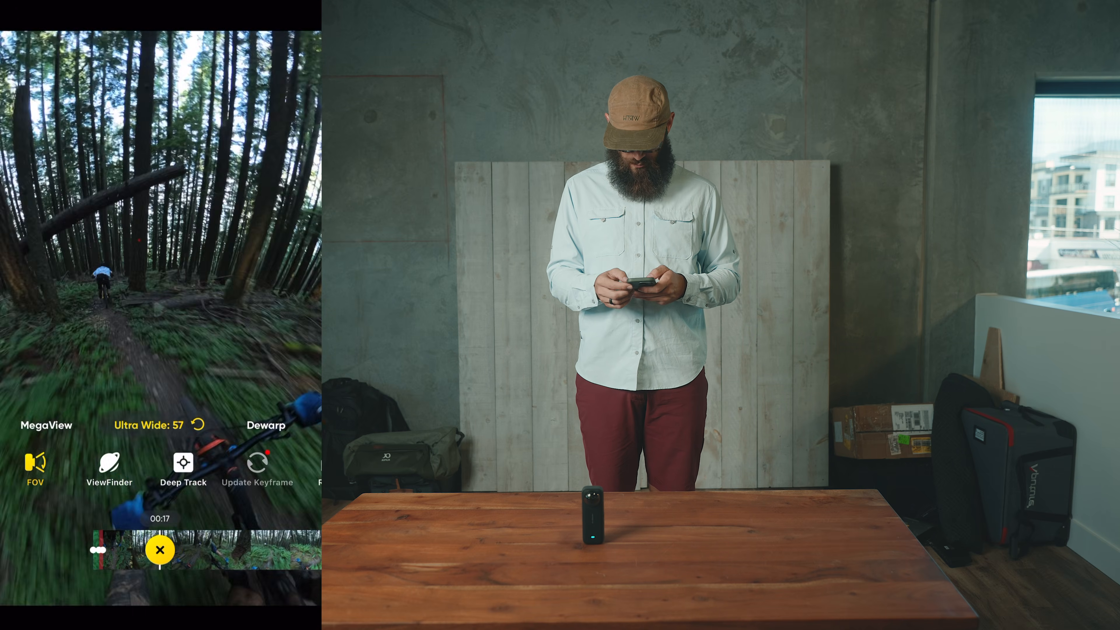
left_click_drag(133, 282, 238, 282)
left_click_drag(212, 550, 203, 550)
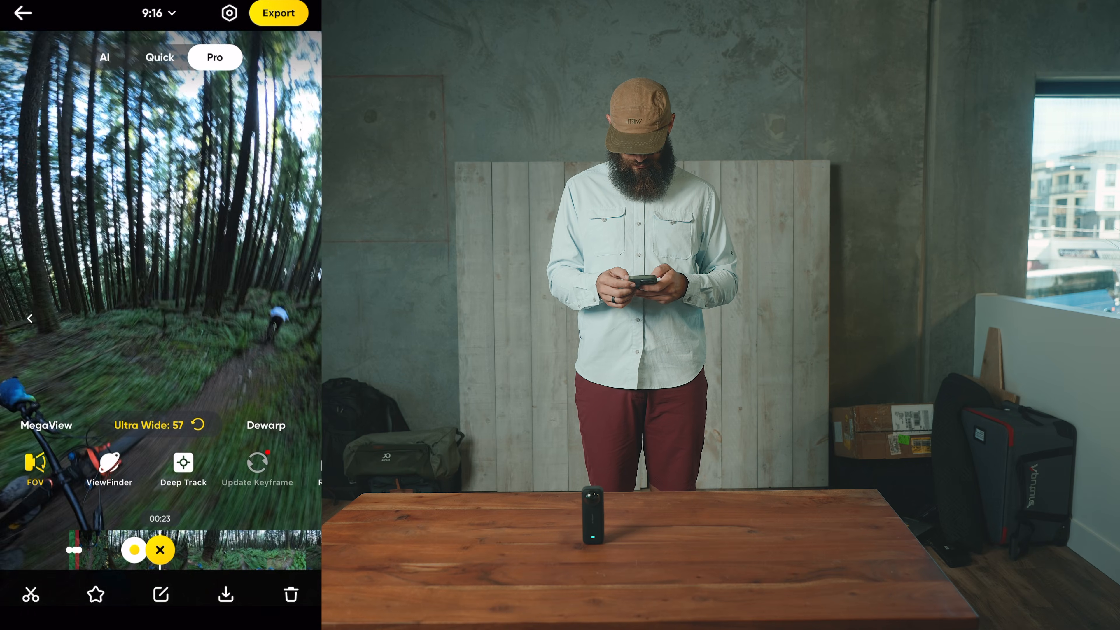
left_click(159, 550)
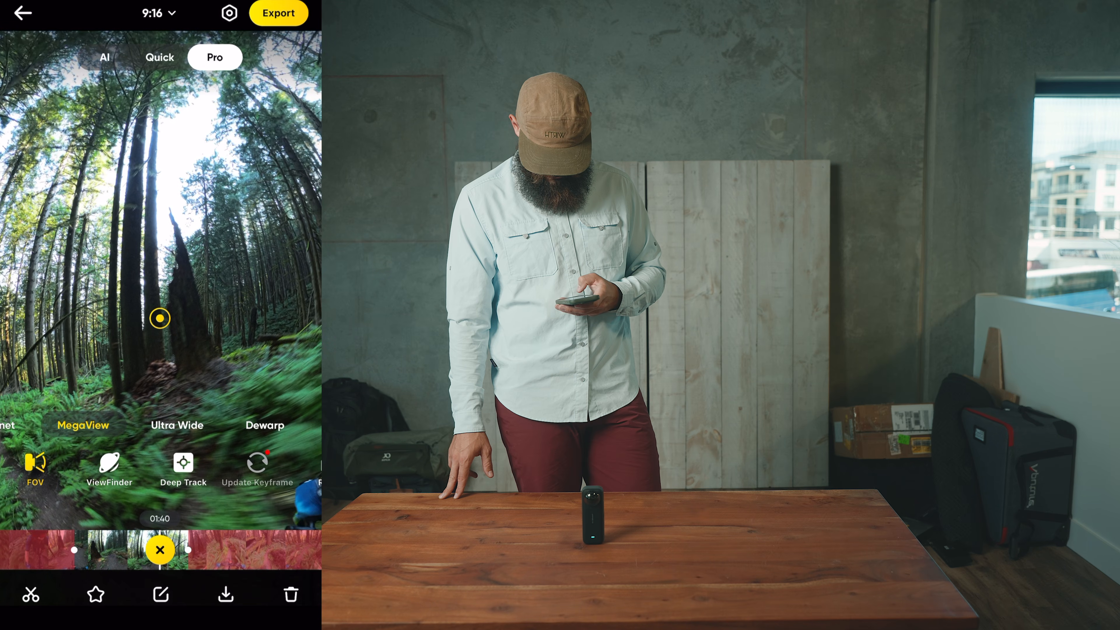
Dismiss the clip download options and export the flat video to the device album at 4K resolution
left_click(226, 595)
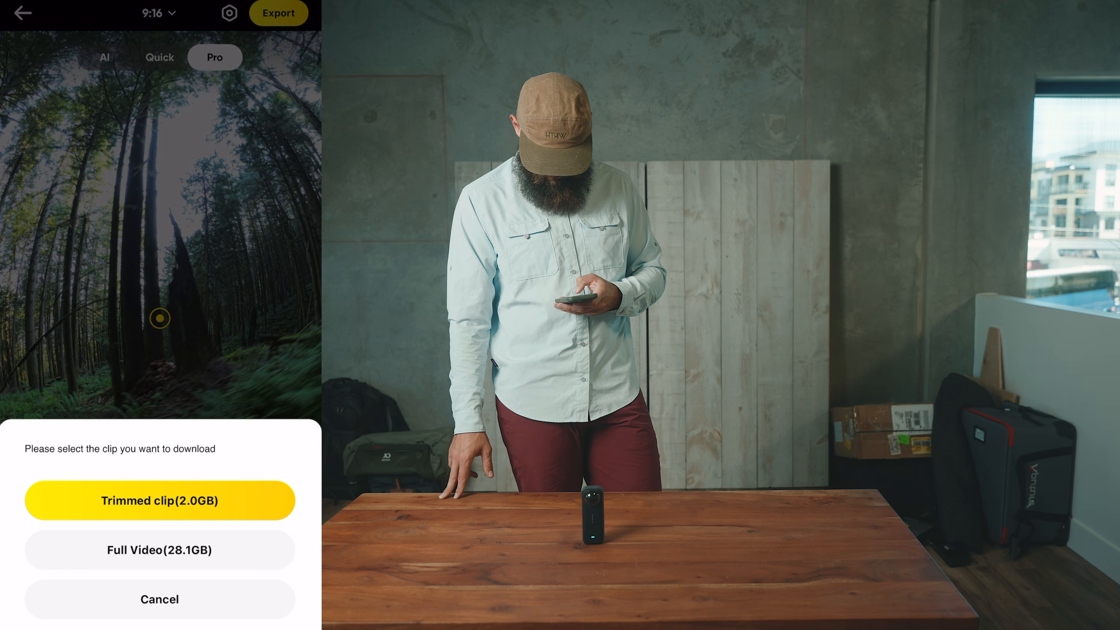
left_click(160, 599)
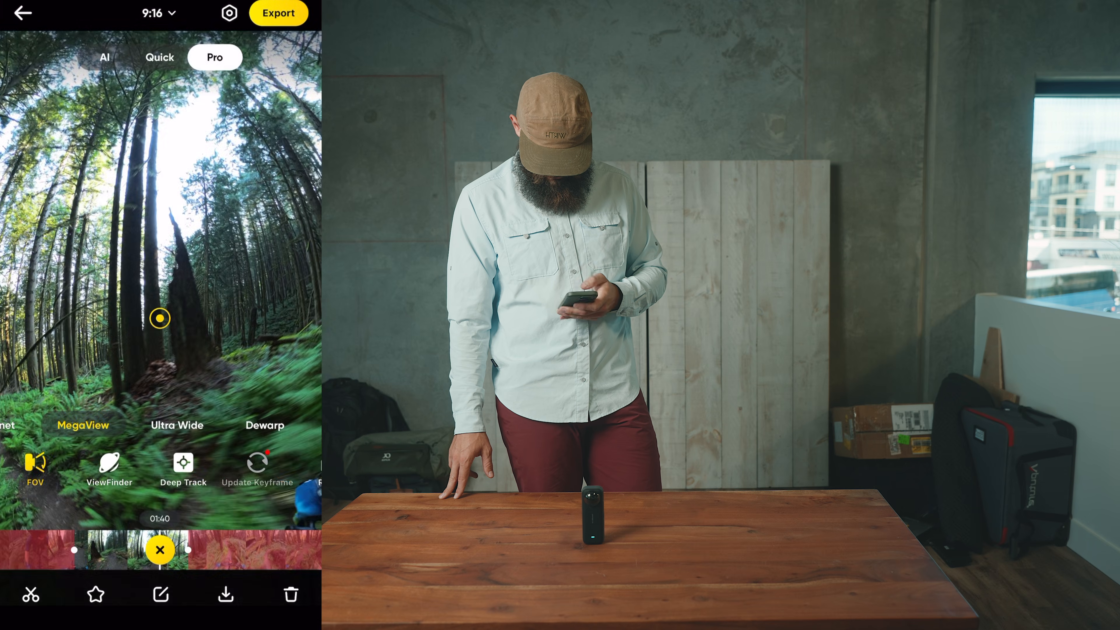
left_click(279, 13)
left_click_drag(118, 381, 296, 382)
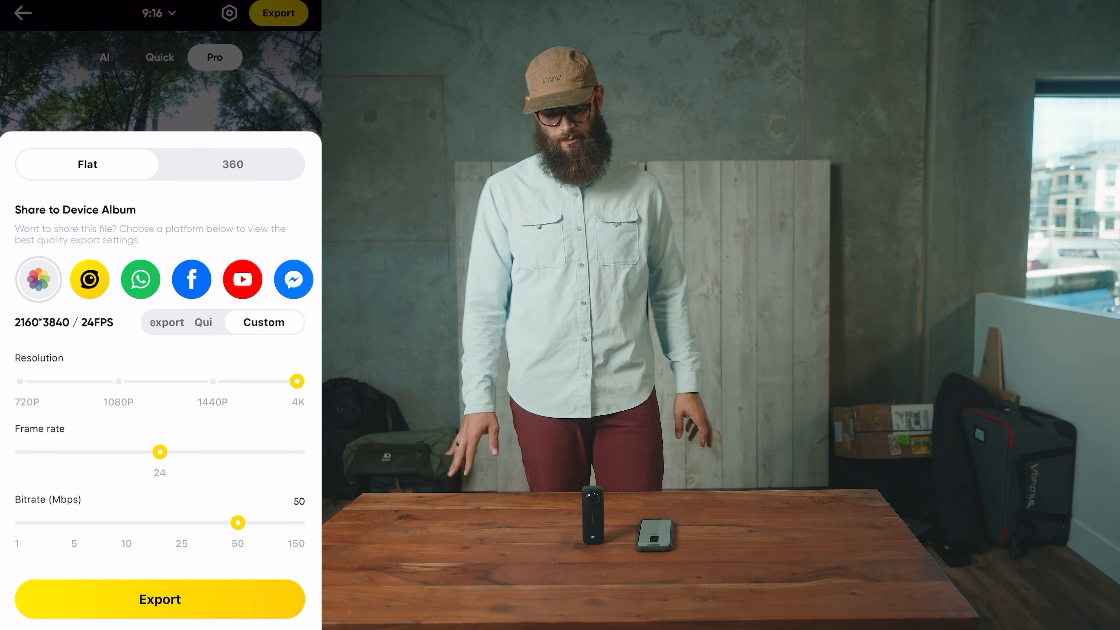
left_click(160, 599)
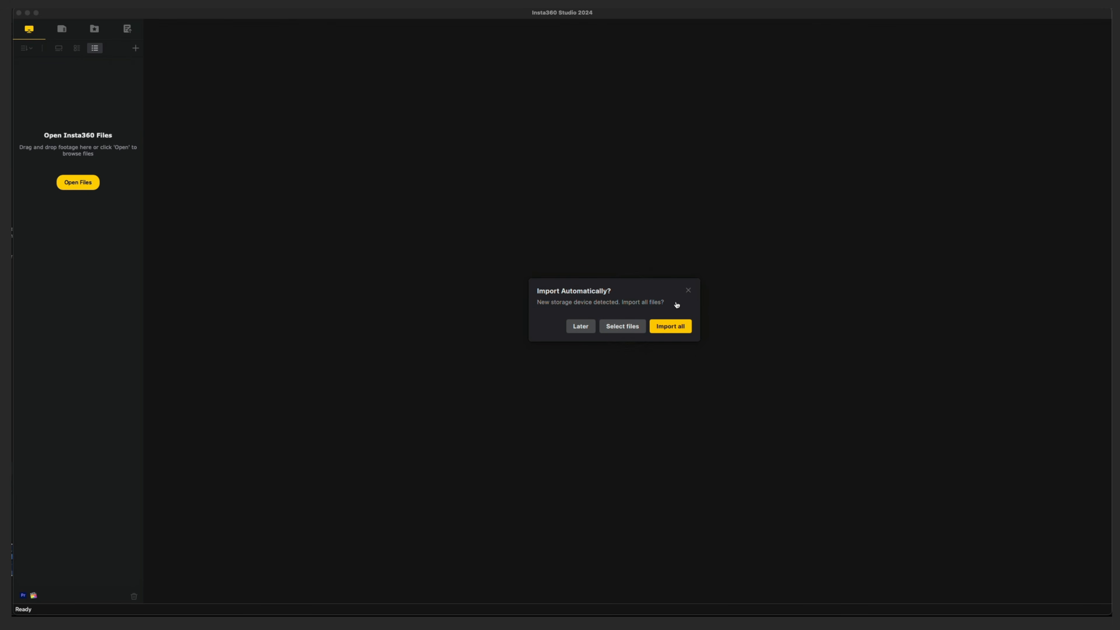
Dismiss the automatic import prompt and load VID_20221028_033328_00_001.insv from the 2023_01_12_REEL047_Insta360-Zoa folder in Finder into Insta360 Studio
left_click(689, 291)
key("super+Tab")
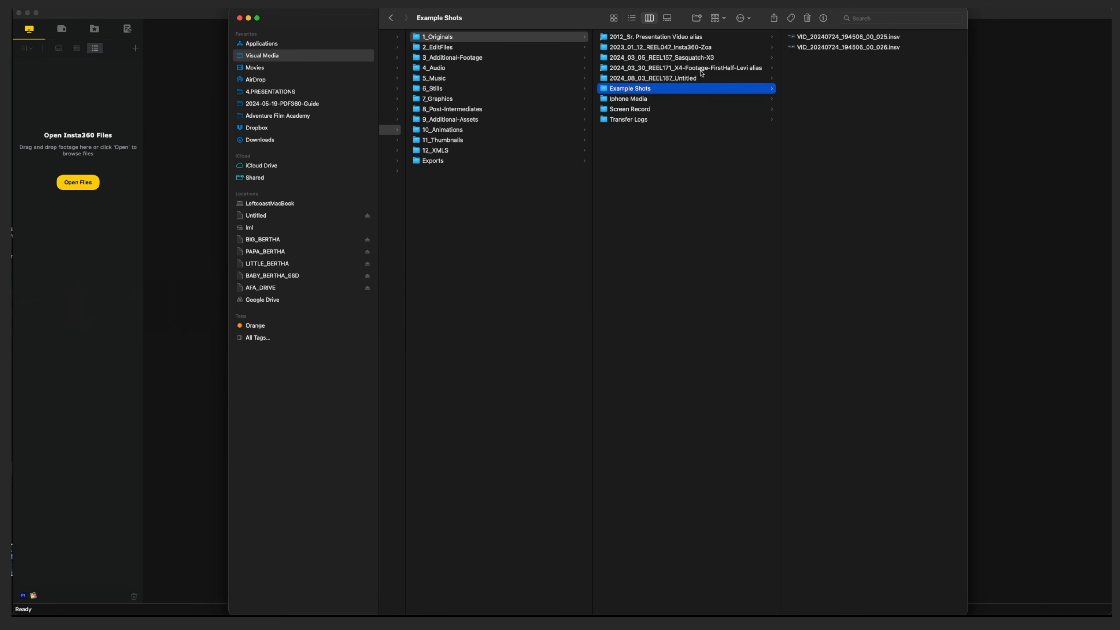
left_click(712, 59)
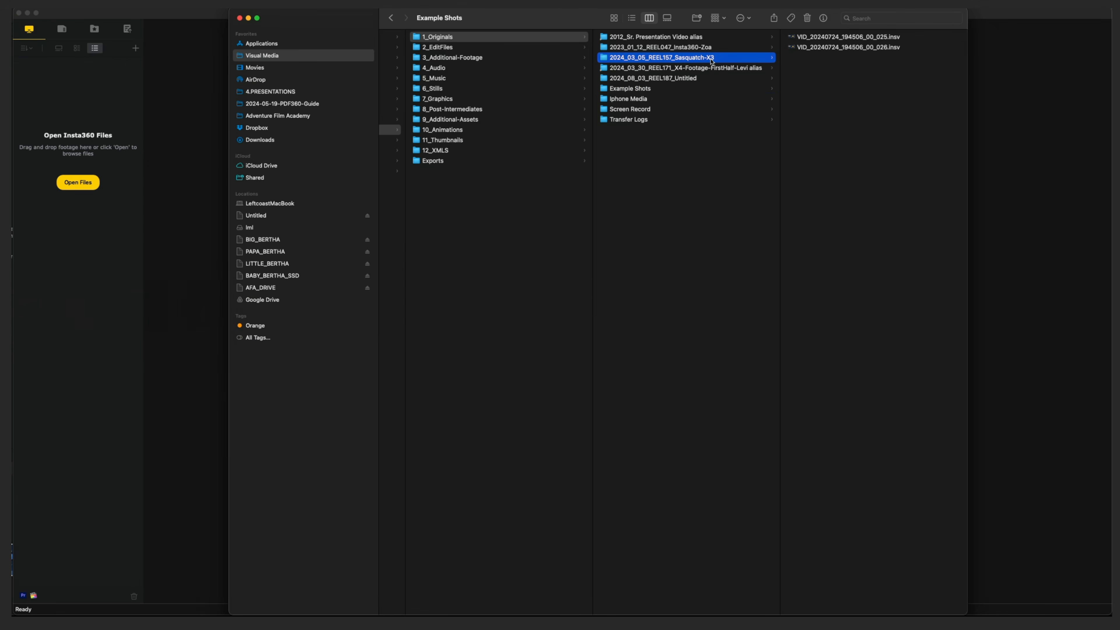
left_click(737, 49)
left_click(798, 39)
left_click(816, 38)
left_click_drag(818, 71, 147, 129)
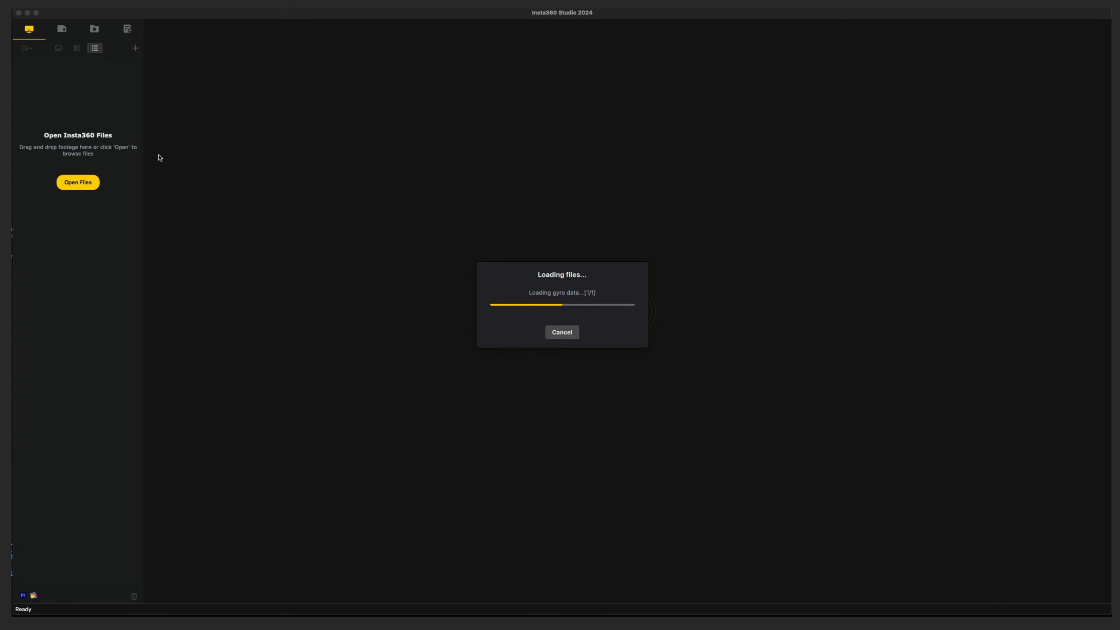
key("super+Tab")
key("super+Tab")
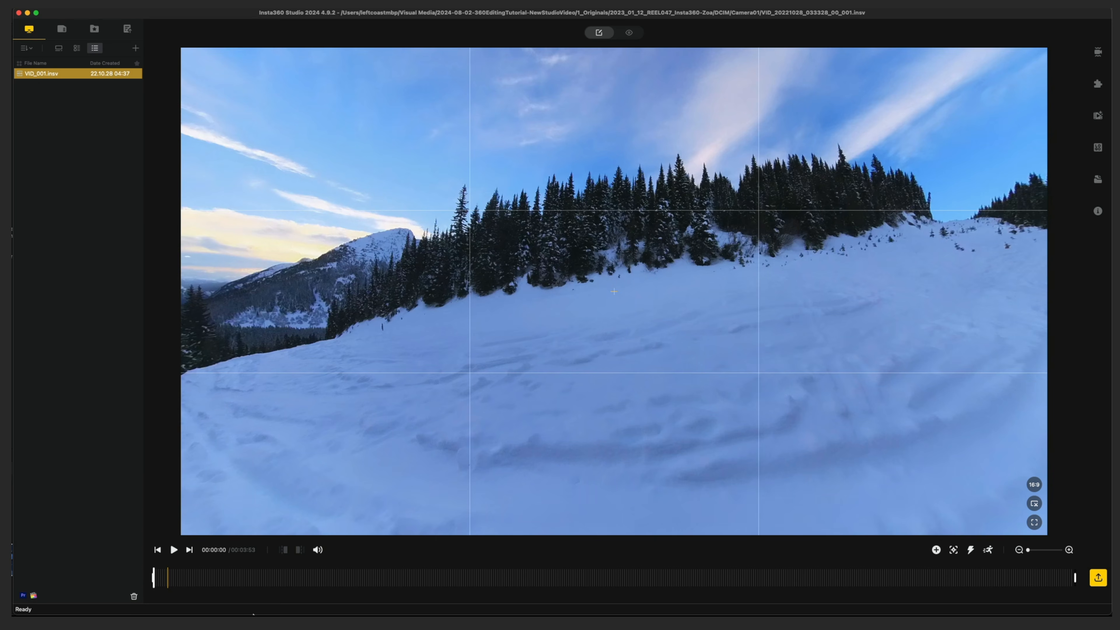
Pan the opening view of the clip, preview it in the 9:16 aspect ratio, and return it to 16:9
left_click_drag(554, 355, 643, 333)
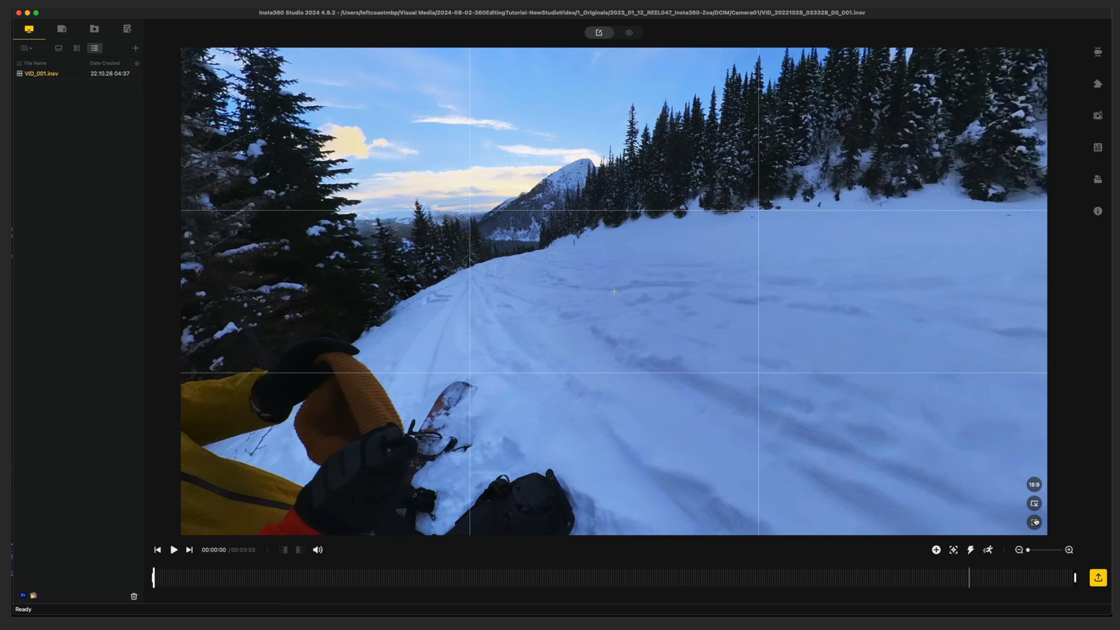
left_click(1037, 487)
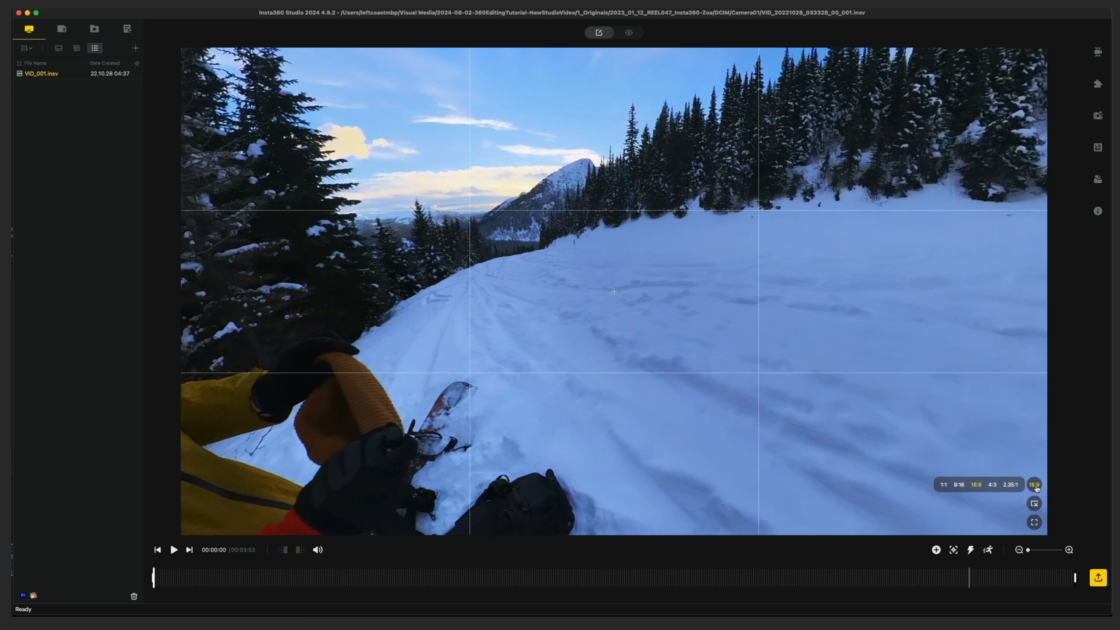
left_click(960, 485)
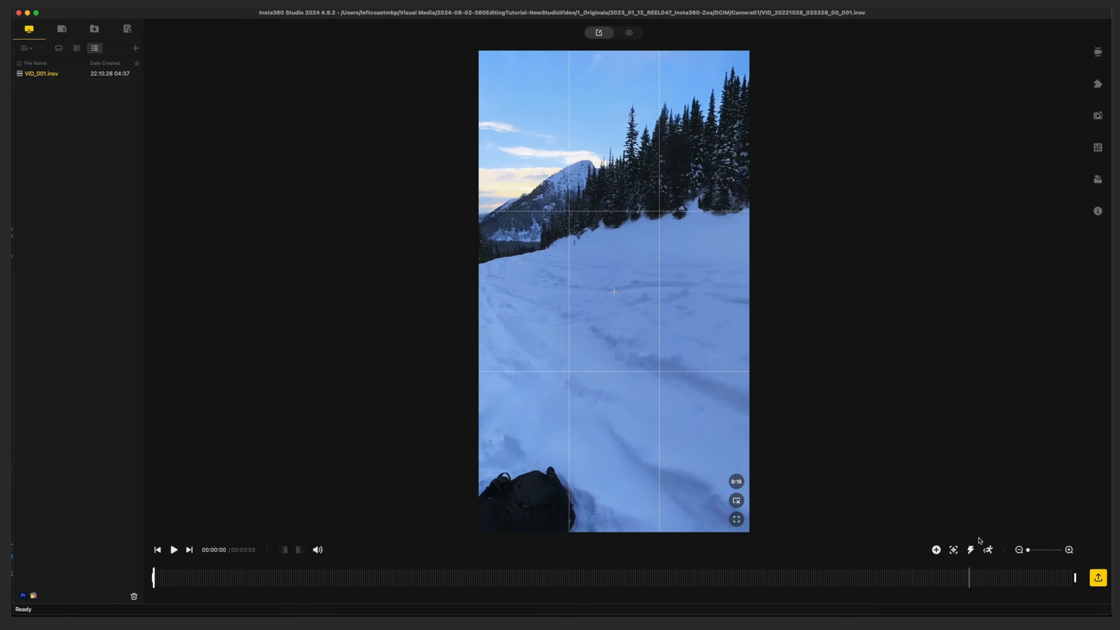
left_click(740, 481)
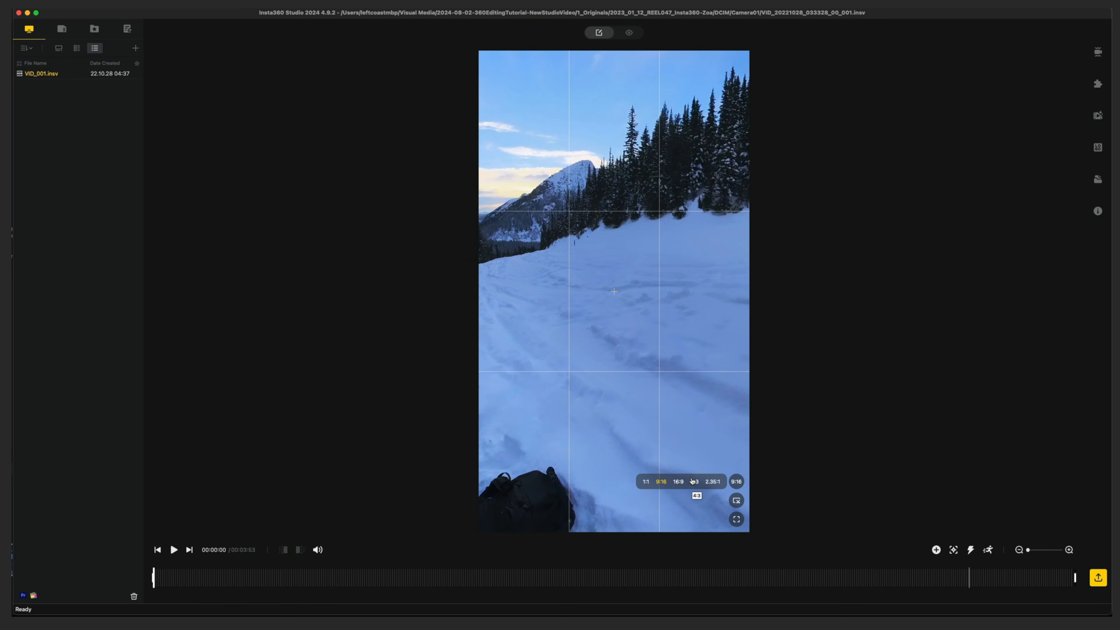
left_click(679, 483)
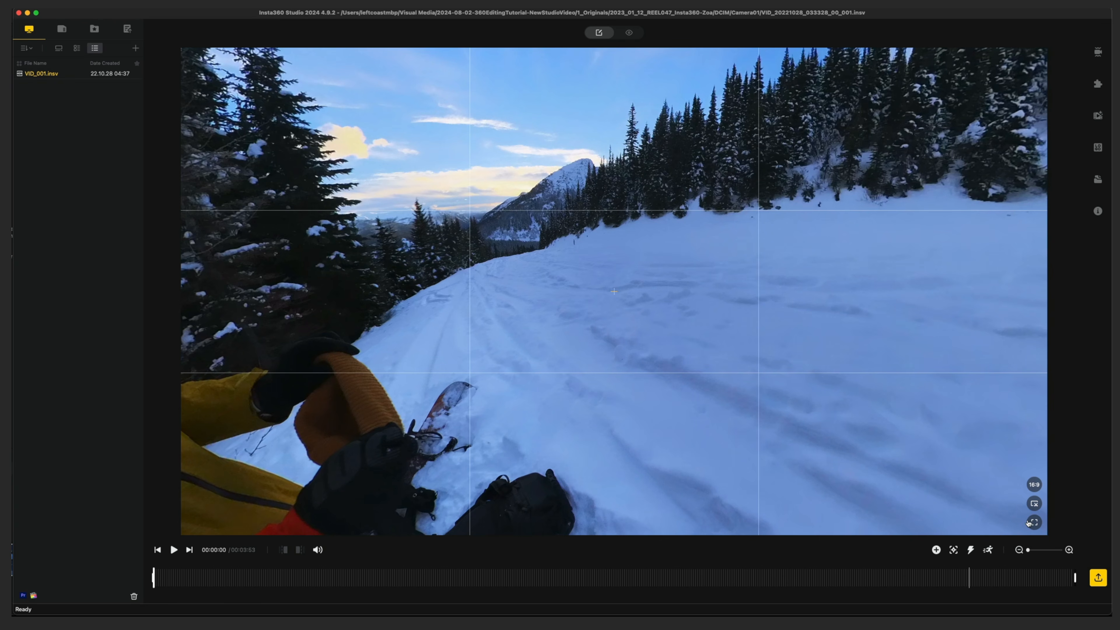
Go to 00:02:18 in the clip and reframe and zoom the picture so the snowboarder is centred
left_click_drag(611, 324, 405, 462)
left_click_drag(396, 578, 699, 601)
left_click_drag(809, 287, 535, 270)
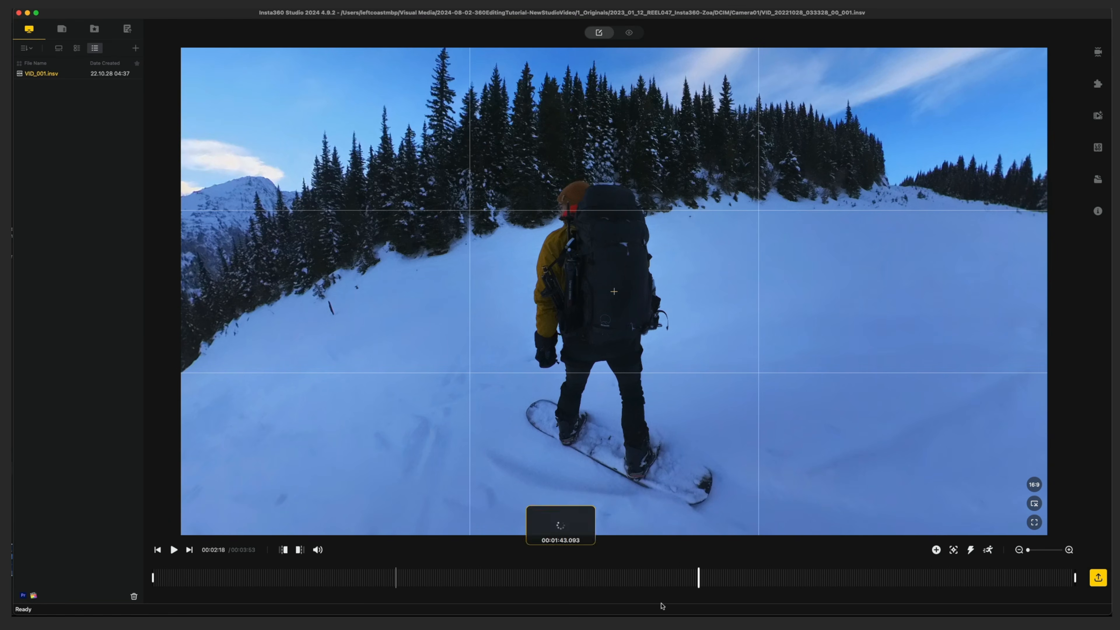
scroll(621, 349, "down", 5)
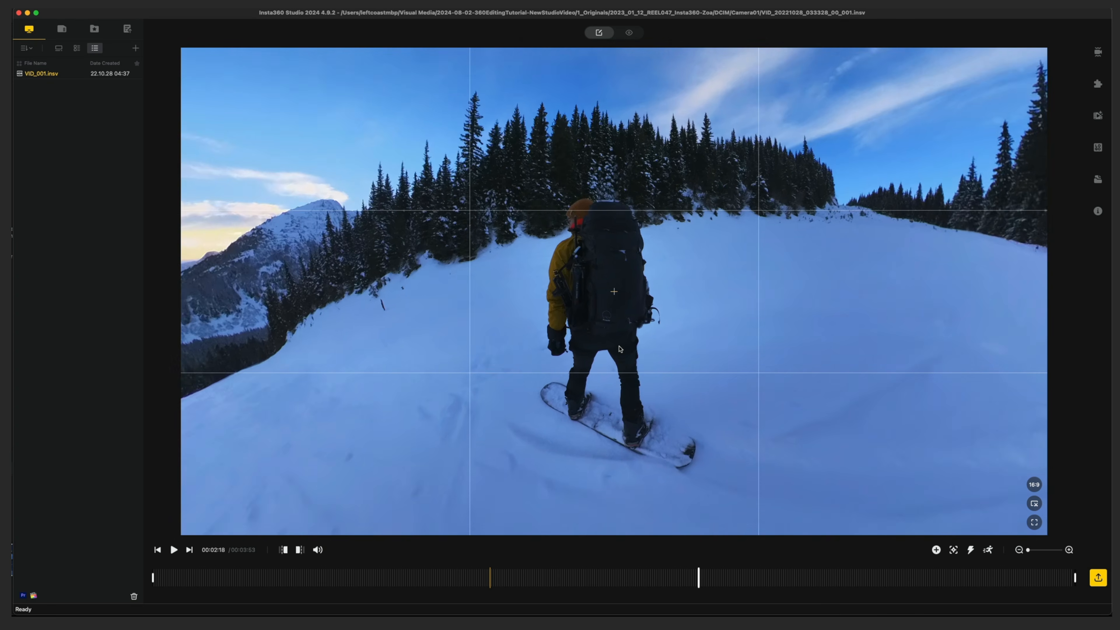
scroll(621, 349, "up", 2)
scroll(621, 349, "up", 4)
scroll(621, 349, "down", 2)
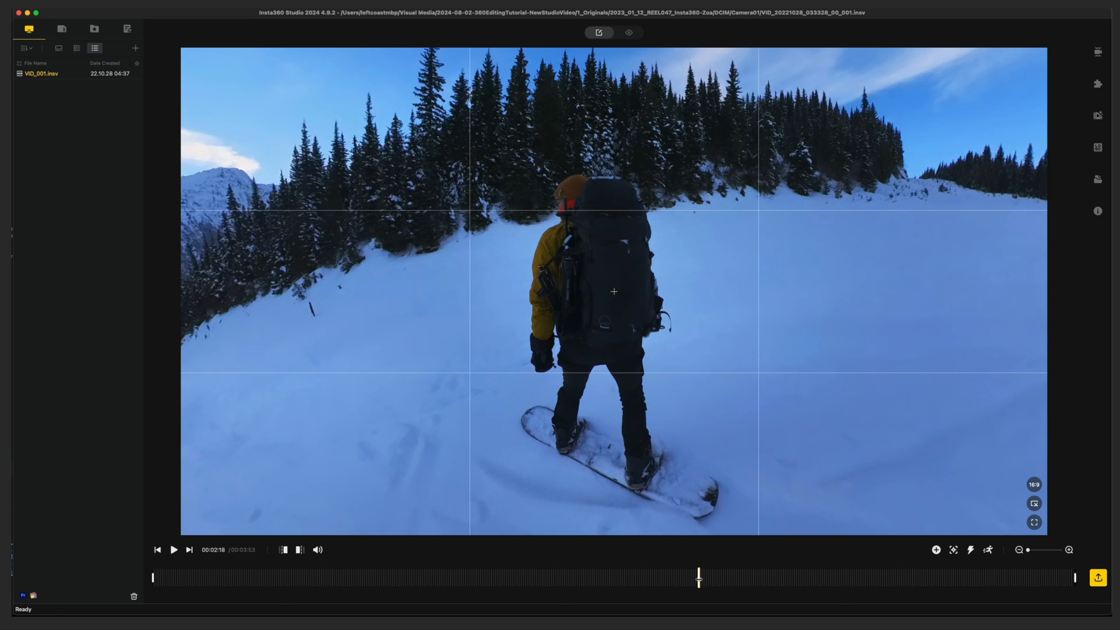
Try a keyframe at 00:02:18 with the field of view adjusted to 72.7° around the snowboarder, and delete it
left_click(936, 550)
left_click_drag(635, 532, 685, 541)
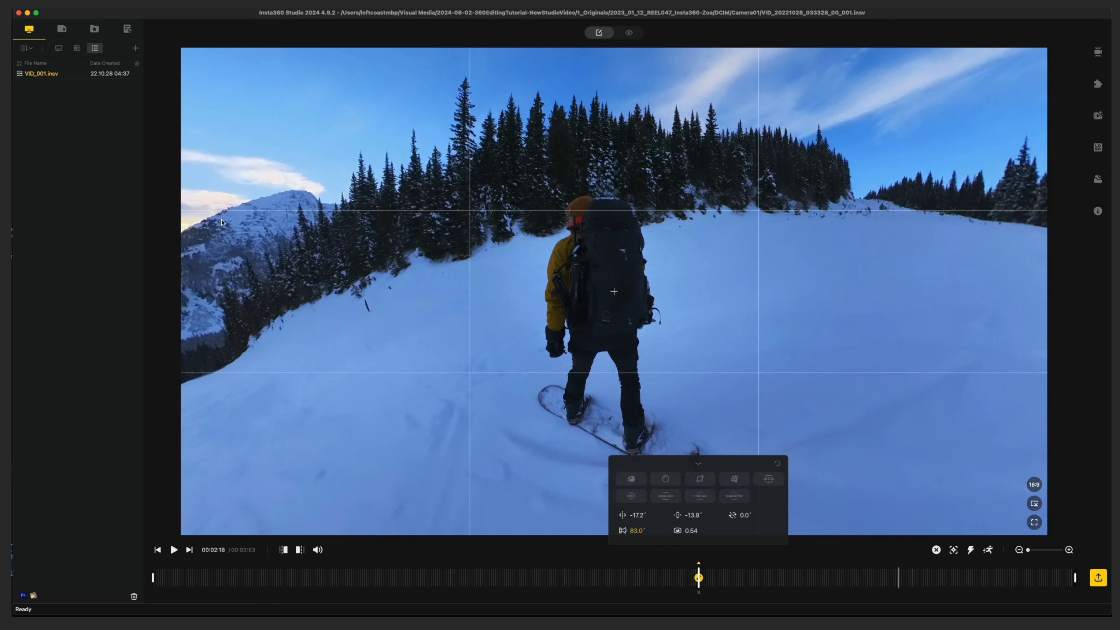
left_click_drag(638, 532, 450, 526)
left_click_drag(547, 238, 567, 174)
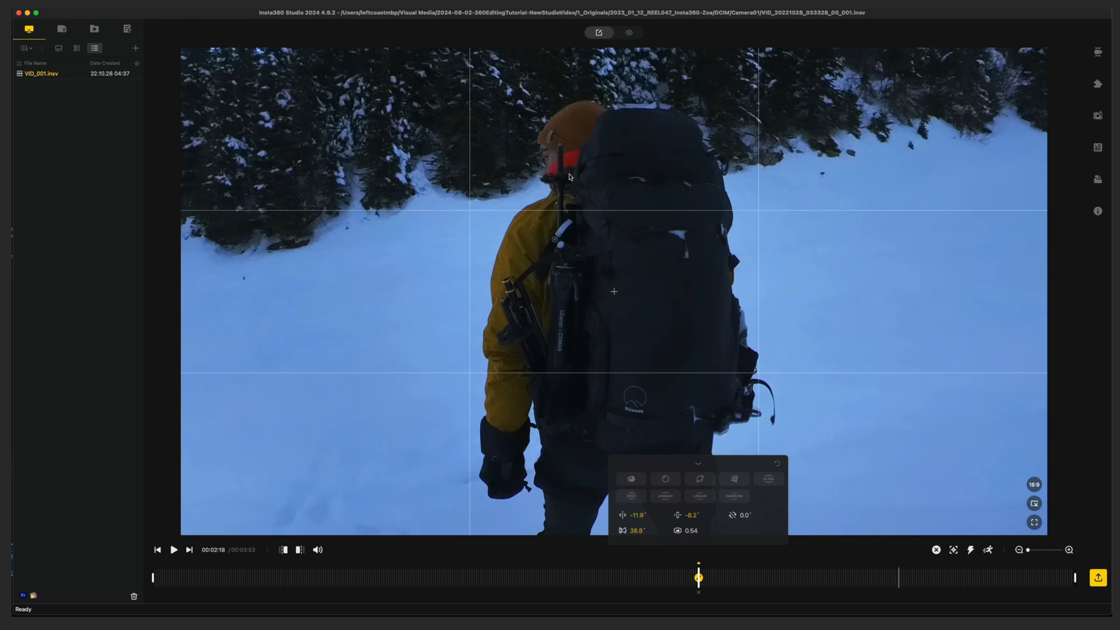
left_click_drag(637, 531, 783, 530)
left_click_drag(764, 414, 743, 356)
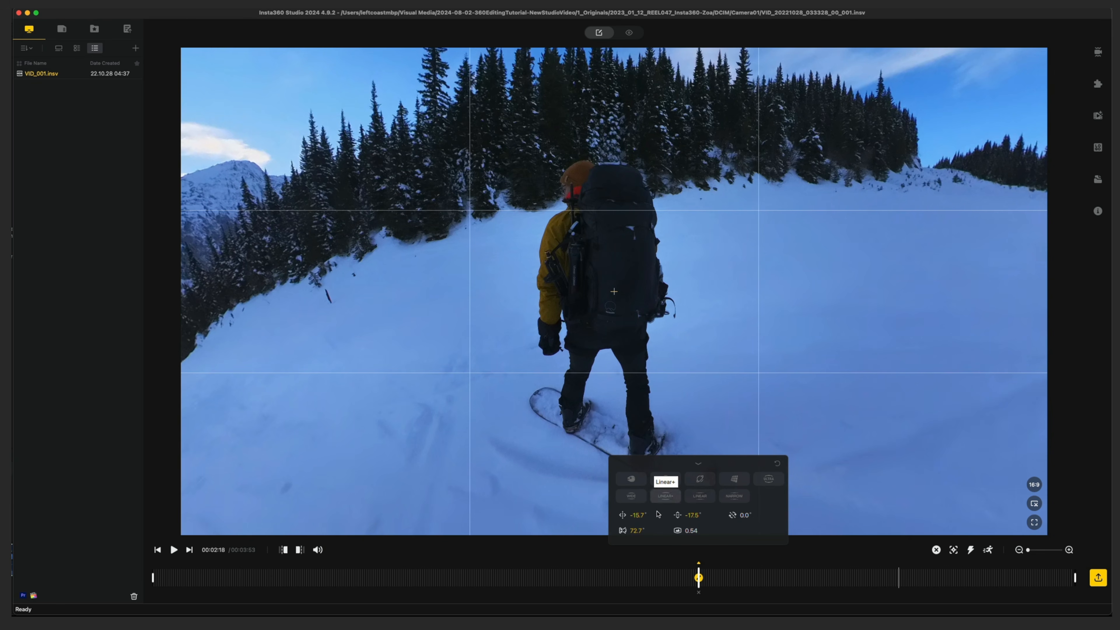
left_click(698, 465)
key("Delete")
Recentre the snowboarder and Deep Track the whole figure from 00:02:18 to about 00:02:38
left_click_drag(630, 412, 585, 351)
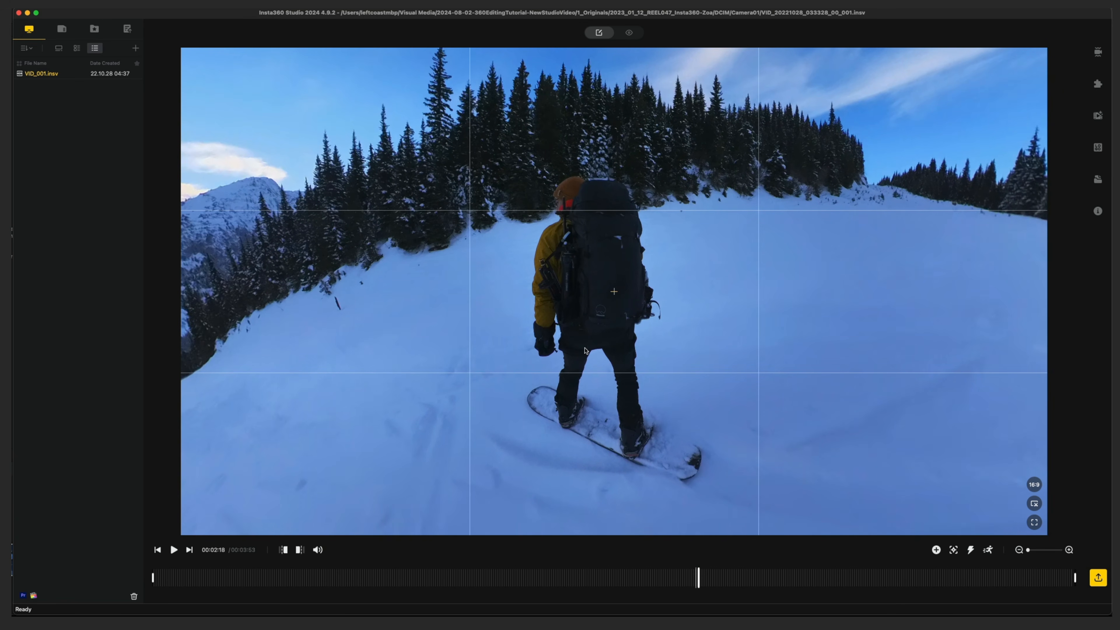
left_click(954, 551)
left_click_drag(534, 148, 671, 391)
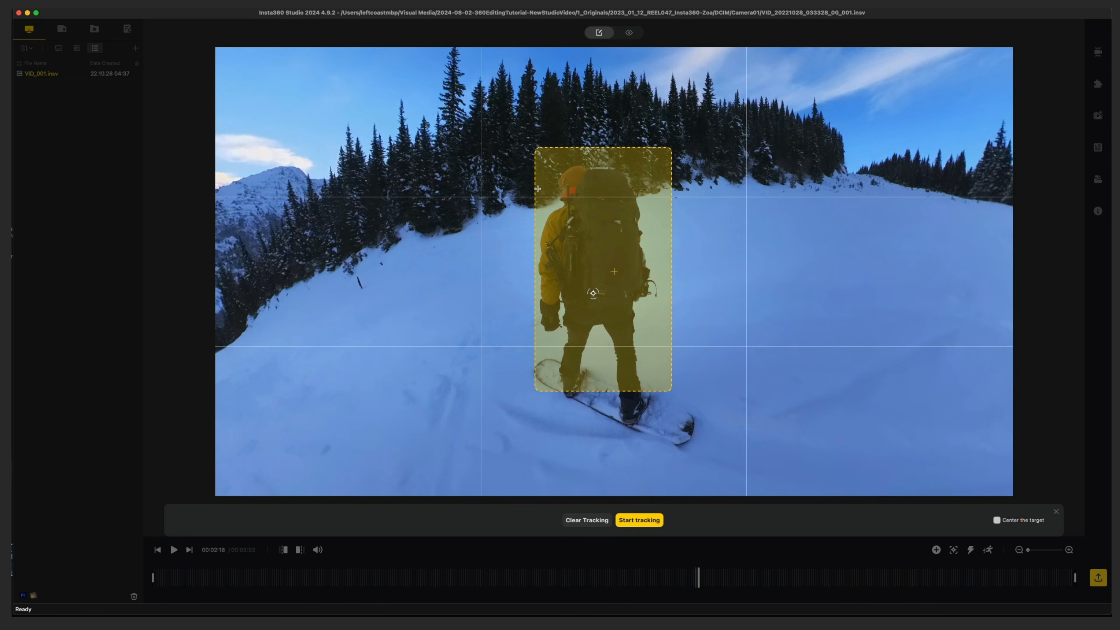
left_click(639, 520)
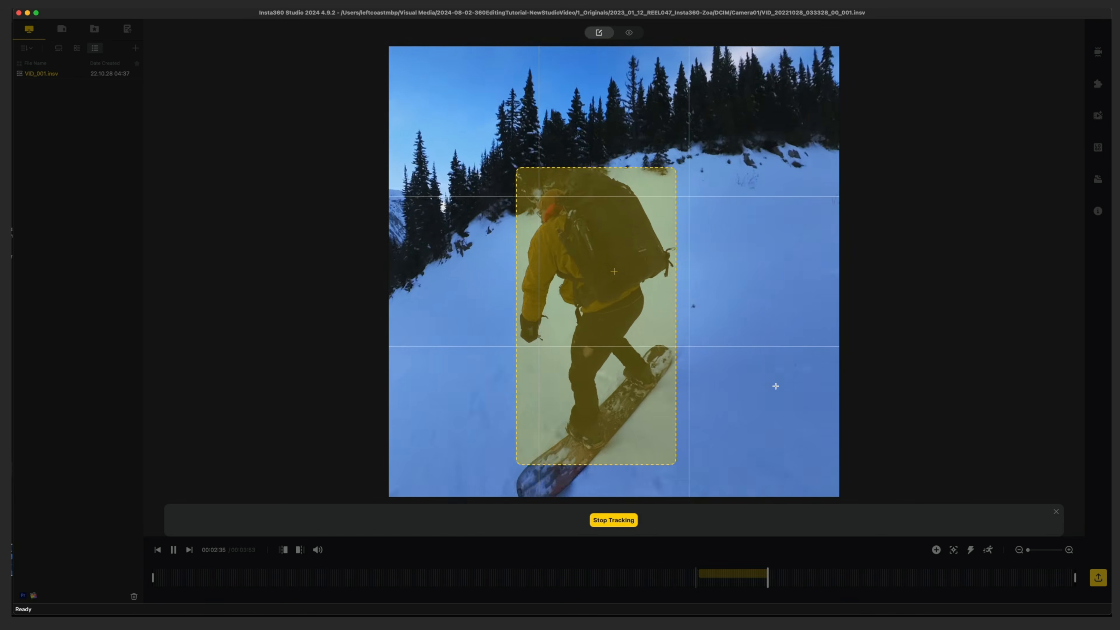
left_click(618, 521)
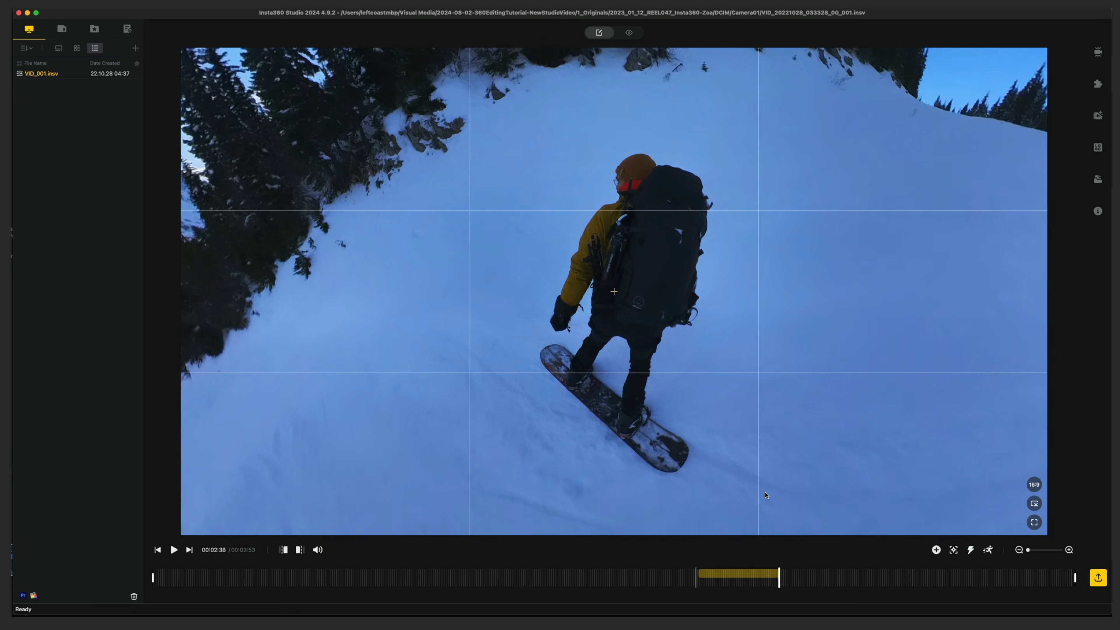
Add a second Deep Track of the snowboarder right after the first tracked section, running from 00:02:38 to 00:02:47
left_click(1070, 550)
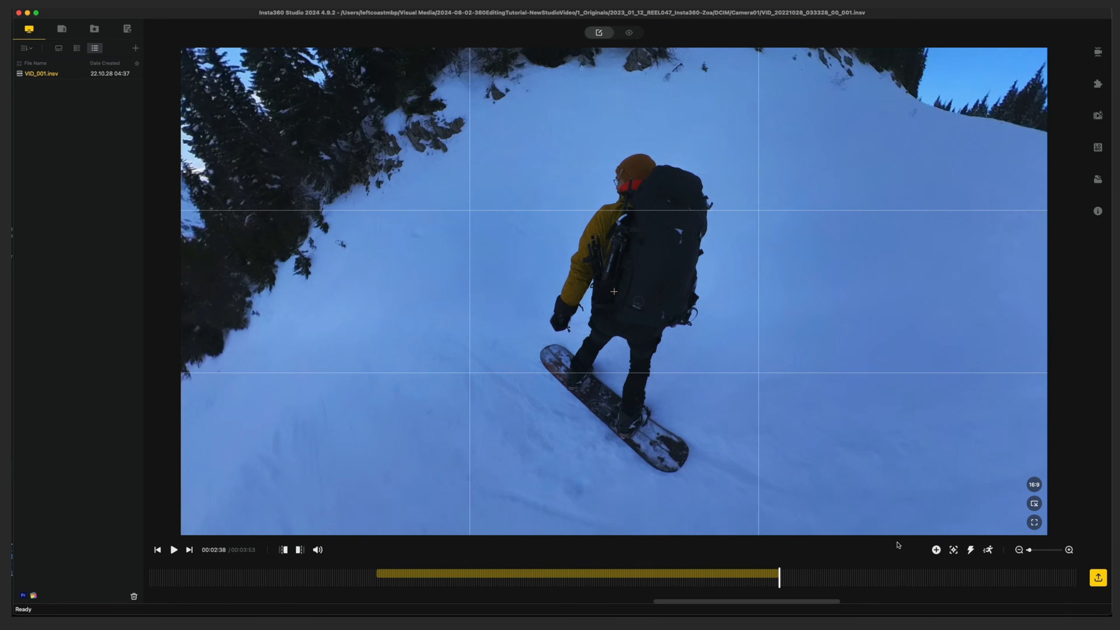
left_click(782, 584)
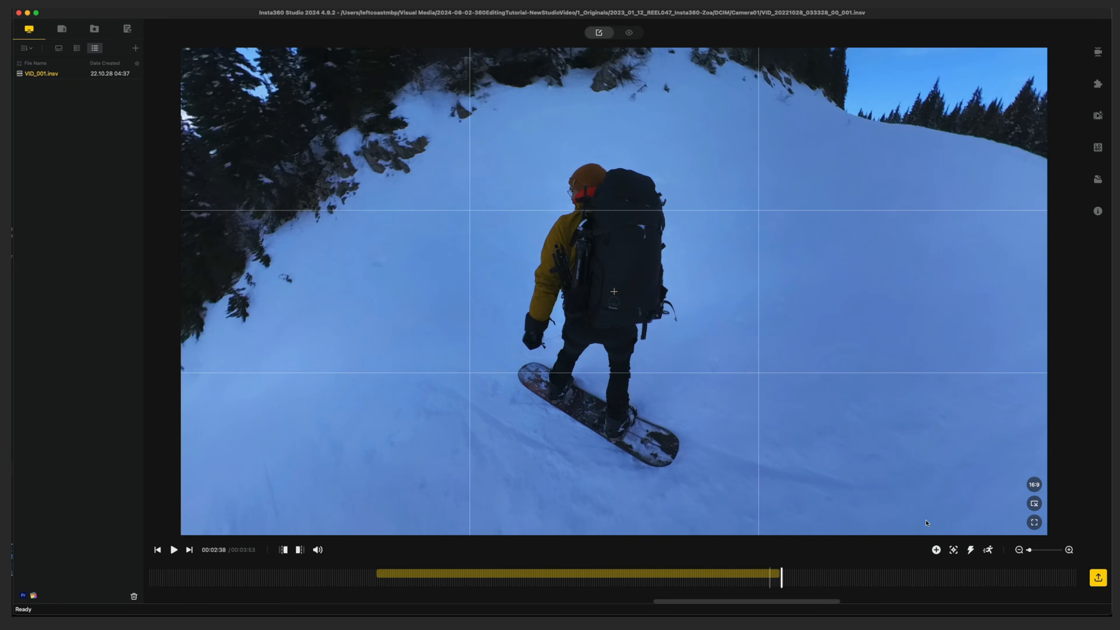
left_click(952, 550)
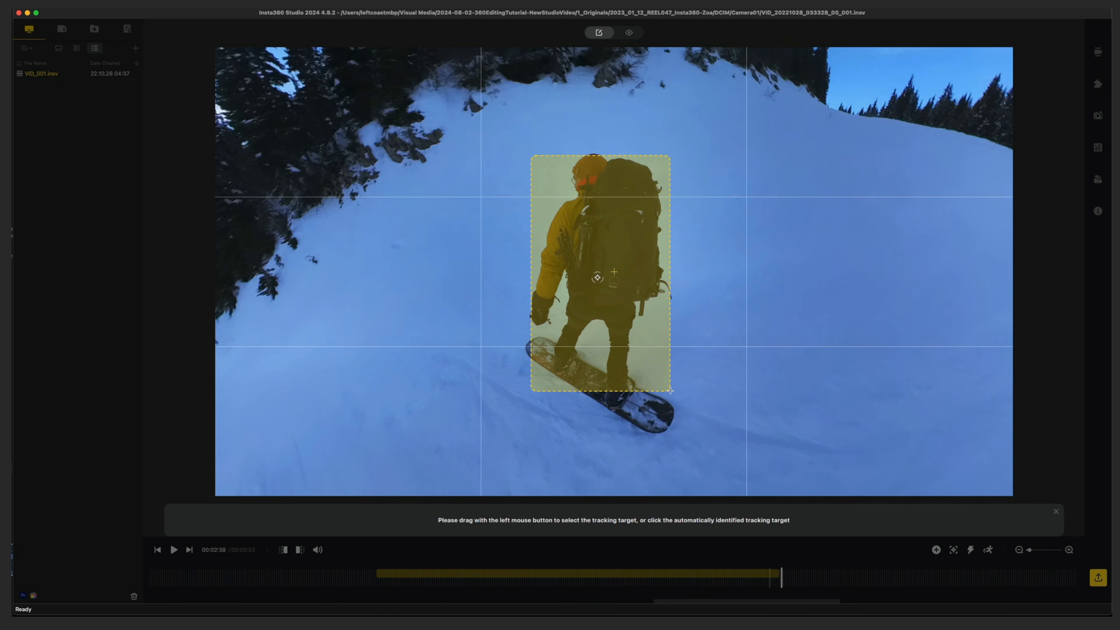
left_click_drag(671, 391, 671, 391)
left_click(647, 521)
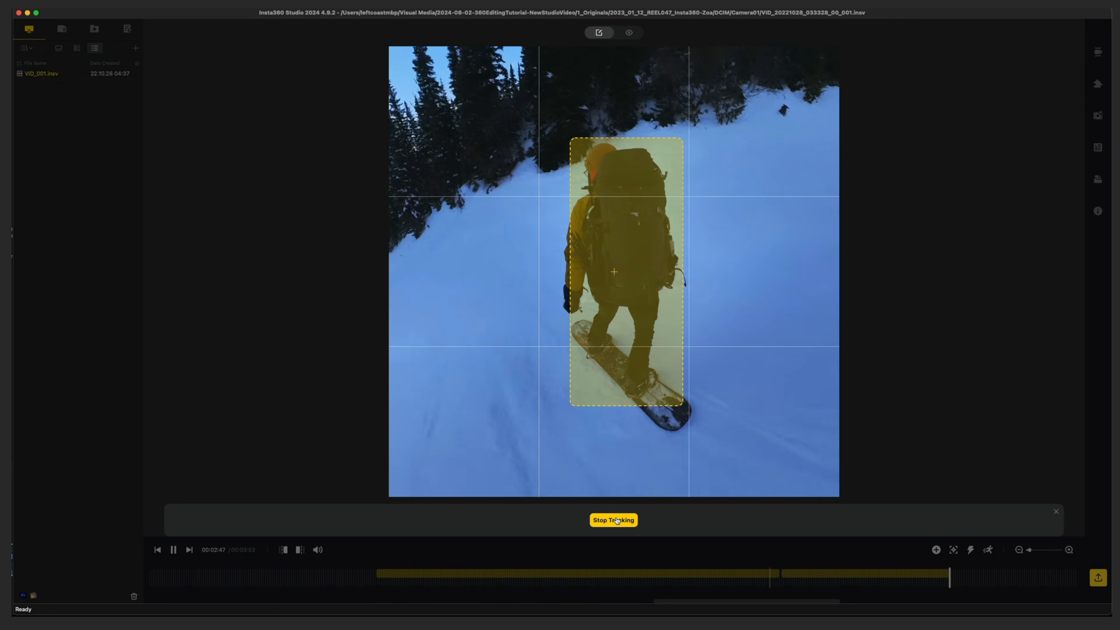
left_click(618, 520)
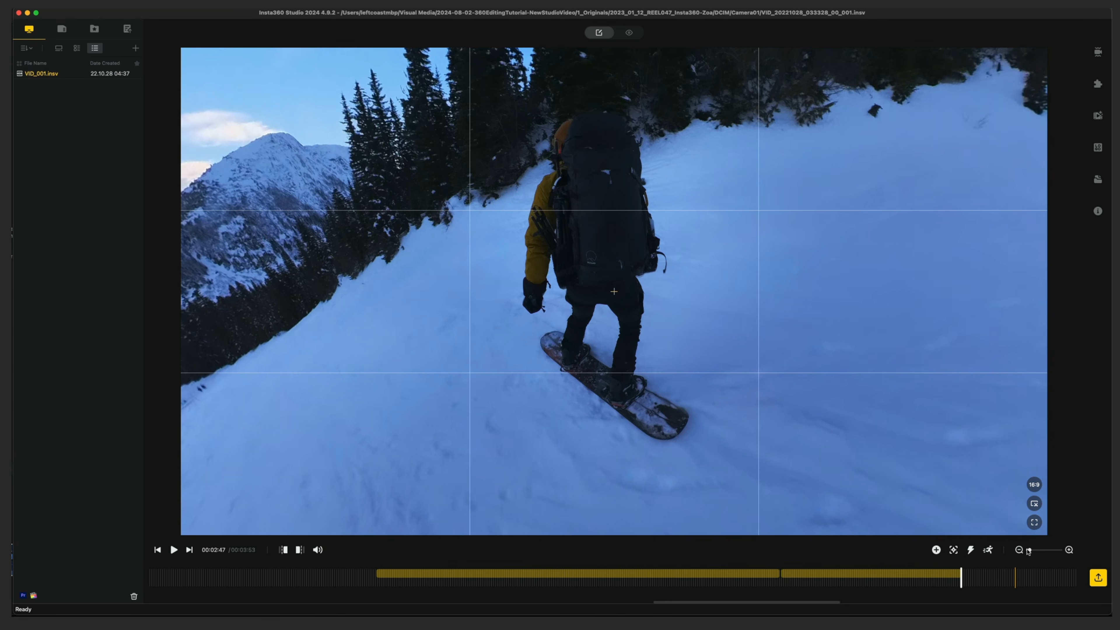
Go to 00:03:19 in the clip, past the two tracked sections, and turn the view to centre the snowboarder
left_click_drag(1029, 550, 1027, 551)
left_click(860, 576)
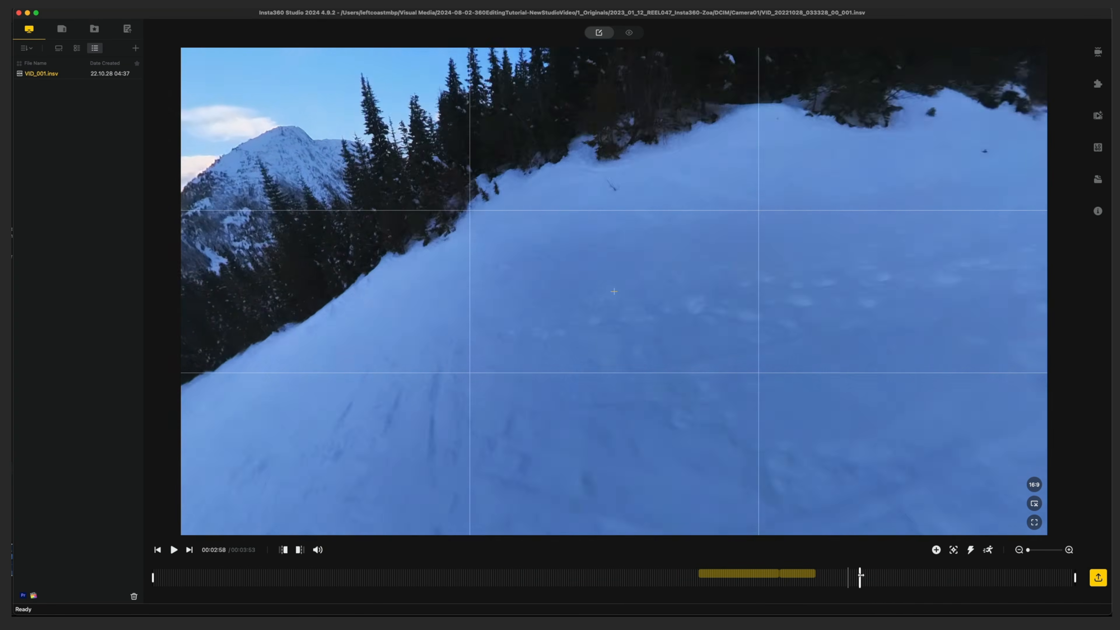
key("space")
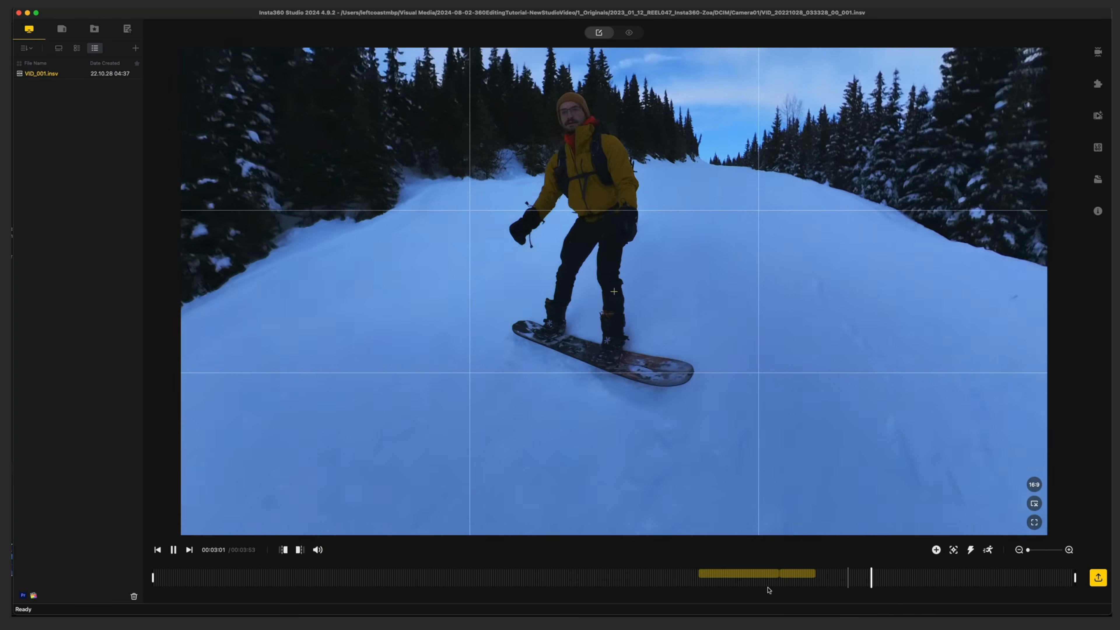
key("space")
left_click(943, 579)
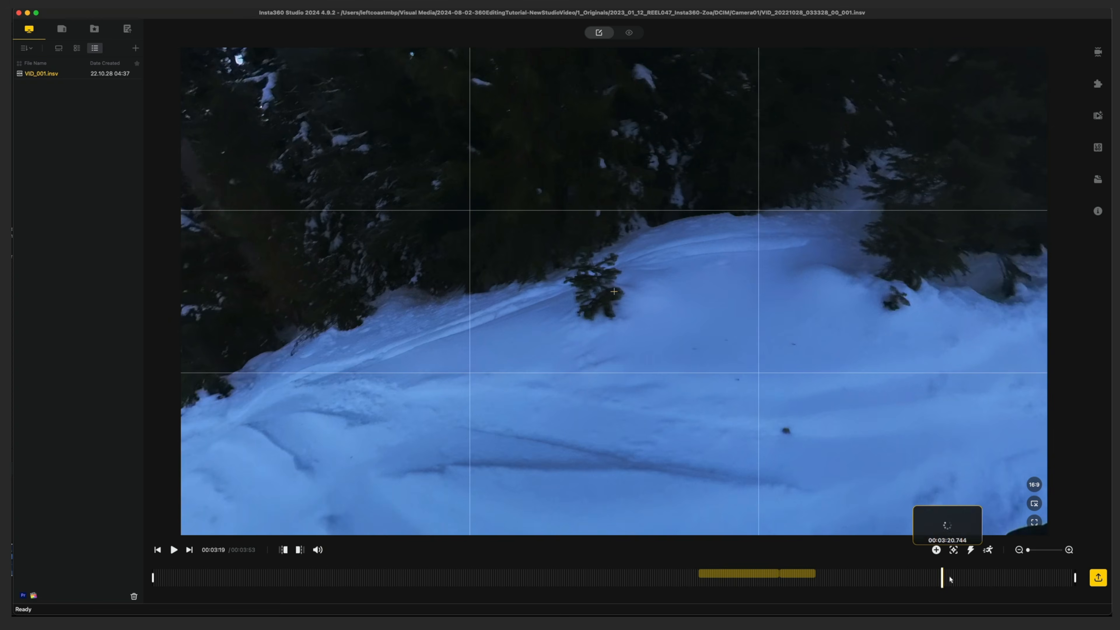
mouse_move(838, 406)
left_mouse_down()
mouse_move(723, 393)
mouse_move(671, 445)
mouse_move(752, 458)
mouse_move(828, 409)
left_mouse_up()
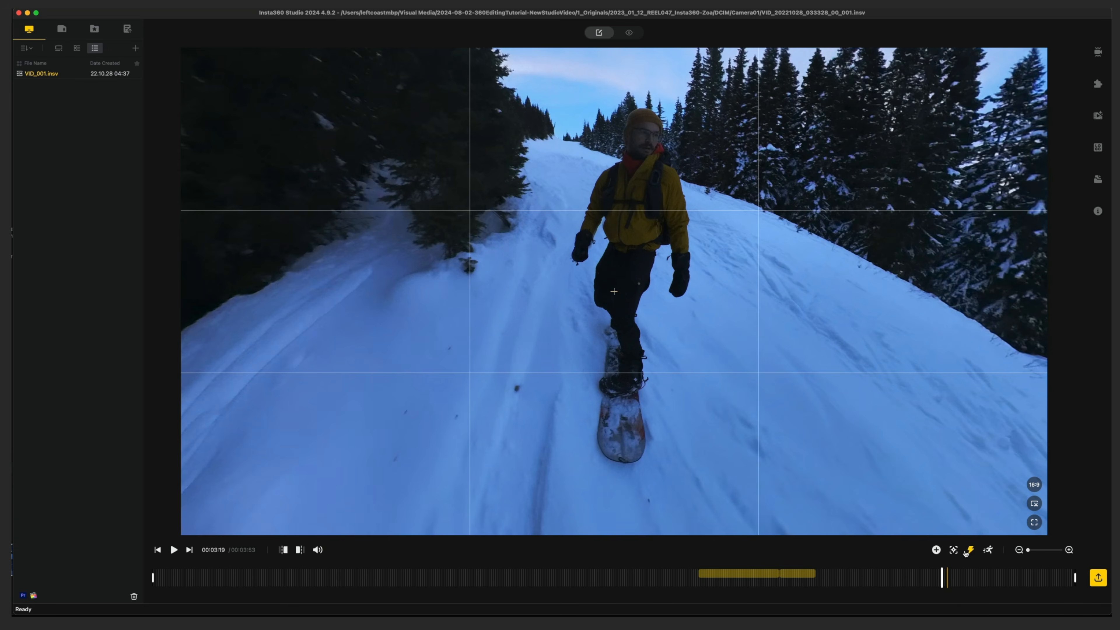
Deep Track the snowboarder's figure from 00:03:19 to about 00:03:46
left_click(985, 550)
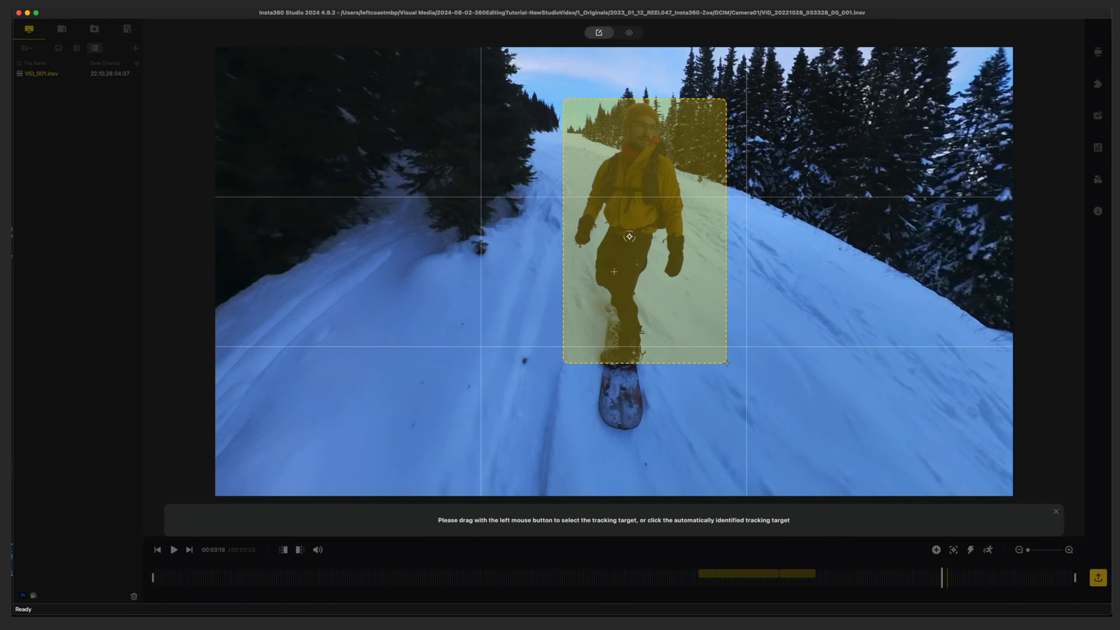
left_click_drag(726, 363, 727, 364)
left_click(639, 520)
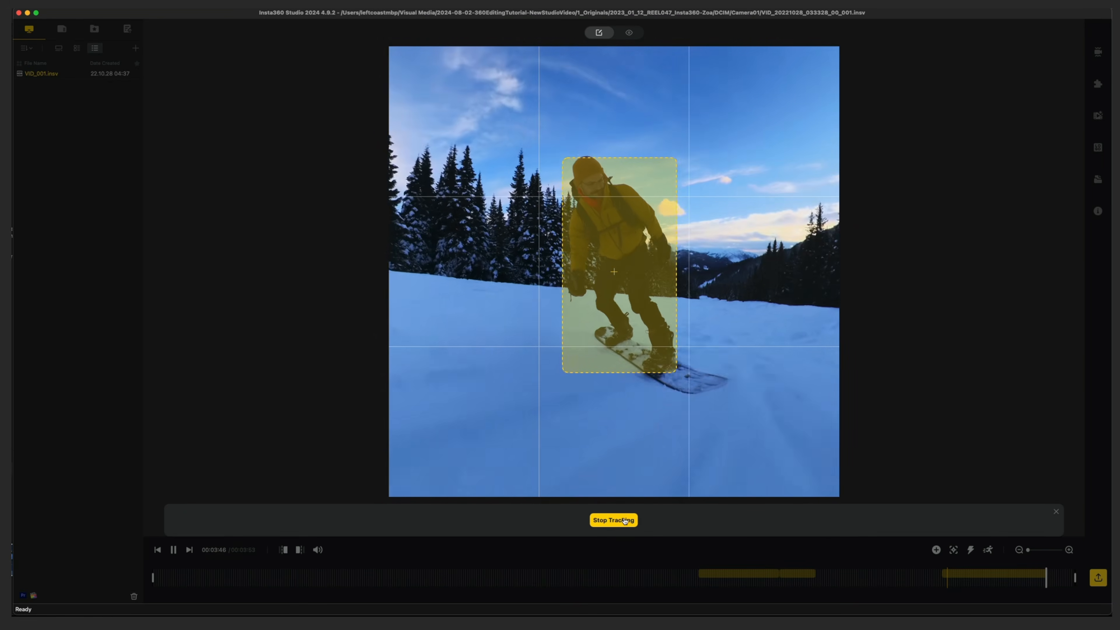
left_click(613, 520)
Set the newest Deep Track section's field of view to 83.0° and its distortion value to 0.48
left_click(974, 578)
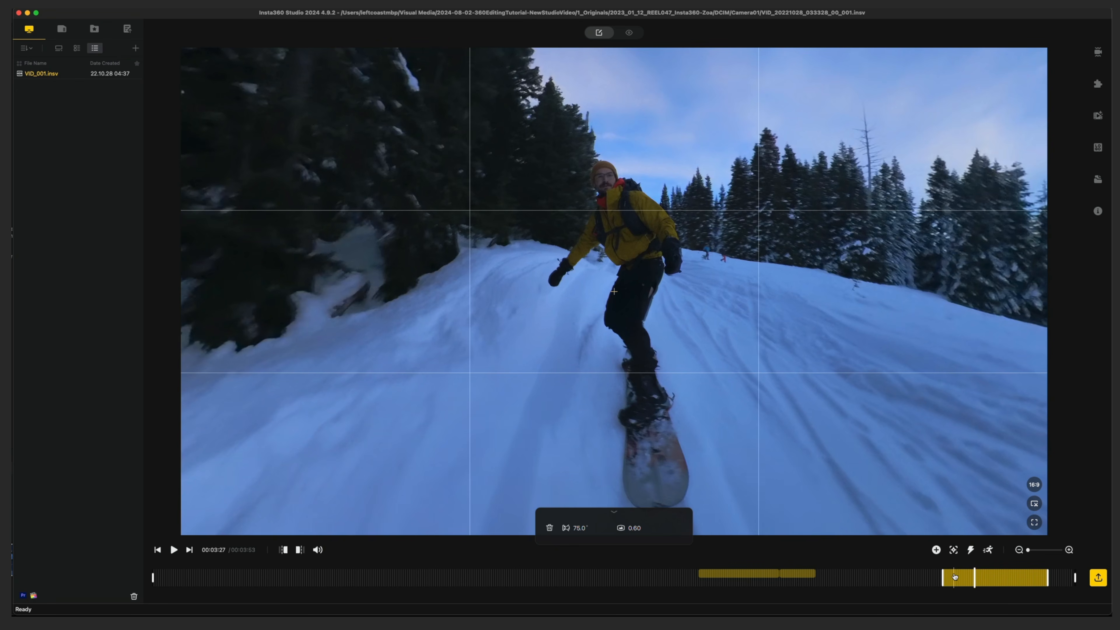
left_click_drag(582, 528, 622, 531)
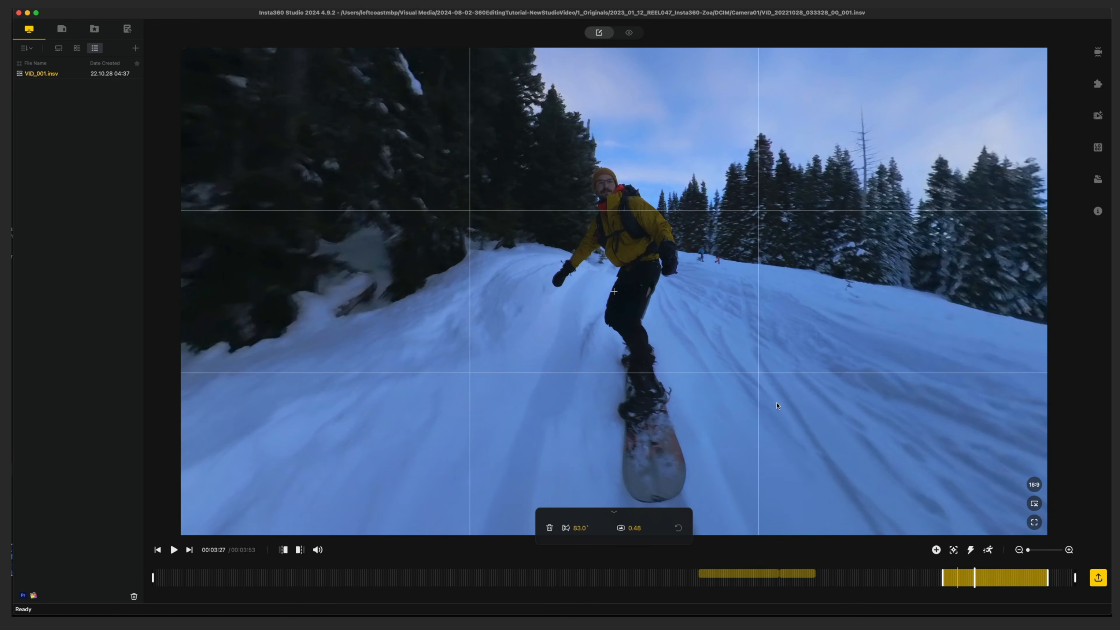
left_click_drag(716, 273, 671, 265)
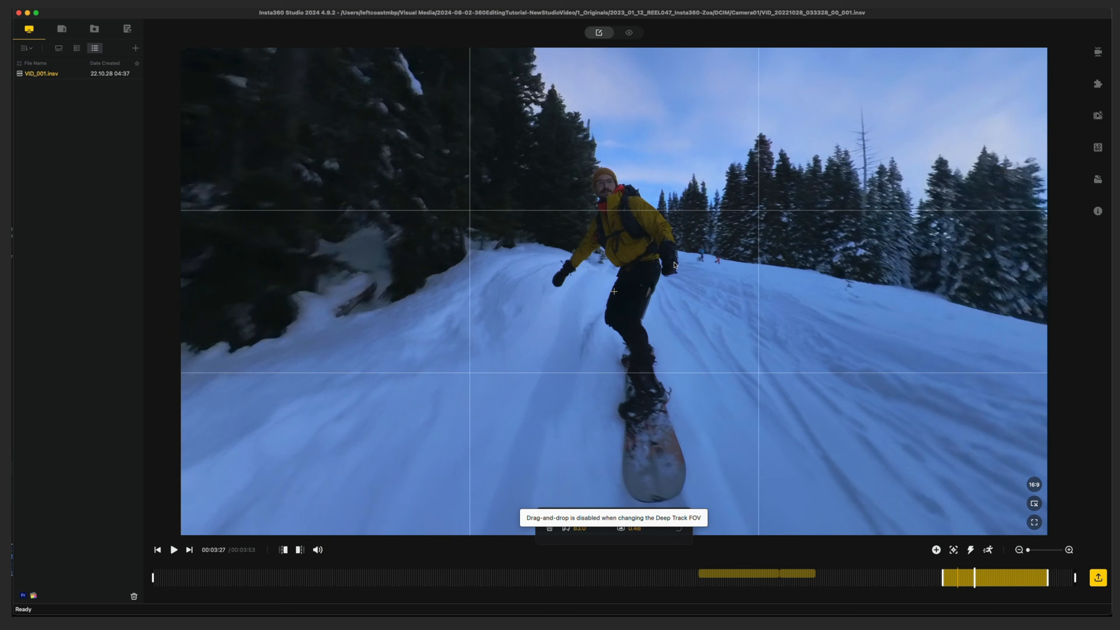
left_click(881, 577)
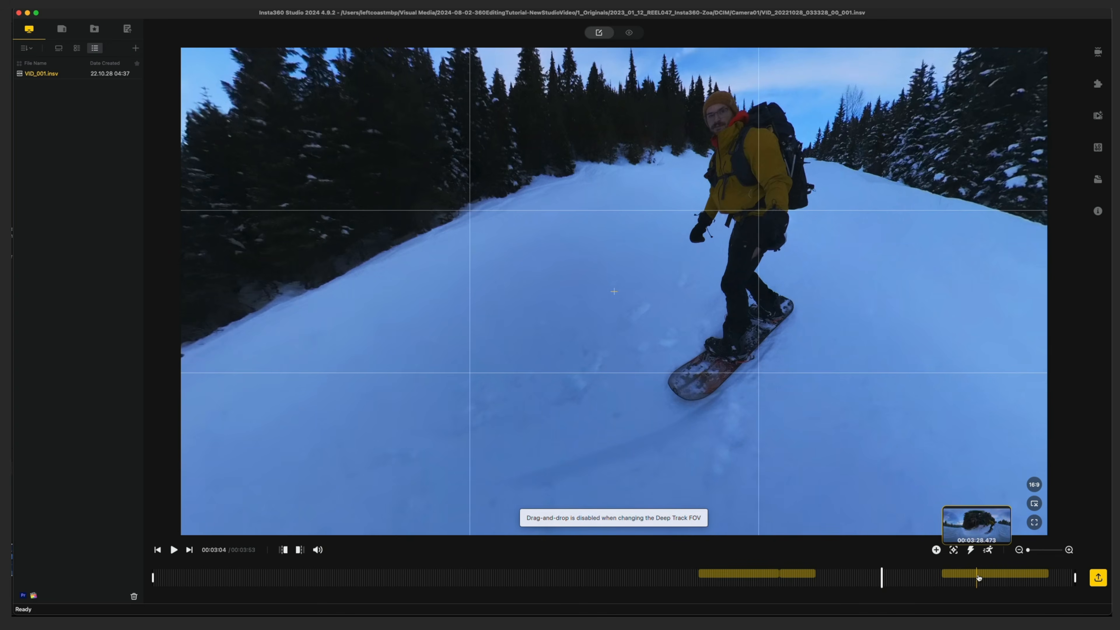
left_click(979, 575)
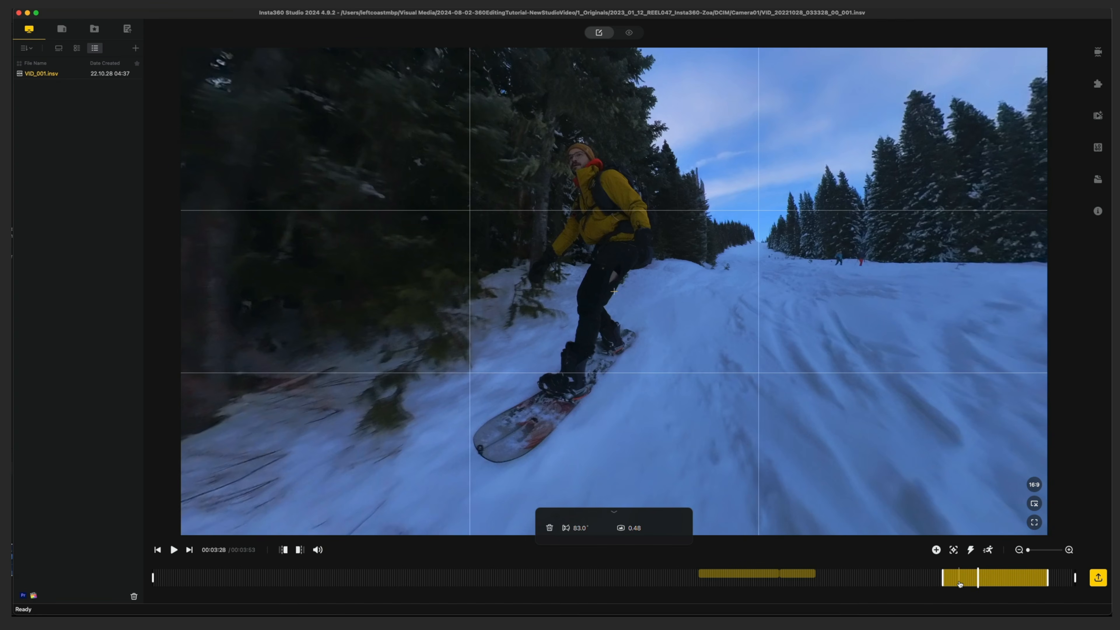
Trim the clip to 00:01:33, starting just before the first tracked section and ending shortly after the last one
left_click(699, 581)
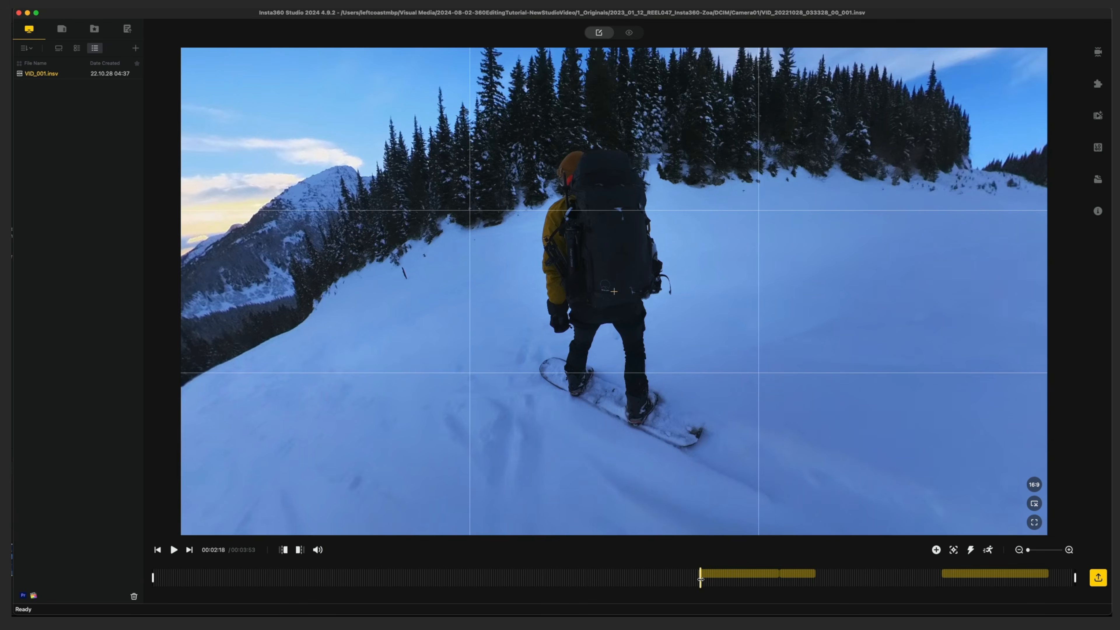
key("space")
key("space")
left_click(696, 581)
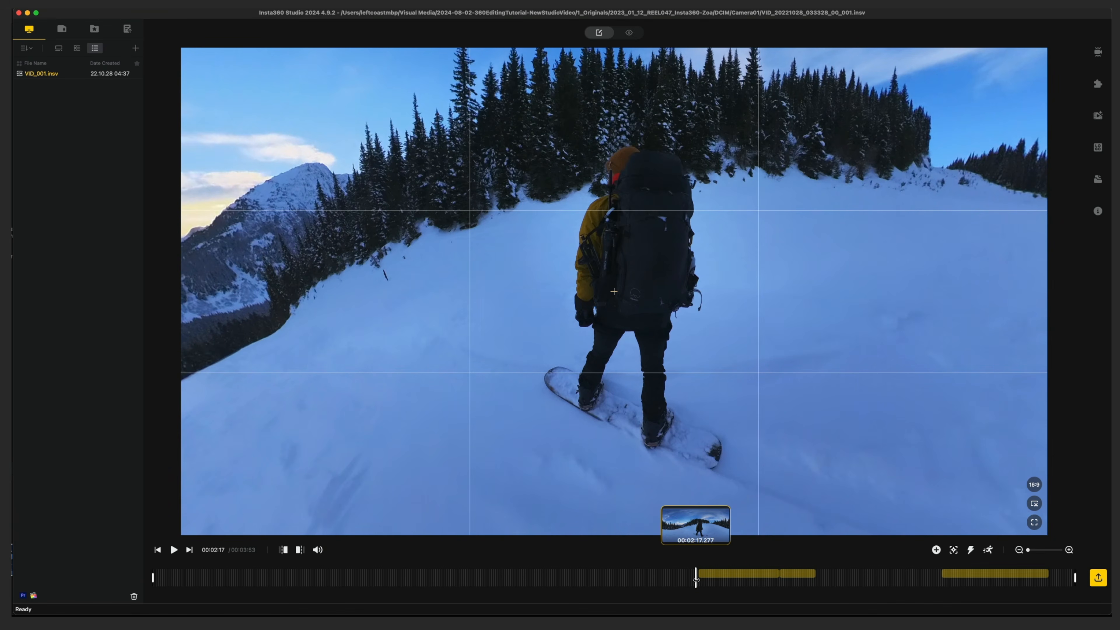
key("i")
left_click(824, 575)
left_click_drag(824, 574, 820, 573)
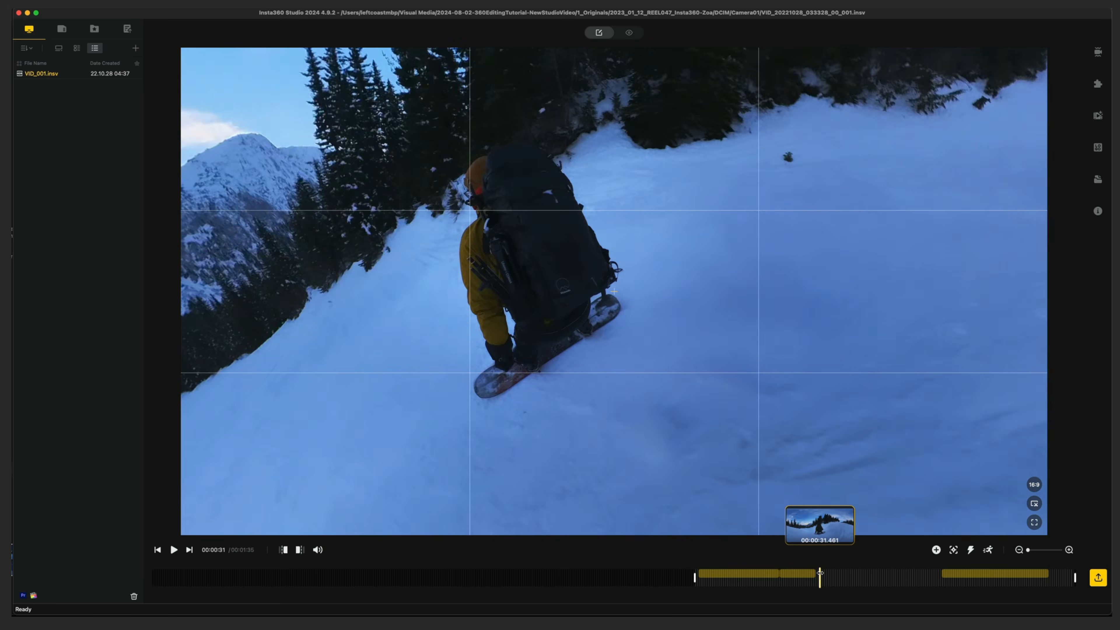
left_click(1060, 577)
key("o")
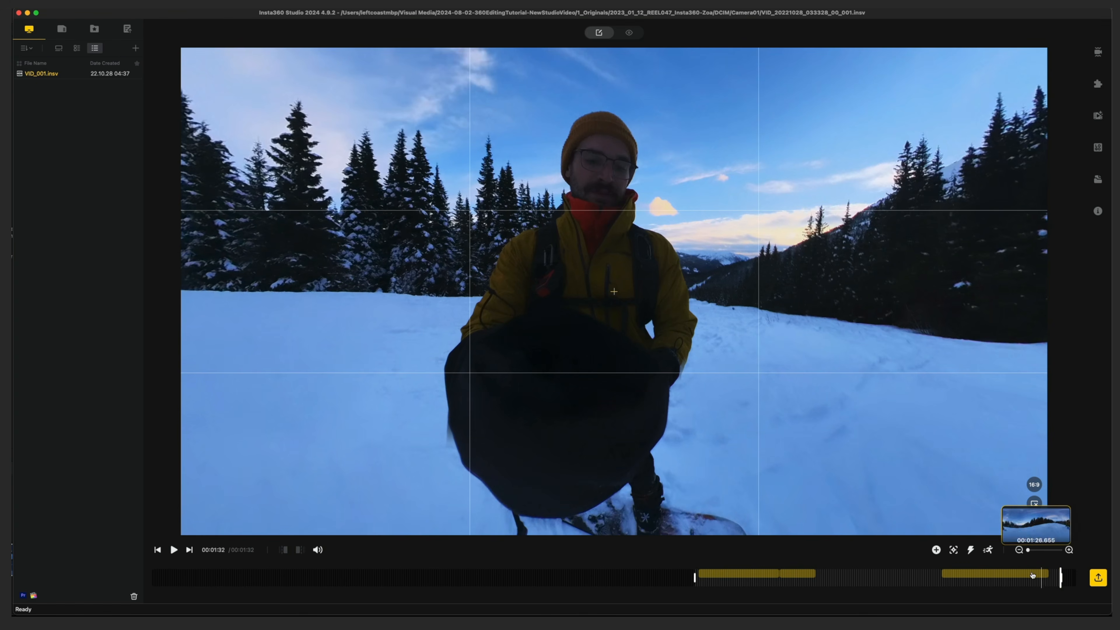
mouse_move(696, 578)
left_mouse_down()
mouse_move(206, 579)
mouse_move(702, 579)
mouse_move(689, 578)
left_mouse_up()
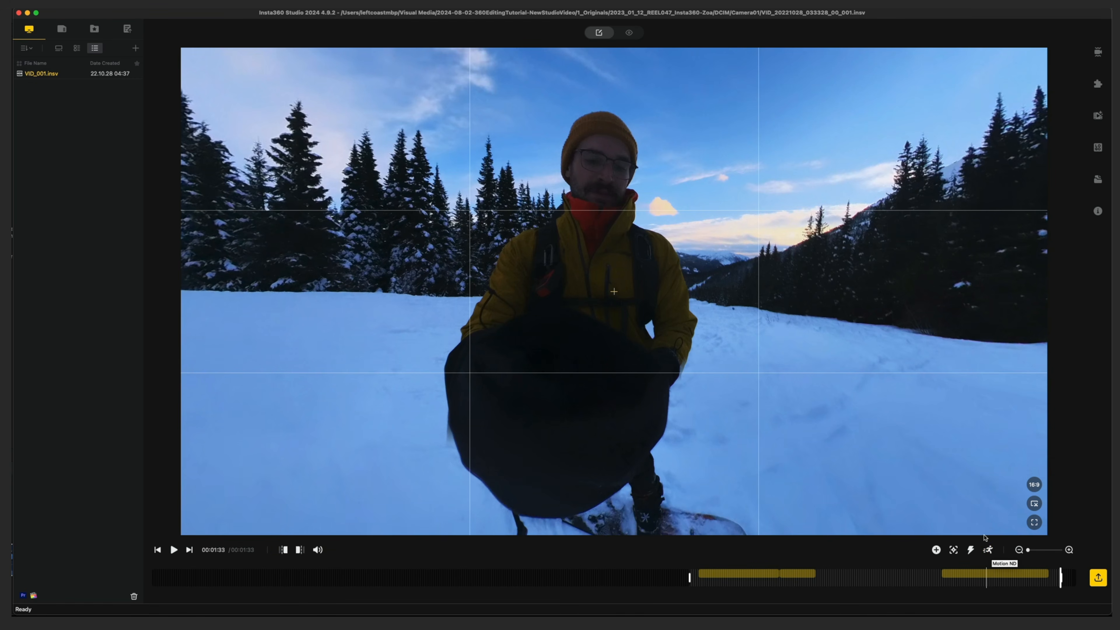
Turn on Motion ND and set its spread to 34 and intensity to 39
left_click(989, 550)
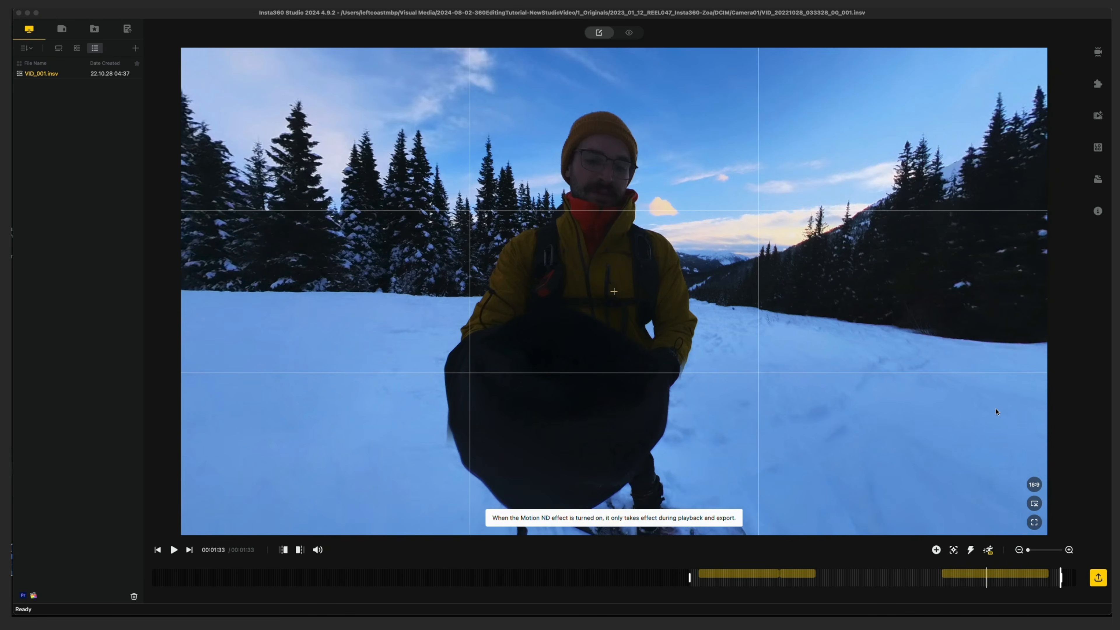
left_click(1098, 53)
left_click(968, 85)
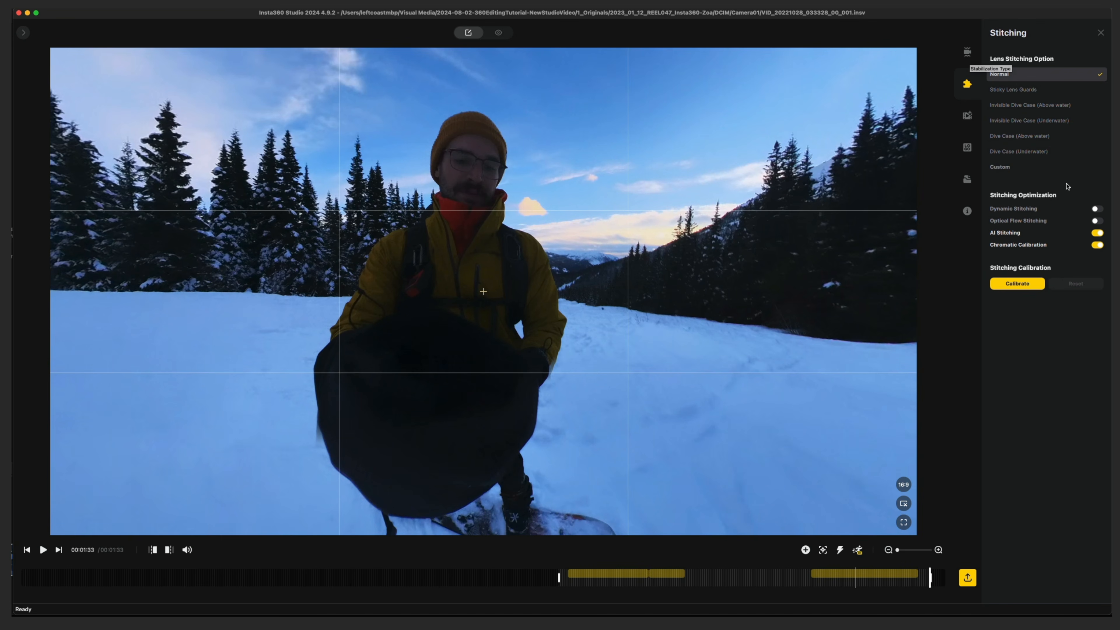
left_click(967, 117)
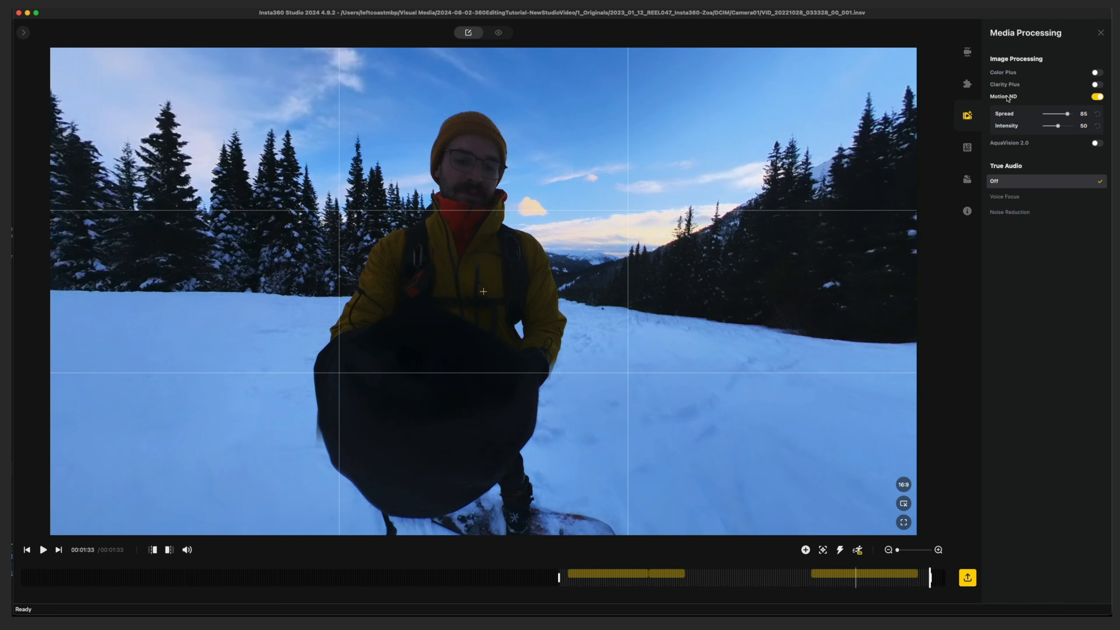
left_click_drag(1067, 114, 1054, 114)
Try Color Plus and Clarity Plus in turn, with Color Plus at strength 32, and switch both off
left_click(1097, 86)
left_click(1099, 73)
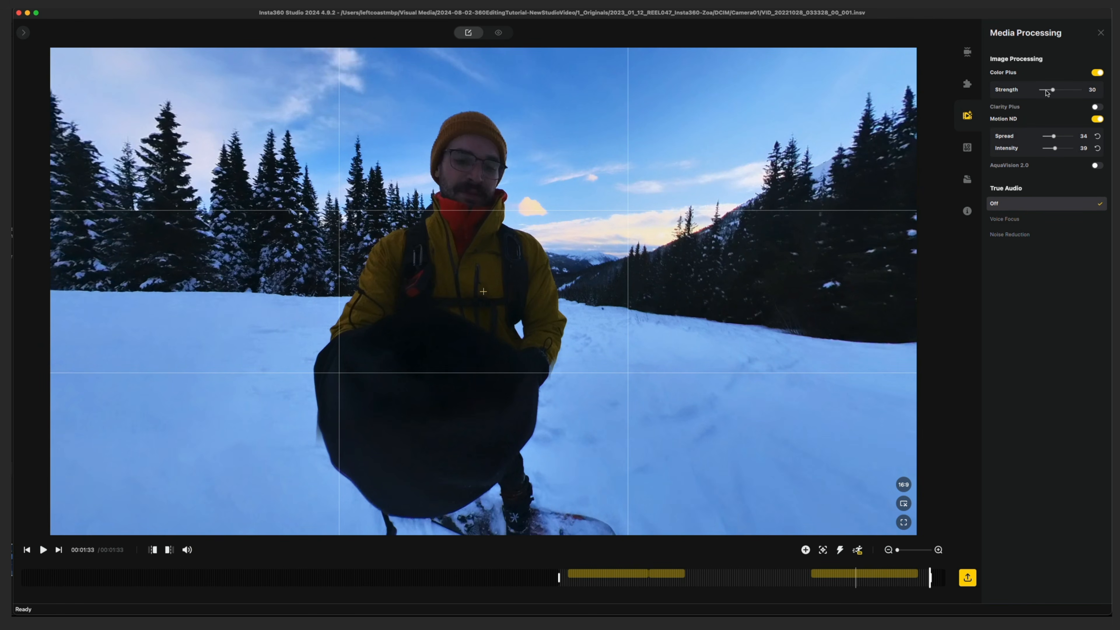
left_click_drag(1048, 91, 1055, 96)
left_click(1097, 108)
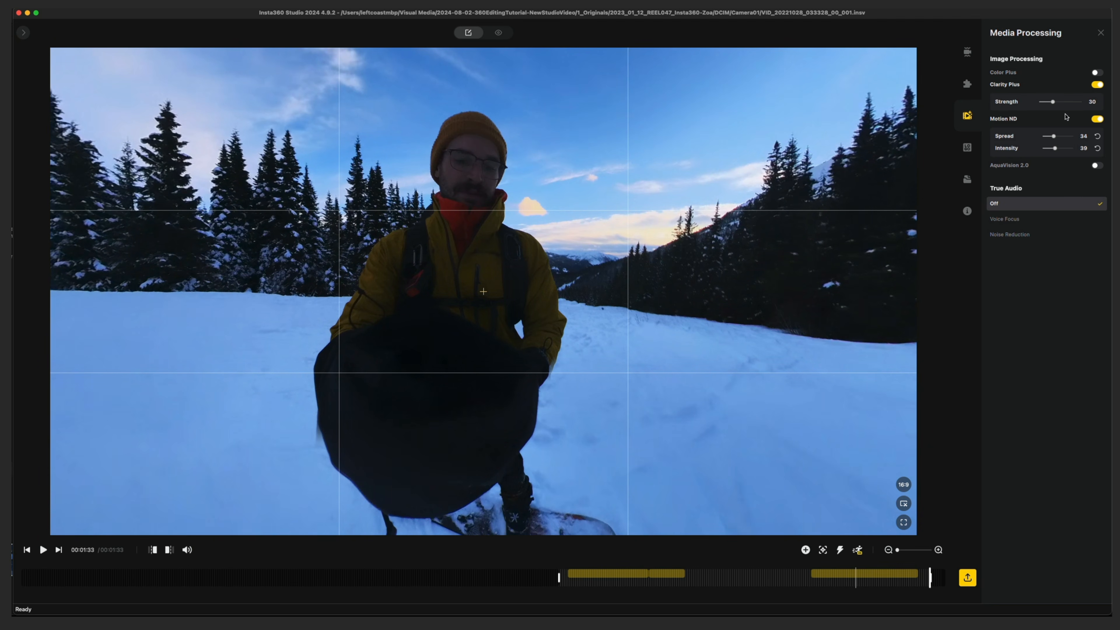
mouse_move(1059, 103)
left_mouse_down()
mouse_move(1047, 103)
mouse_move(1059, 107)
left_mouse_up()
left_click(1097, 72)
mouse_move(1058, 89)
left_mouse_down()
mouse_move(1069, 91)
mouse_move(1050, 91)
mouse_move(1058, 95)
left_mouse_up()
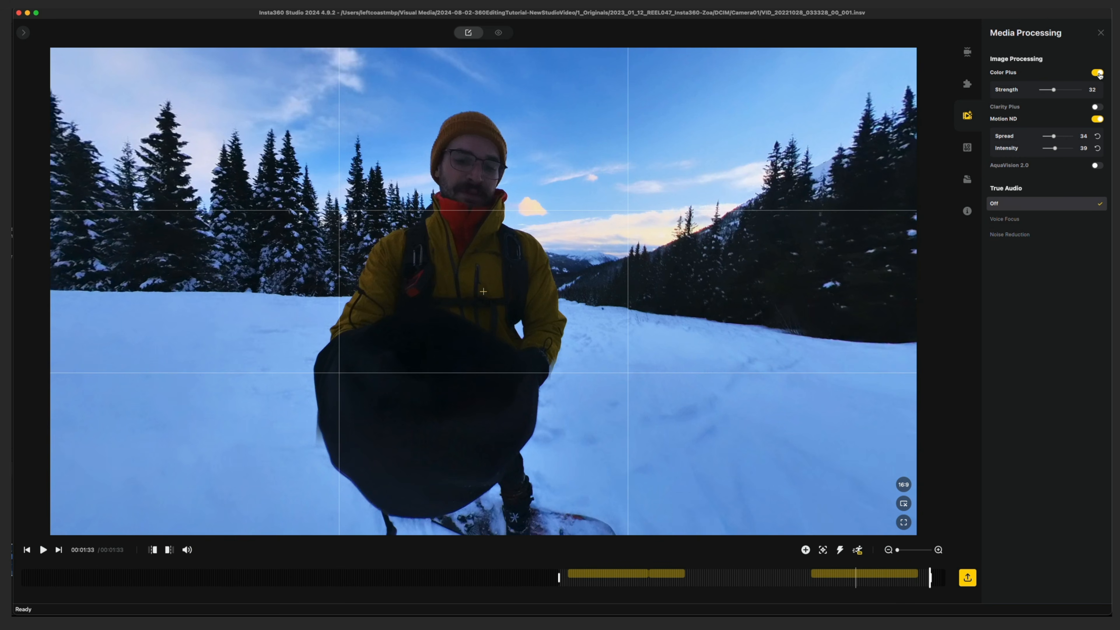
left_click(1098, 73)
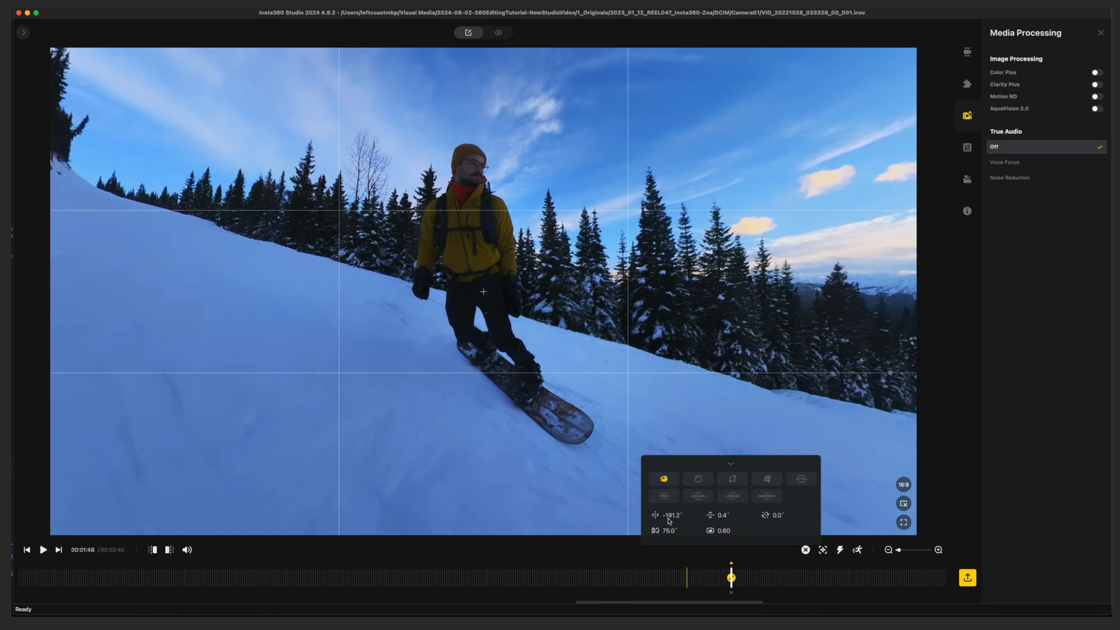
Adjust the keyframe at 00:01:46 to a 45.9° field of view with pan -191.9°, tilt 8.7° and roll 13.0°
left_click_drag(668, 531, 535, 544)
left_click_drag(514, 364, 467, 406)
left_click_drag(778, 517, 592, 449)
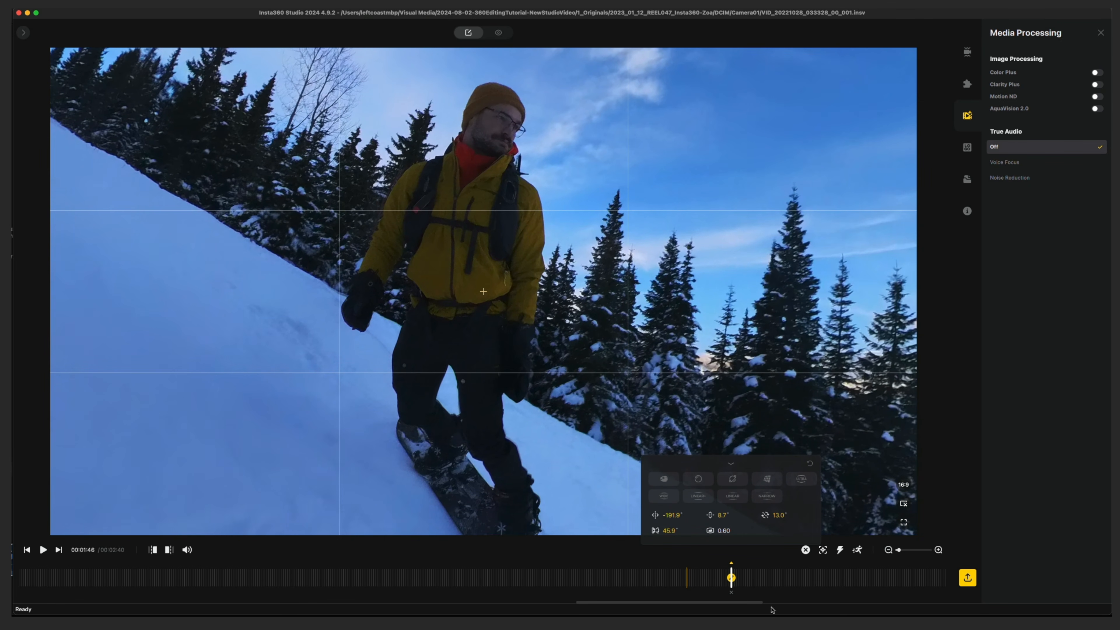
Add a keyframe at 00:01:47 with an 82.3° field of view, pan -180.3°, tilt -1.2° and roll -10.0°
key("space")
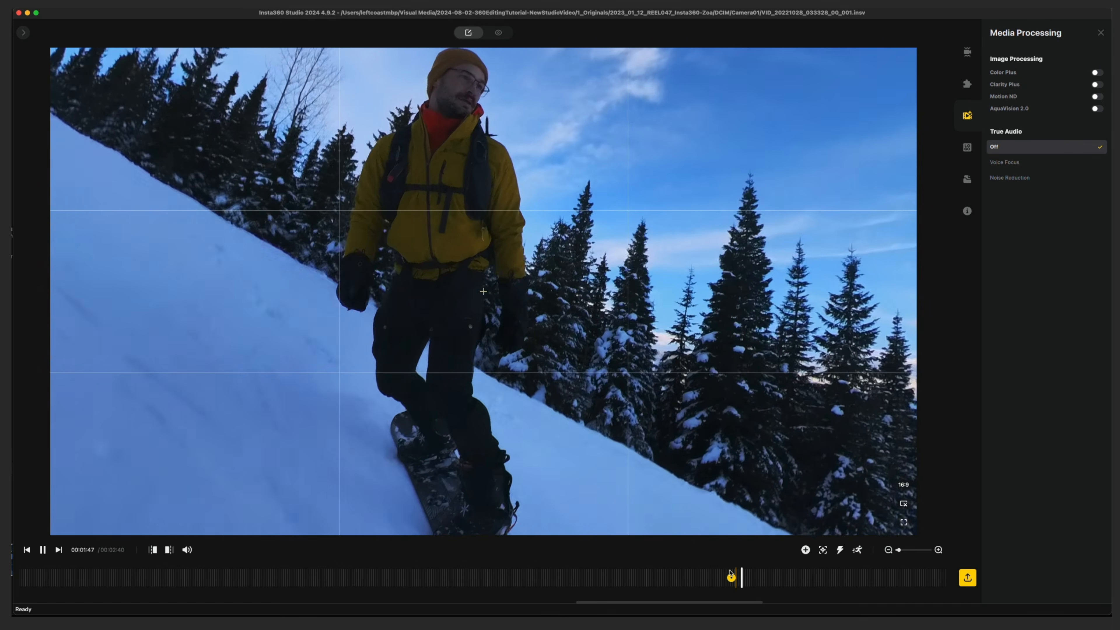
key("space")
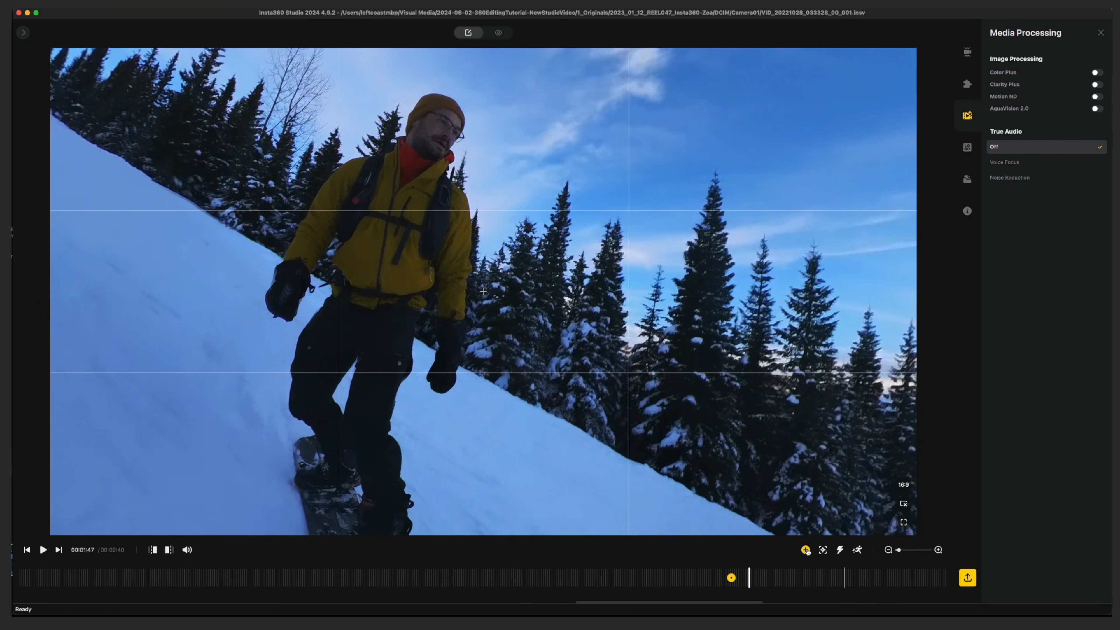
left_click(806, 550)
left_click_drag(686, 530, 787, 515)
left_click_drag(636, 400, 673, 353)
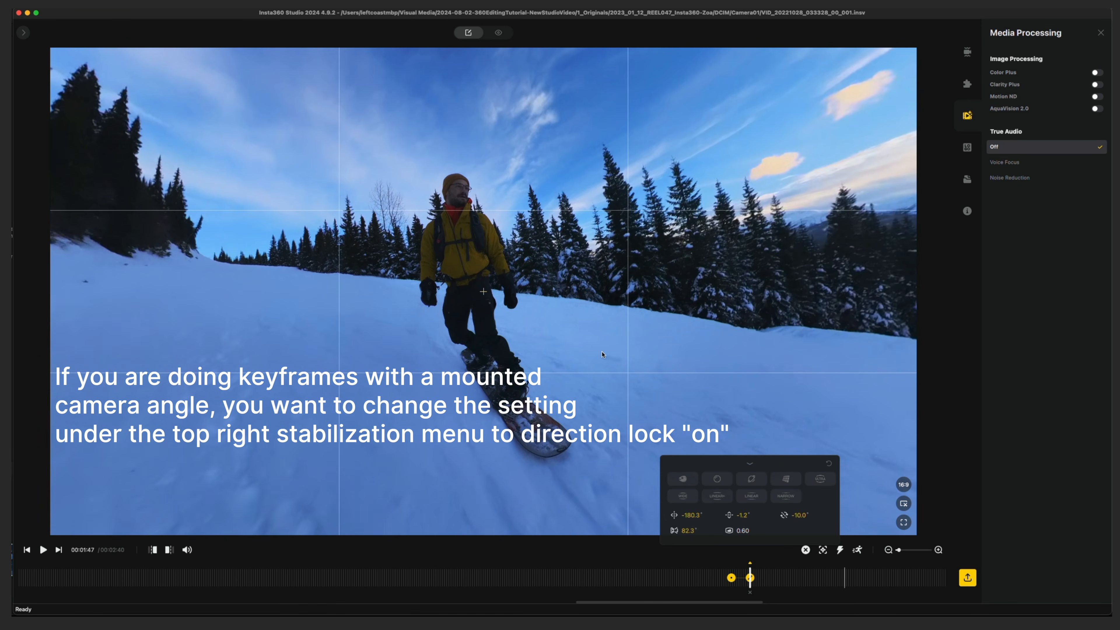
Preview the first two keyframes and add three more from 00:01:49 to about 00:01:51, reframing to keep the snowboarder near the centre
left_click(725, 576)
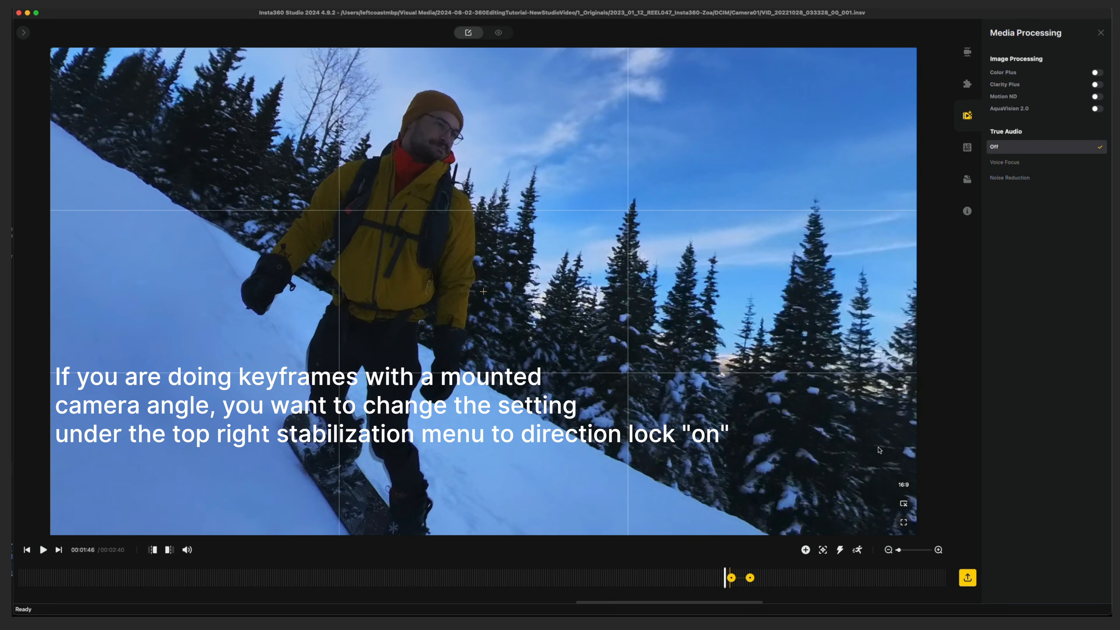
key("space")
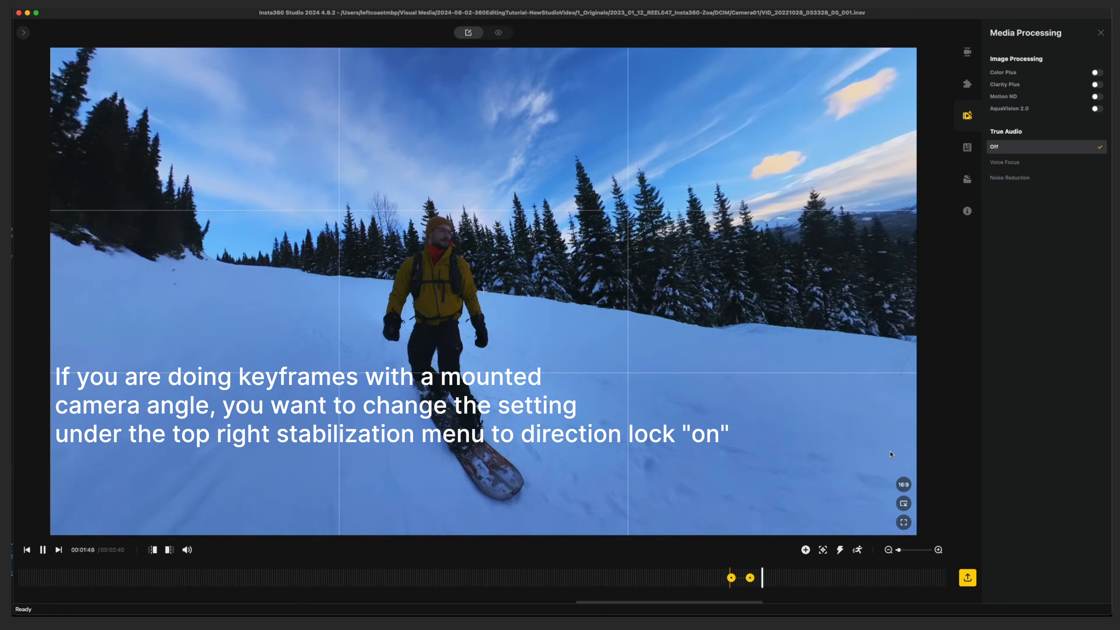
key("space")
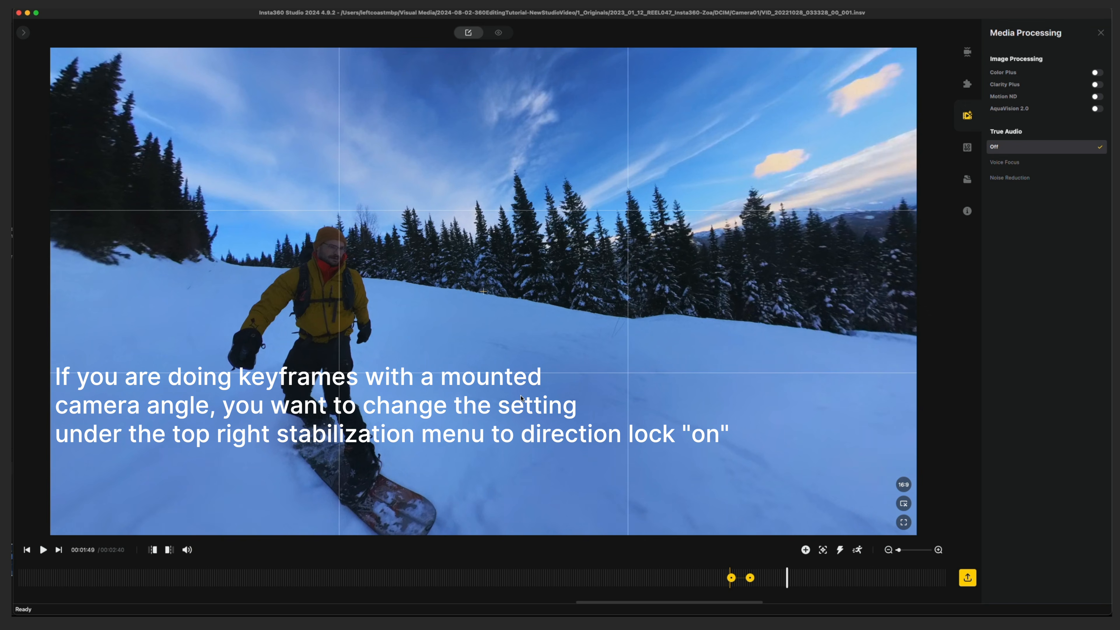
left_click_drag(503, 402, 697, 393)
key("space")
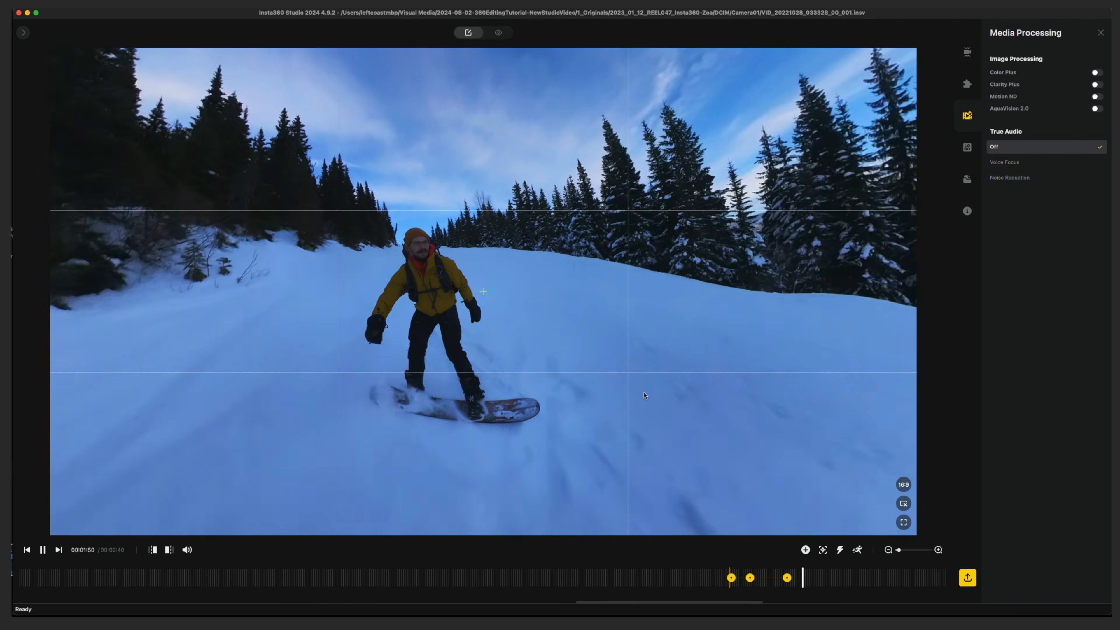
key("space")
left_click_drag(550, 448, 627, 434)
key("space")
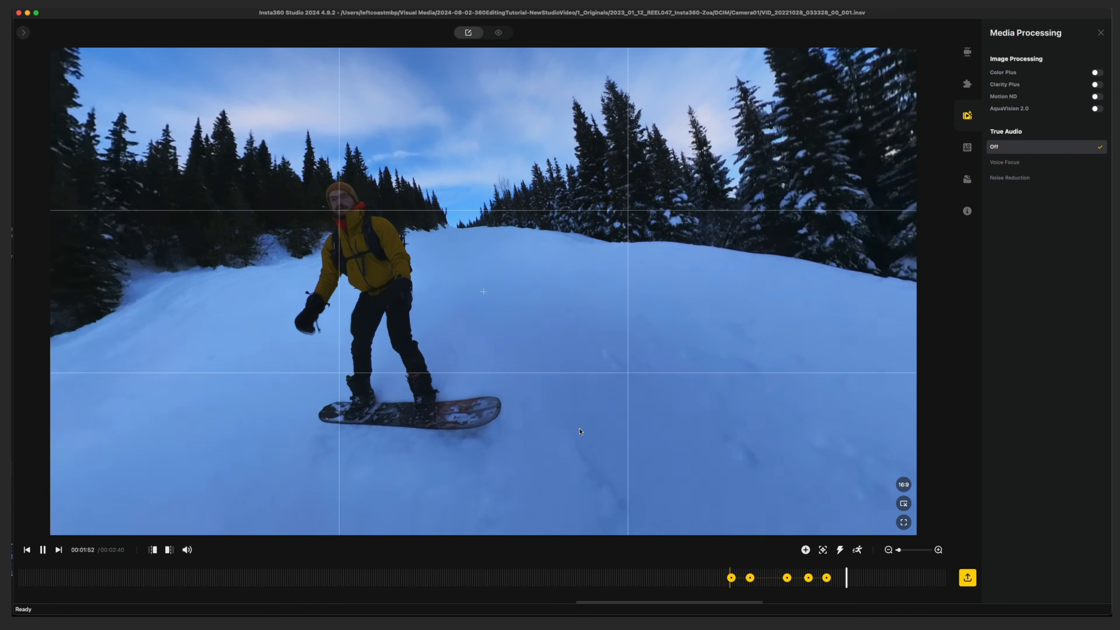
Play onward and add reframing keyframes that follow the snowboarder at 00:01:53 and 00:01:55
key("space")
left_click_drag(689, 413, 644, 449)
key("space")
key("space")
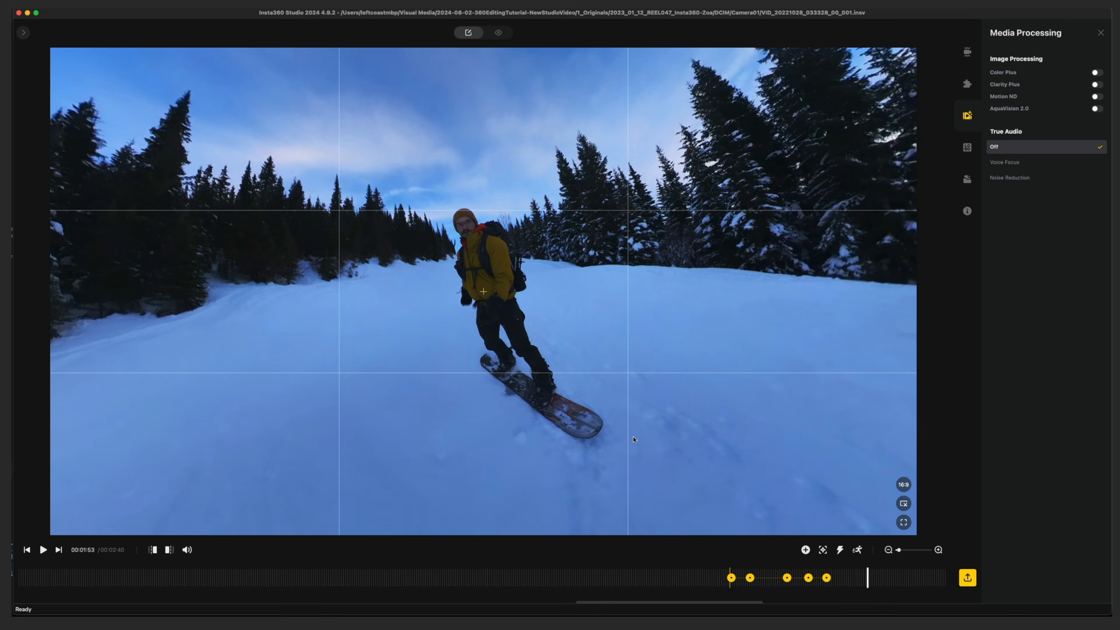
key("space")
key("space")
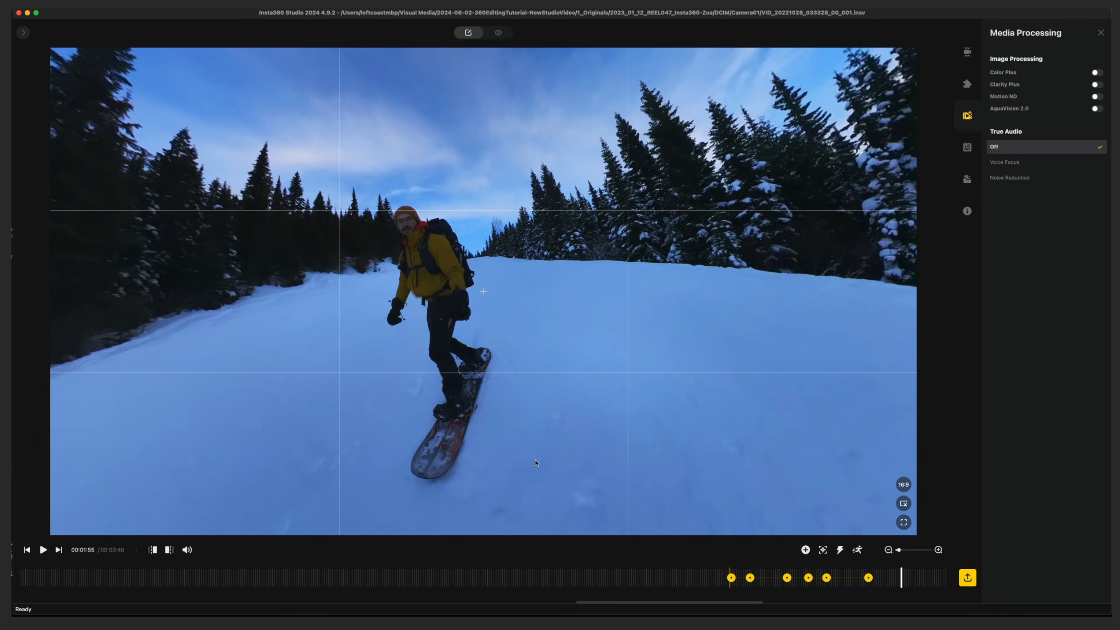
left_click_drag(574, 466, 617, 439)
Add a reframing keyframe at 00:01:56 and play the keyframed shot back from 00:01:49
key("space")
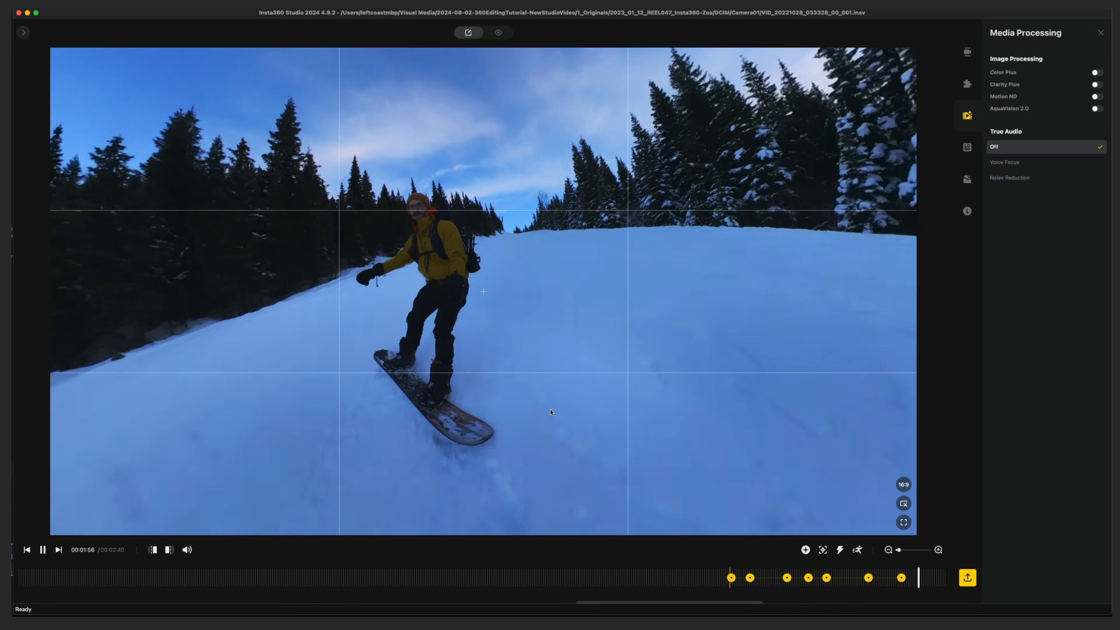
key("space")
left_click(785, 570)
key("space")
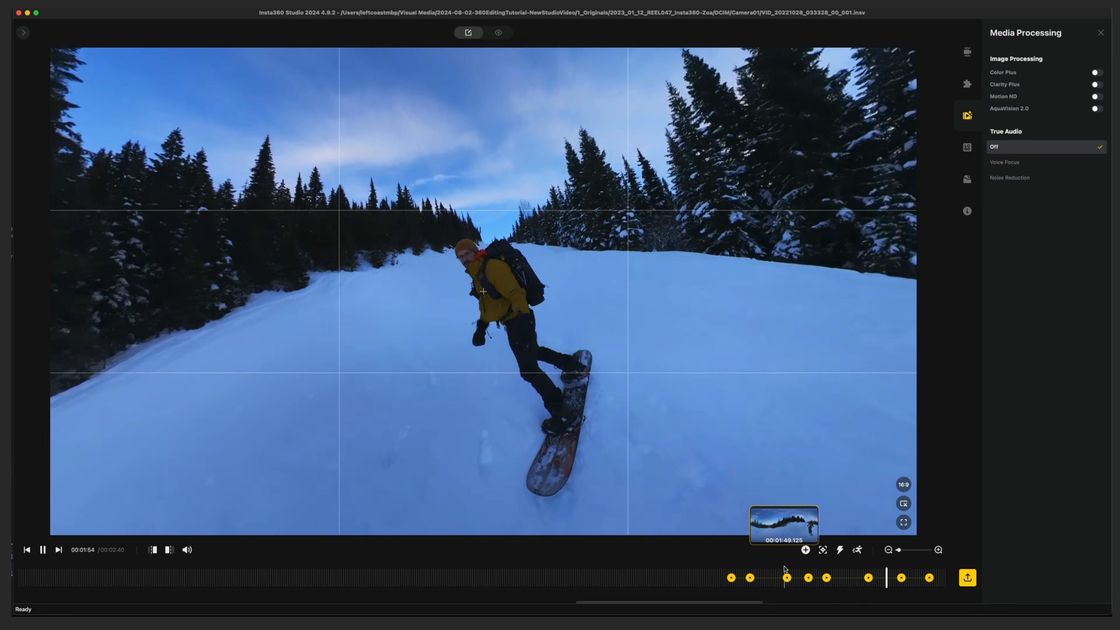
Delete the run of keyframes from 00:01:49 through 00:01:56, leaving the first two in place
left_click(929, 578)
left_click(789, 581, "shift")
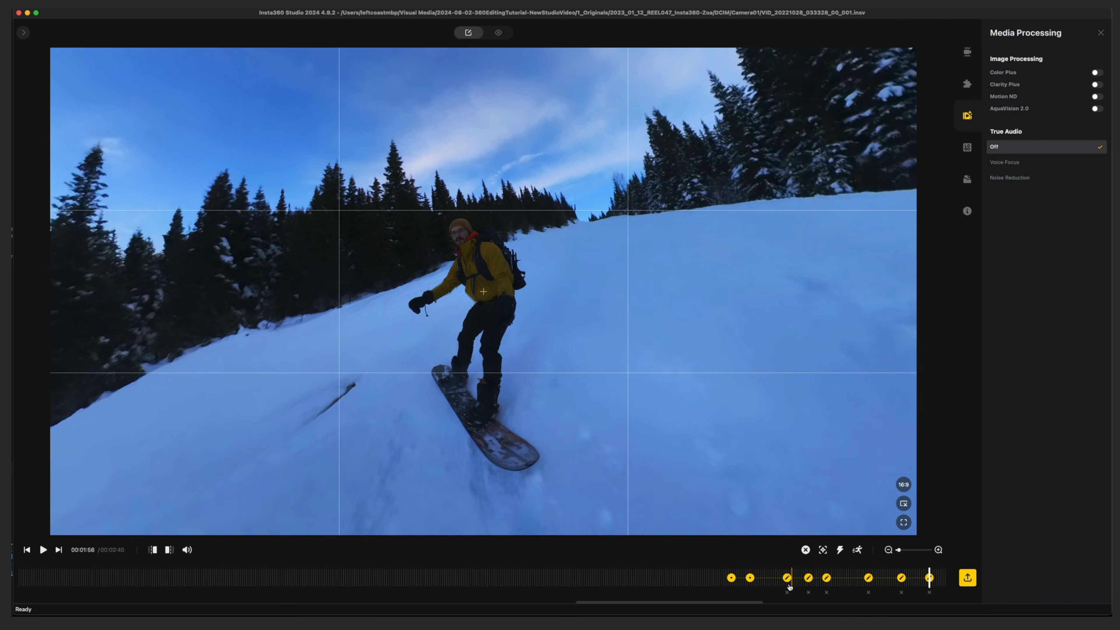
left_click(789, 593)
Play from 00:01:49 to about 00:01:59 and reframe to bring the snowboarder back near the centre
left_click(785, 579)
key("space")
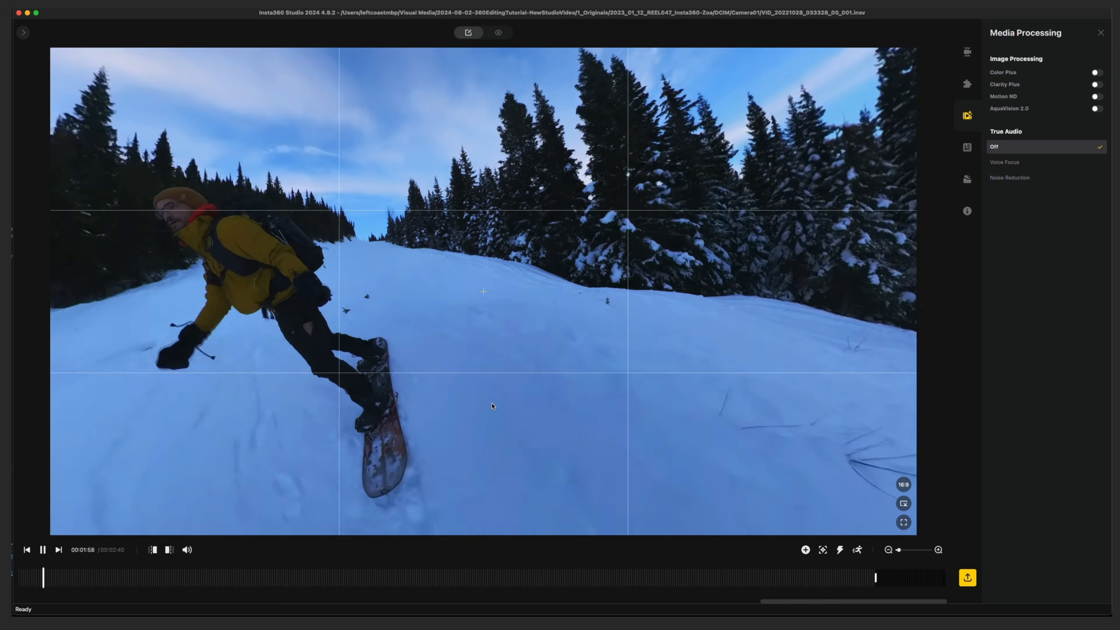
key("space")
left_click_drag(269, 438, 570, 469)
left_click_drag(509, 415, 473, 408)
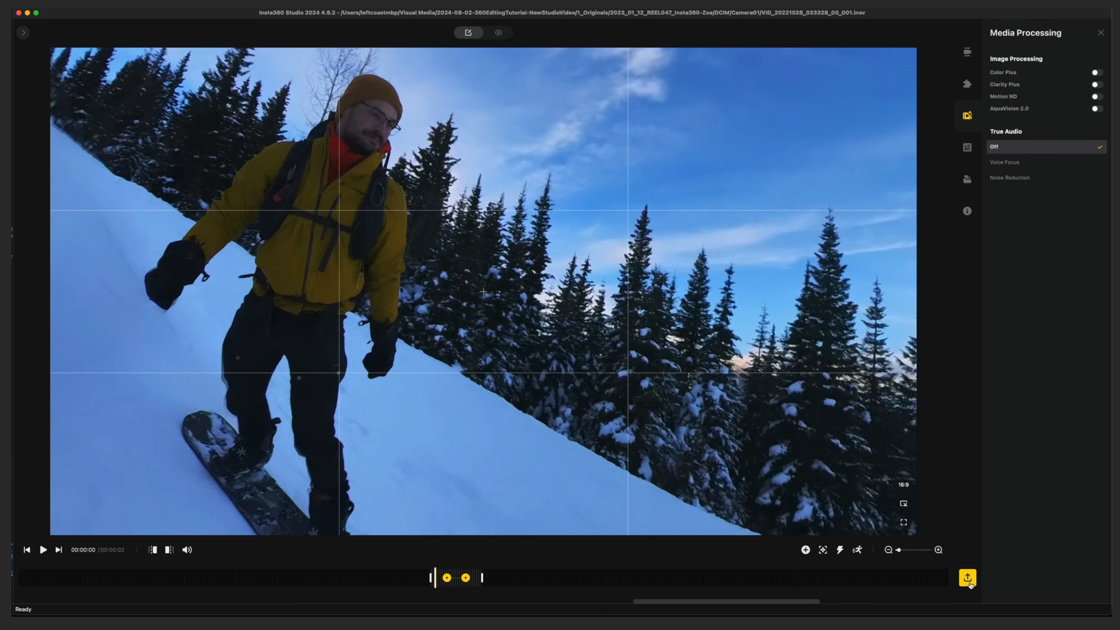
Open the export settings for the reframed video and set the resolution to 3840 x 2160
left_click(969, 583)
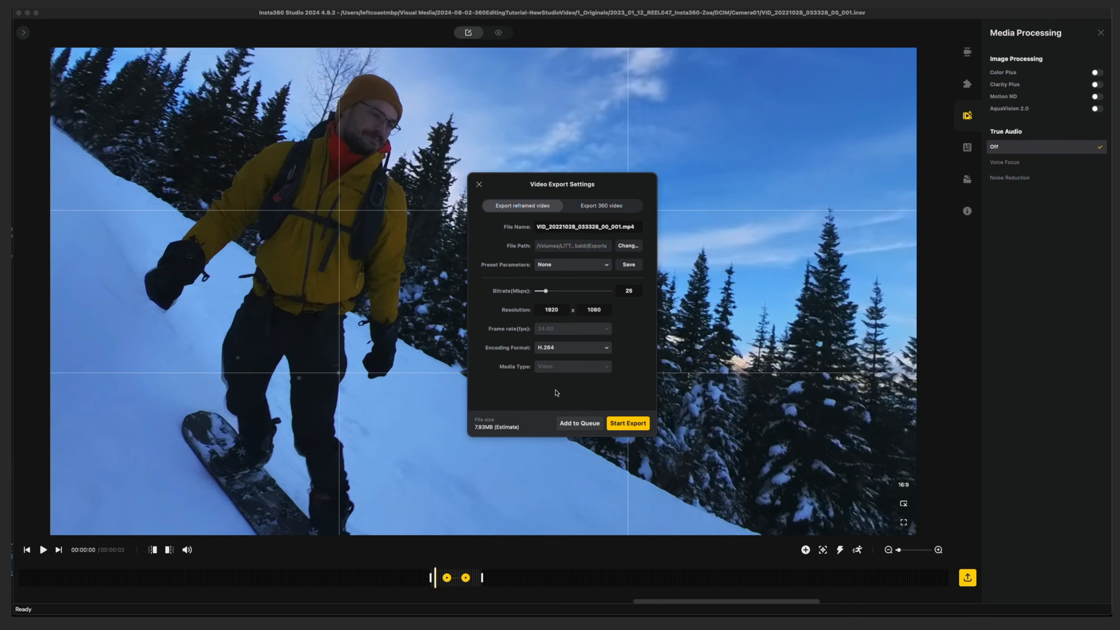
left_click(544, 311)
double_click(561, 311)
type("3840")
Set the export's encoding format to H.265 and its bitrate to 100 Mbps
left_click(568, 349)
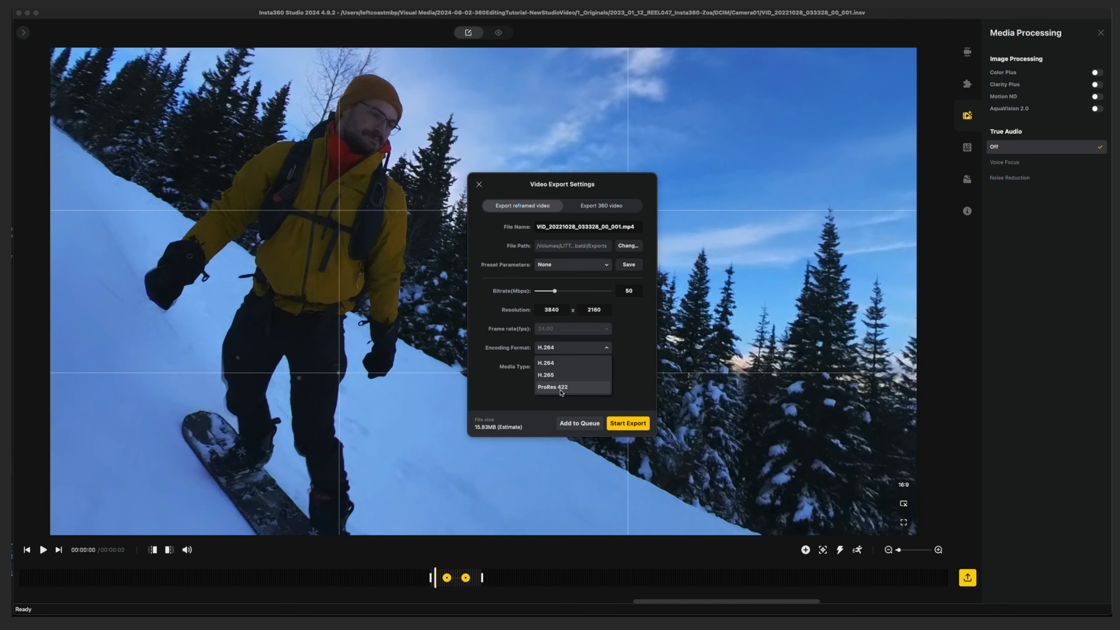
left_click(562, 377)
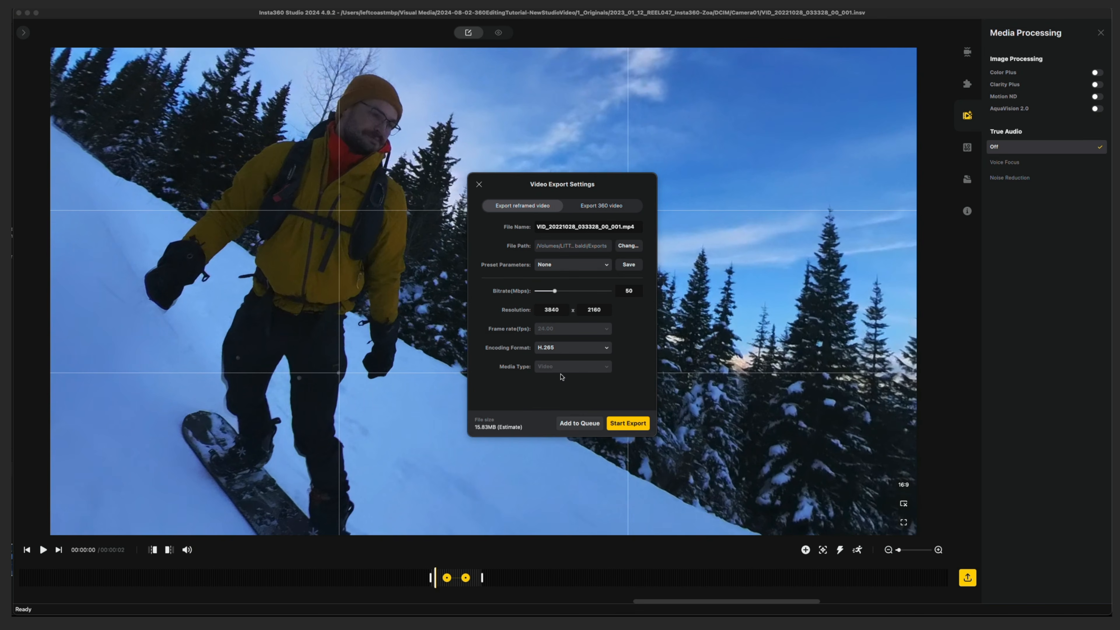
left_click_drag(555, 291, 582, 296)
mouse_move(580, 293)
left_mouse_down()
mouse_move(568, 291)
mouse_move(578, 291)
left_mouse_up()
mouse_move(595, 294)
left_mouse_down()
mouse_move(608, 293)
mouse_move(565, 292)
mouse_move(613, 297)
mouse_move(556, 294)
mouse_move(586, 295)
mouse_move(576, 295)
left_mouse_up()
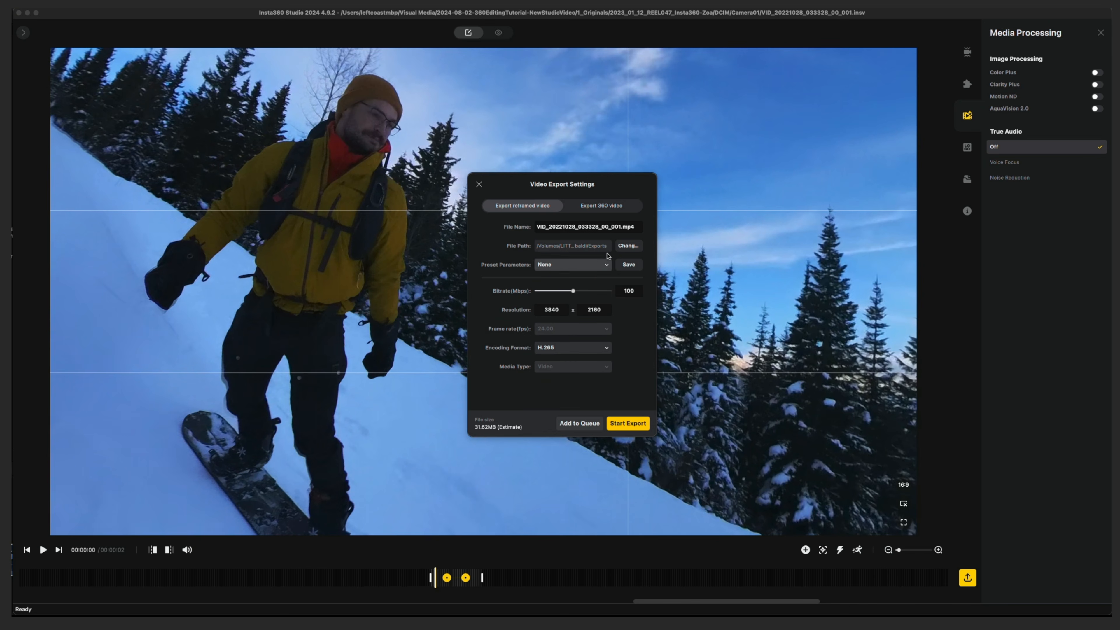
Start changing the export location and browse through Visual Media and 1_Originals to the 2023_01_12_REEL047_Insta360-Zoe folder
left_click(629, 244)
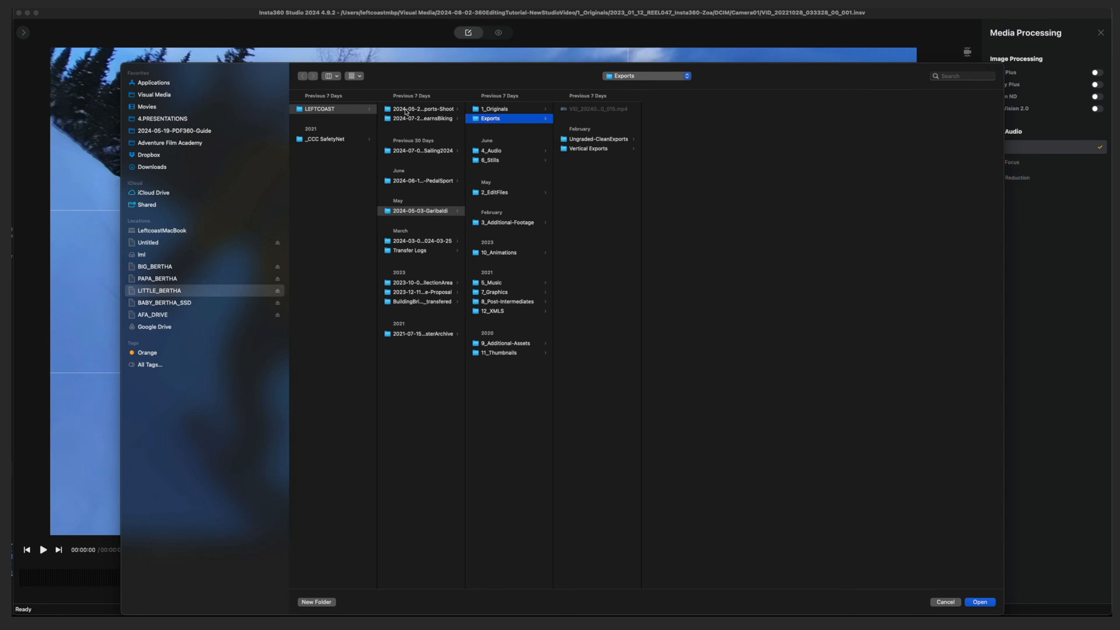
left_click(164, 98)
left_click(357, 117)
left_click(410, 109)
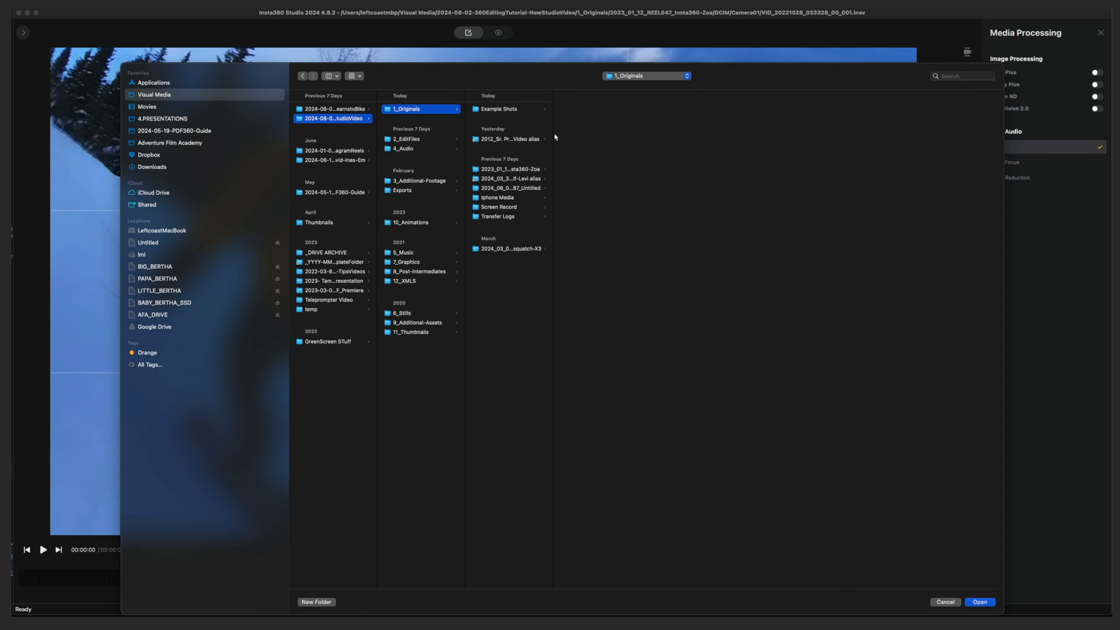
left_click(534, 169)
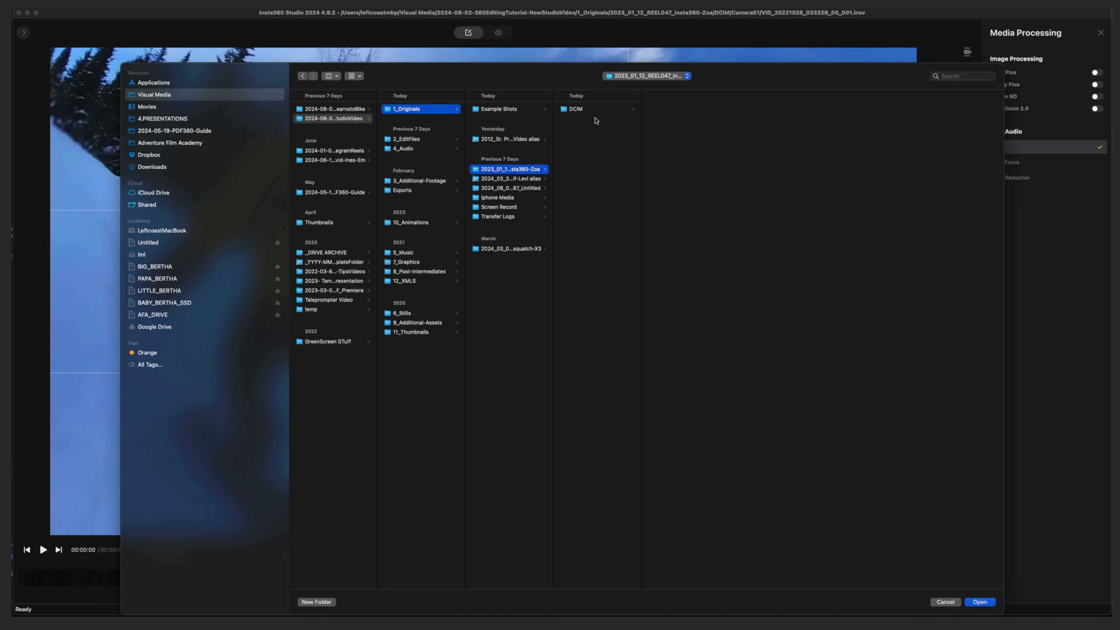
double_click(554, 147)
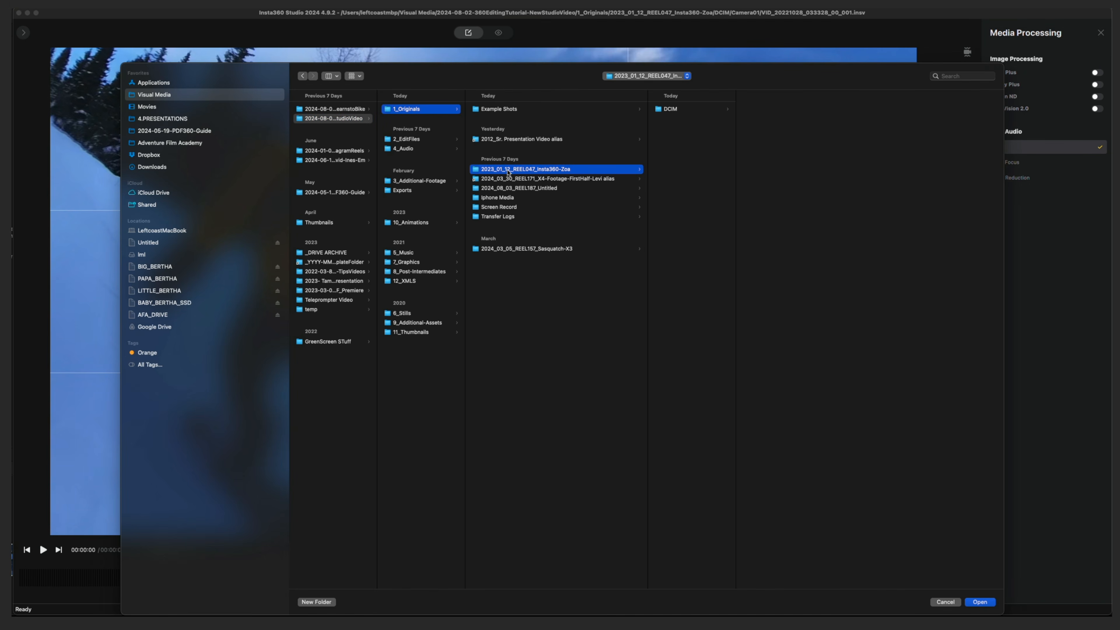
Create a folder named Reframes inside 2023_01_12_REEL047_Insta360-Zoe, alongside the DCIM folder
left_click(672, 110)
left_click(770, 109)
left_click(695, 155)
left_click(317, 602)
type("Reframes")
key("Return")
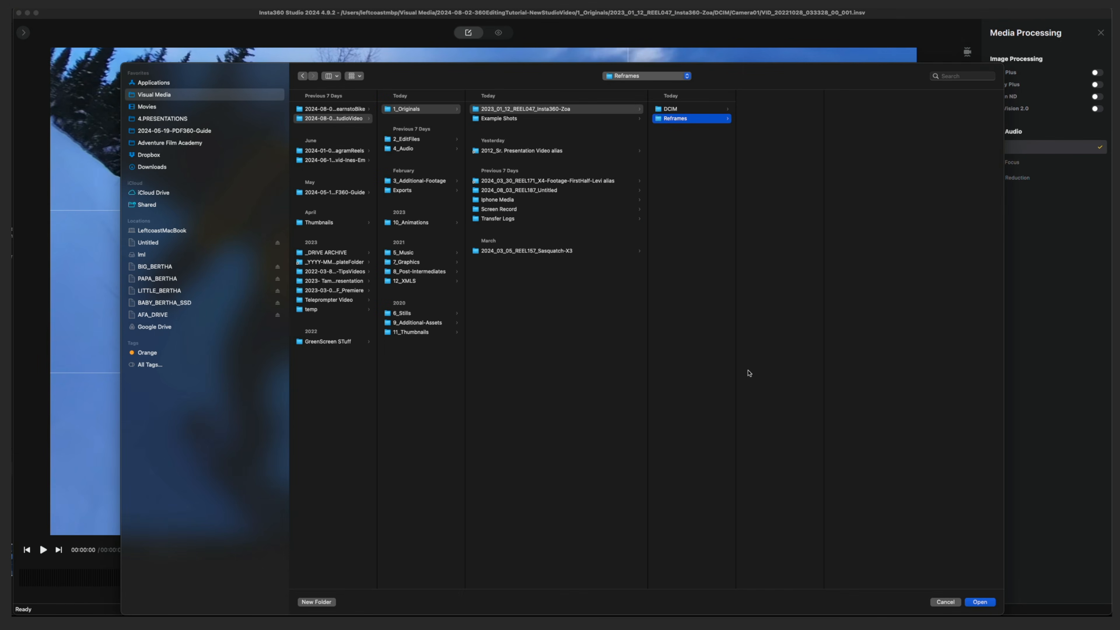
Create a second folder named Flattened360 inside 2023_01_12_REEL047_Insta360-Zoe
left_click(687, 145)
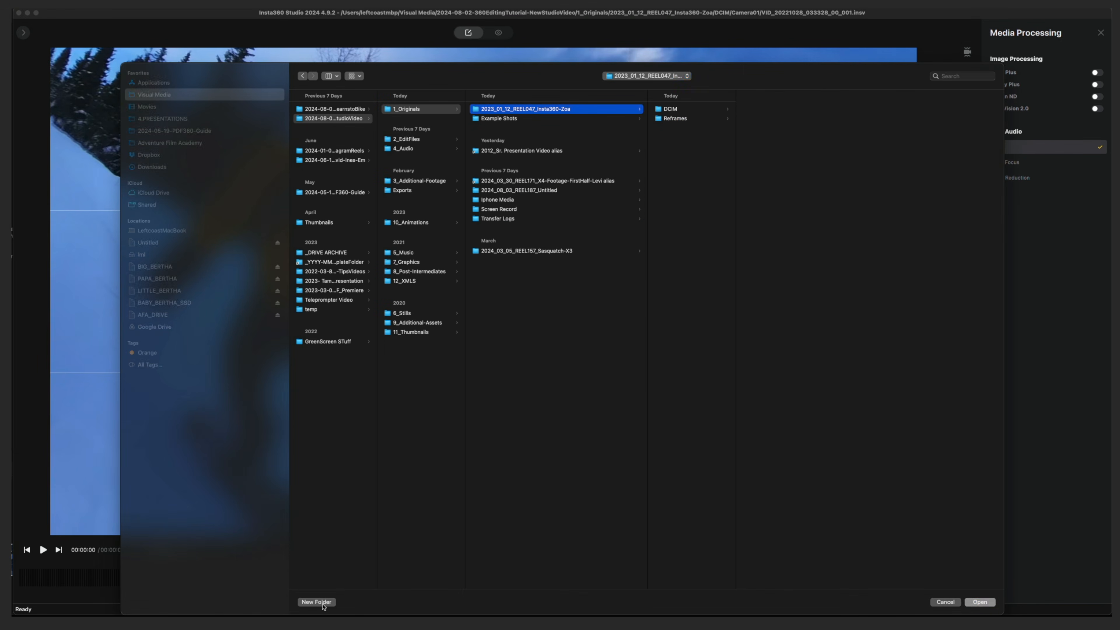
left_click(322, 603)
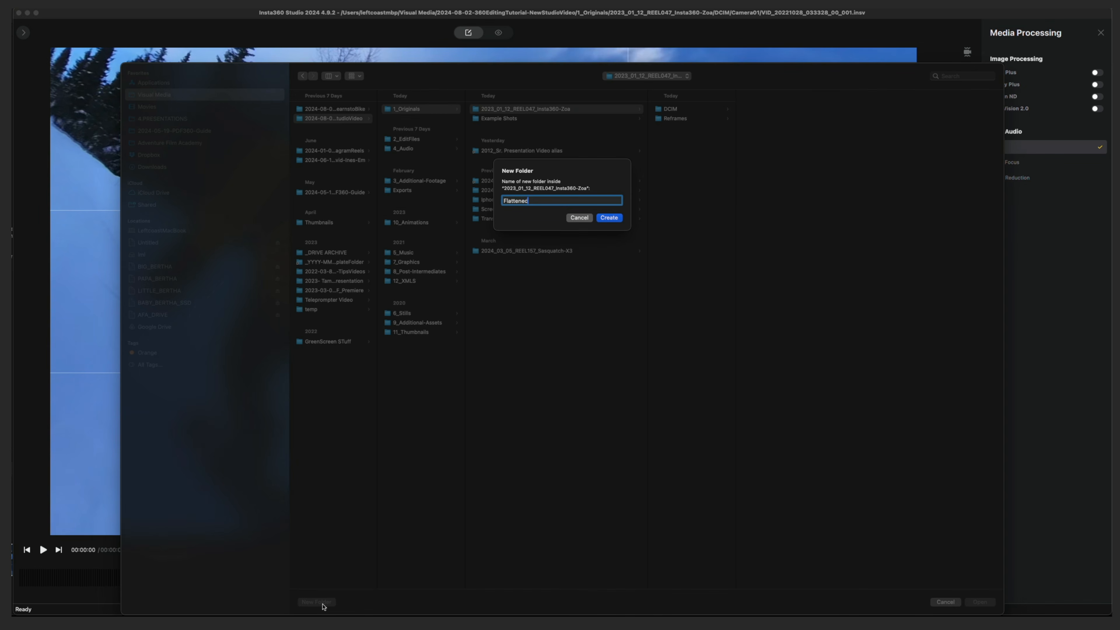
key("Return")
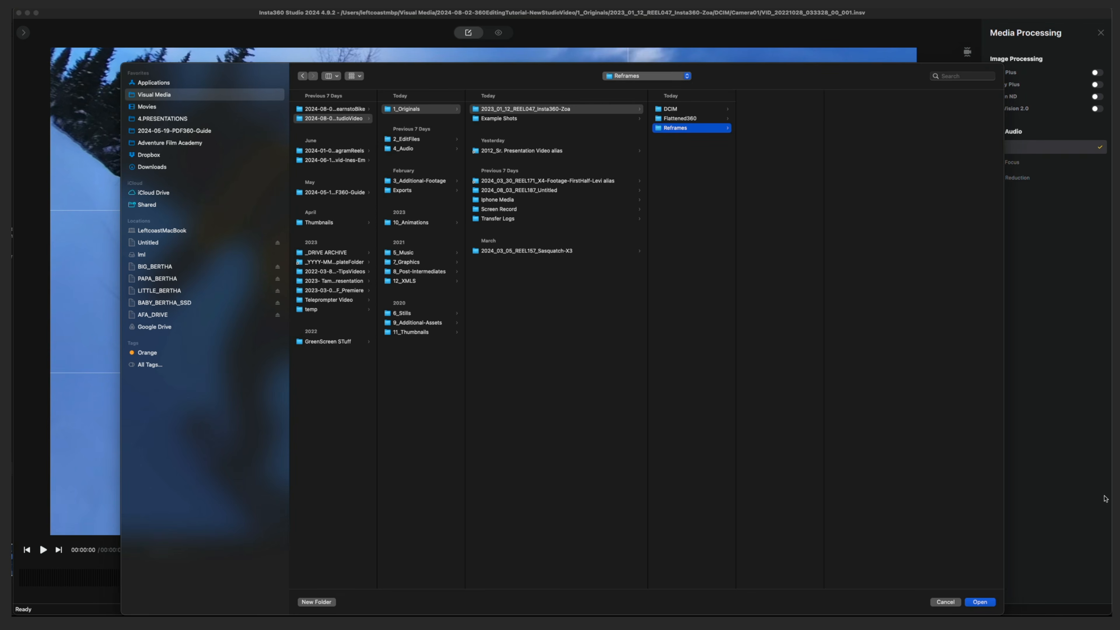
Set the Reframes folder as the export location and start the export
left_click(991, 597)
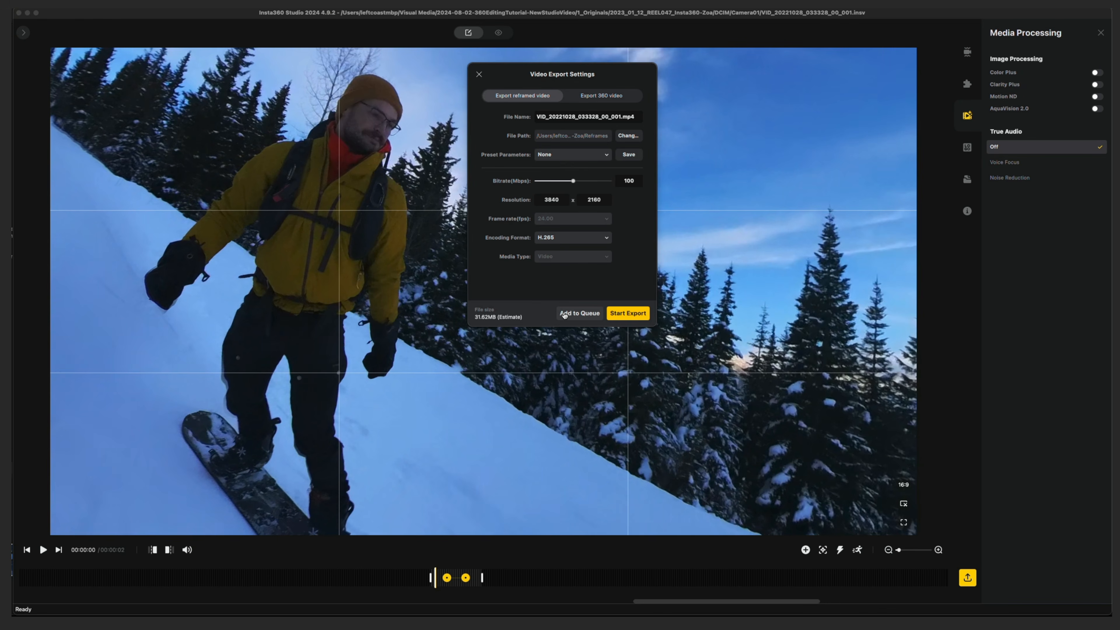
left_click(625, 314)
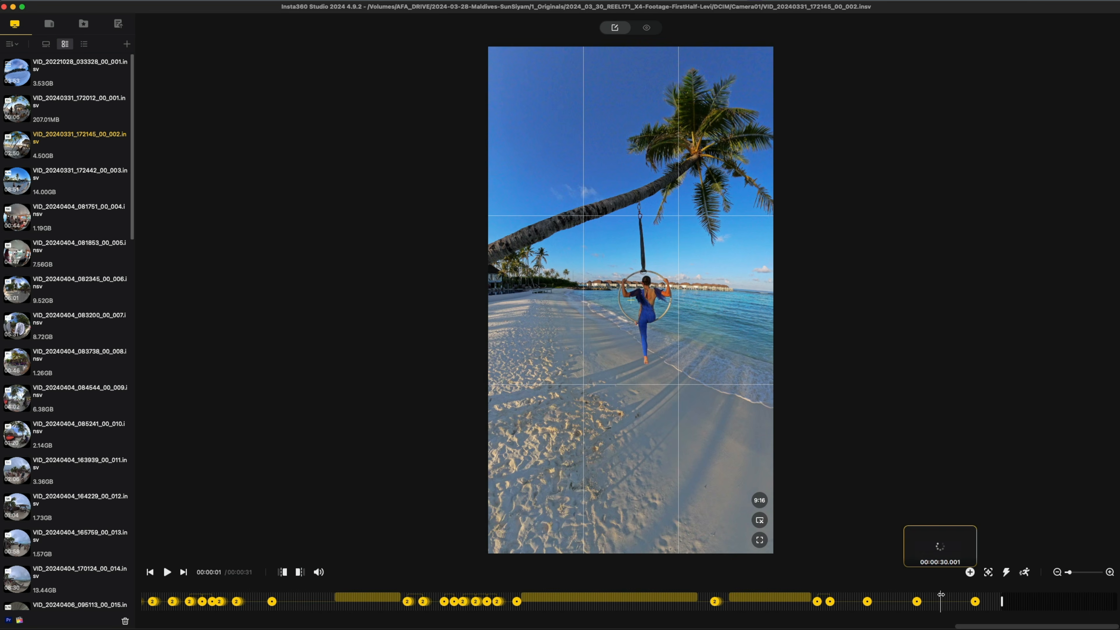
Preview the existing keyframed moves in the vertical palm-tree clip VID_20240331_172145_00_002 from 00:00:01 to 00:00:11
scroll(940, 600, "left", 5)
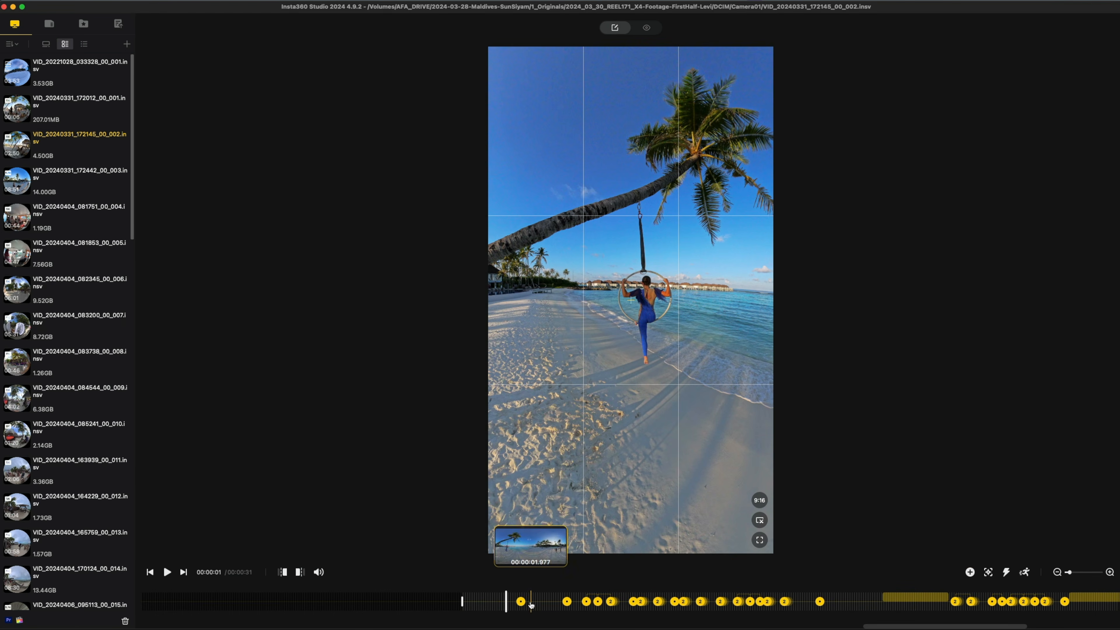
key("space")
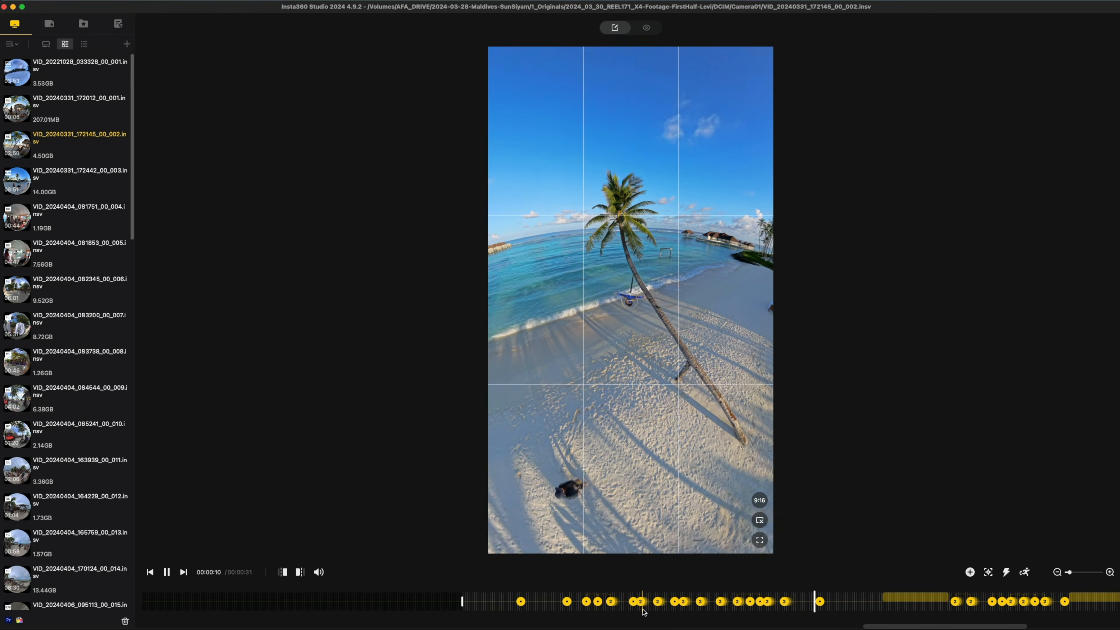
key("space")
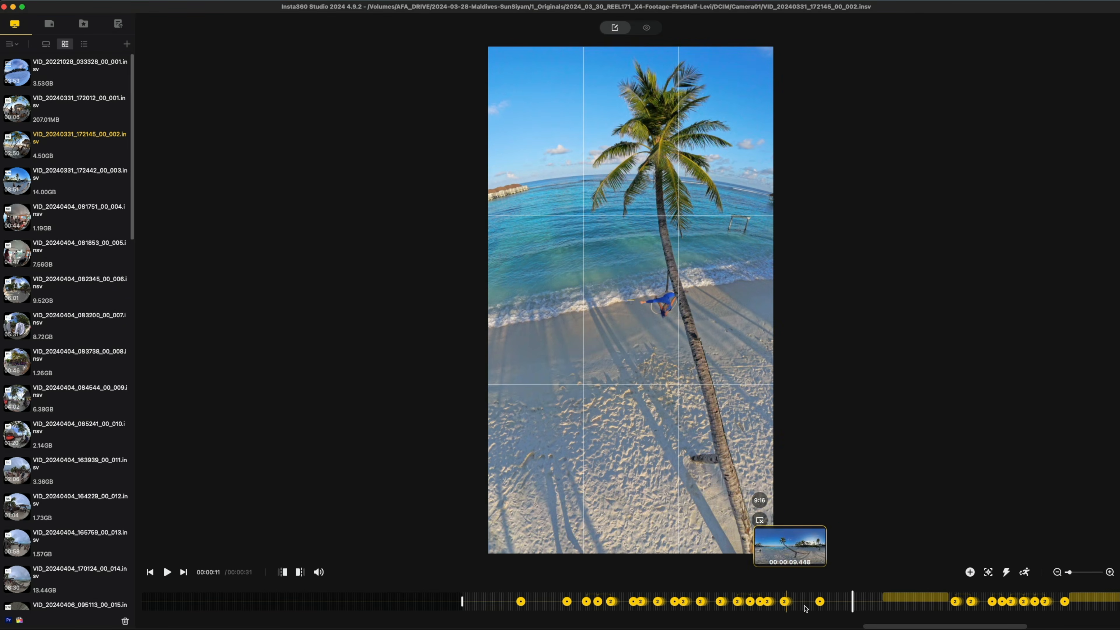
Delete the run of keyframes in the palm-tree clip from 00:00:01 through 00:00:10
left_click(820, 602)
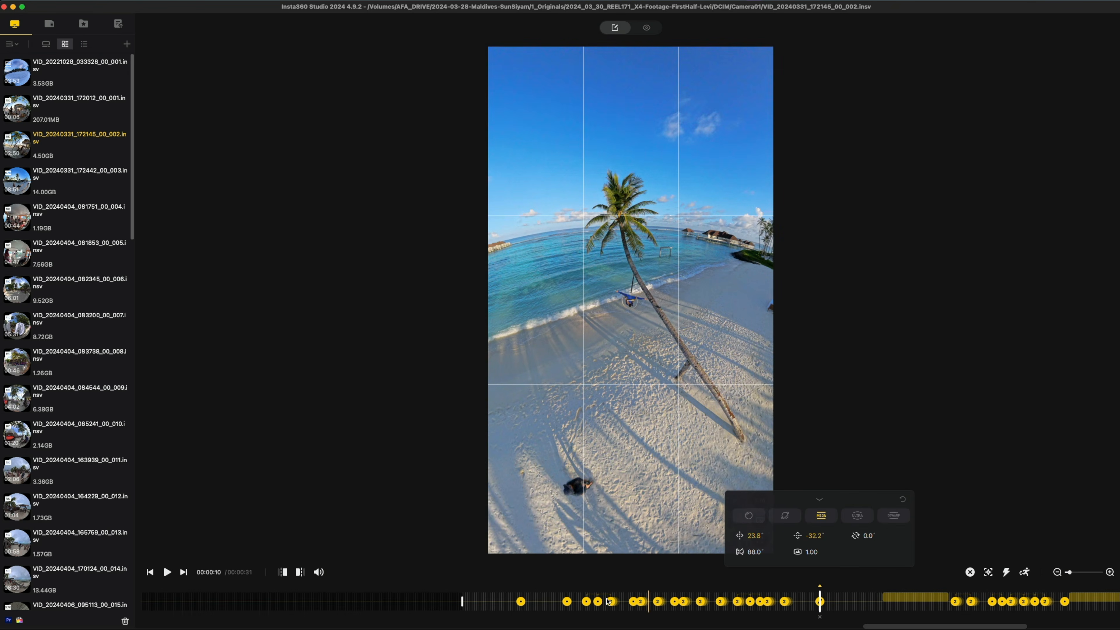
left_click(522, 603, "shift")
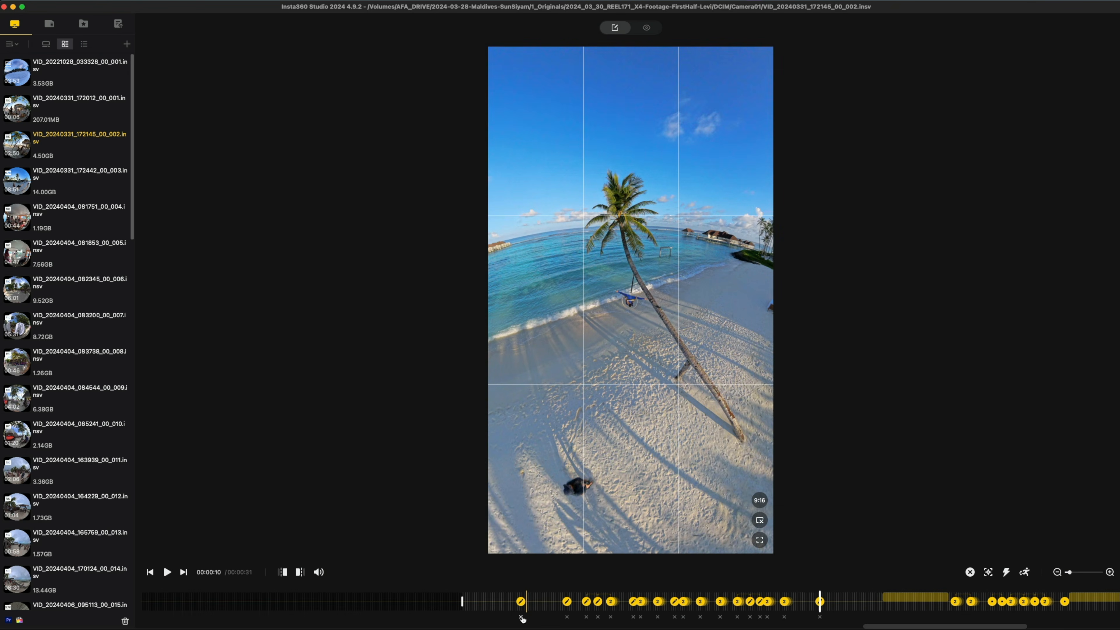
left_click(521, 618)
Add a keyframe at 00:00:01 with pan 118.6°, tilt -6.8° and a 60.7° field of view
left_click(521, 605)
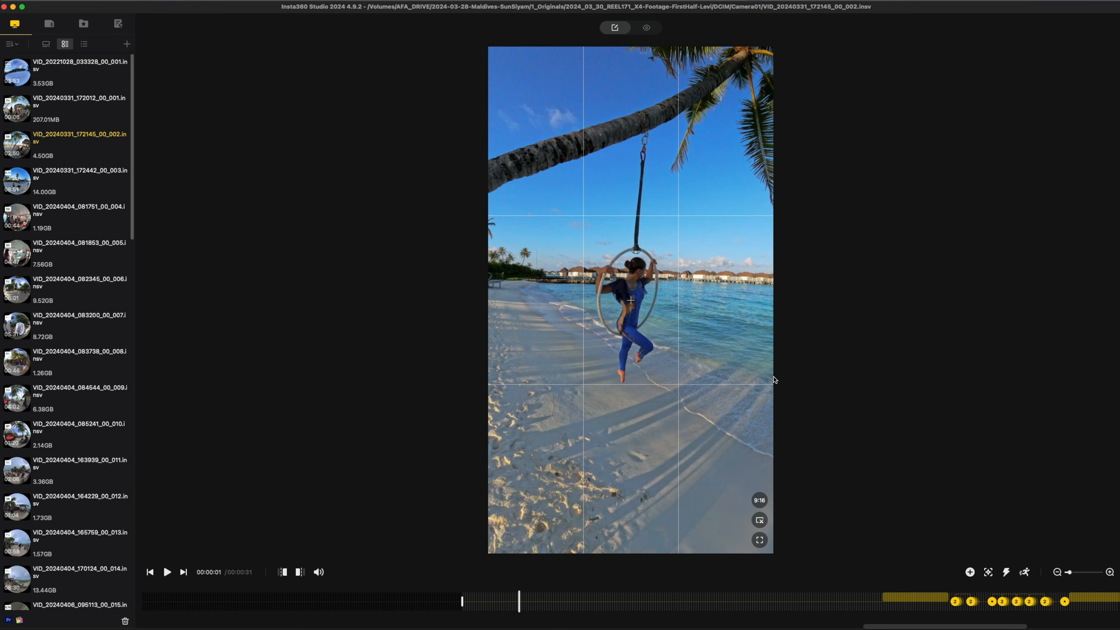
key("k")
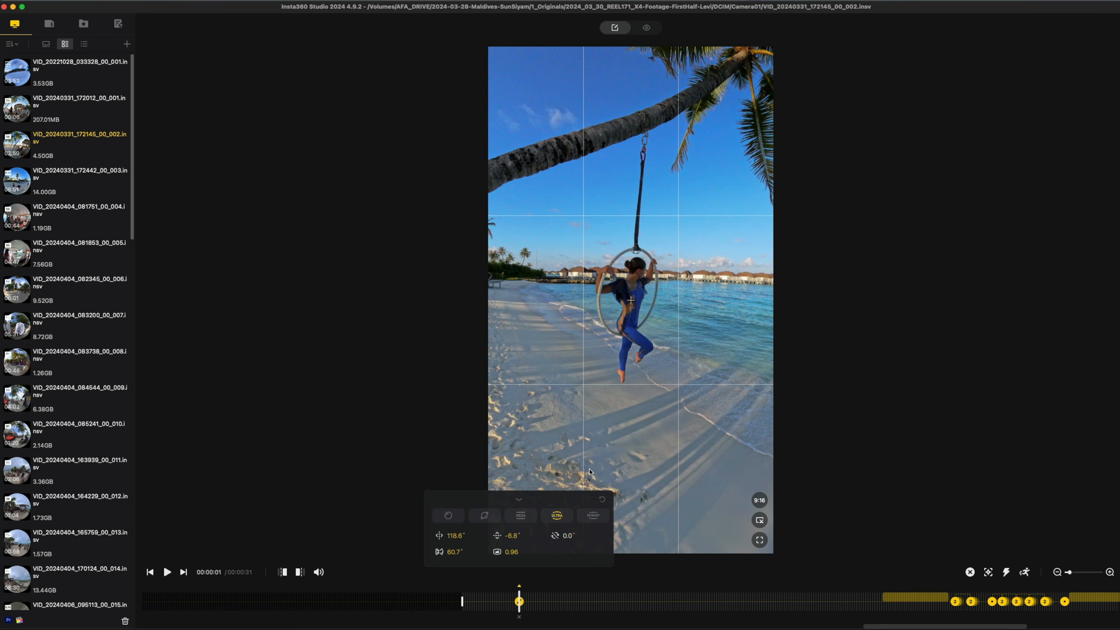
left_click(523, 500)
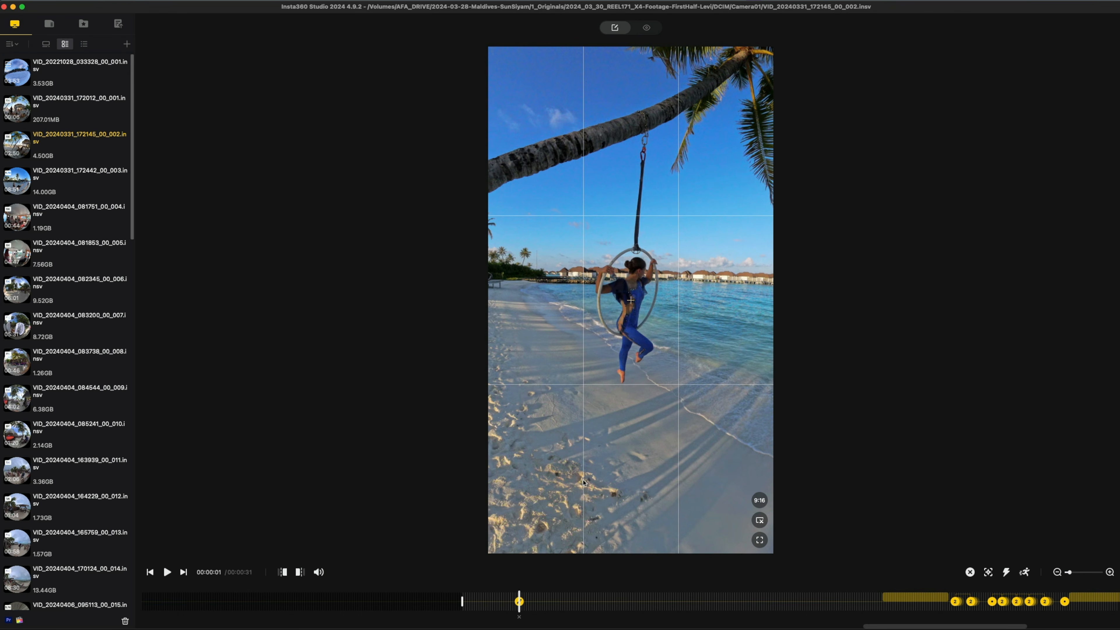
Play onward and add three keyframes between about 00:00:02 and 00:00:03, reframing to keep the aerialist near the centre
key("space")
key("space")
left_click_drag(583, 480, 648, 439)
key("k")
key("space")
Add three more keyframes between about 00:00:03 and 00:00:04, recentring the aerialist as she swings
key("space")
left_click_drag(648, 441, 595, 346)
key("k")
key("space")
key("space")
left_click_drag(631, 395, 571, 396)
key("k")
Play on and add three reframing keyframes from 00:00:04 to 00:00:05 that follow the swinging aerialist
key("space")
key("space")
left_click_drag(643, 426, 561, 419)
key("k")
key("space")
key("space")
left_click_drag(629, 436, 559, 419)
key("k")
key("space")
key("space")
key("k")
key("space")
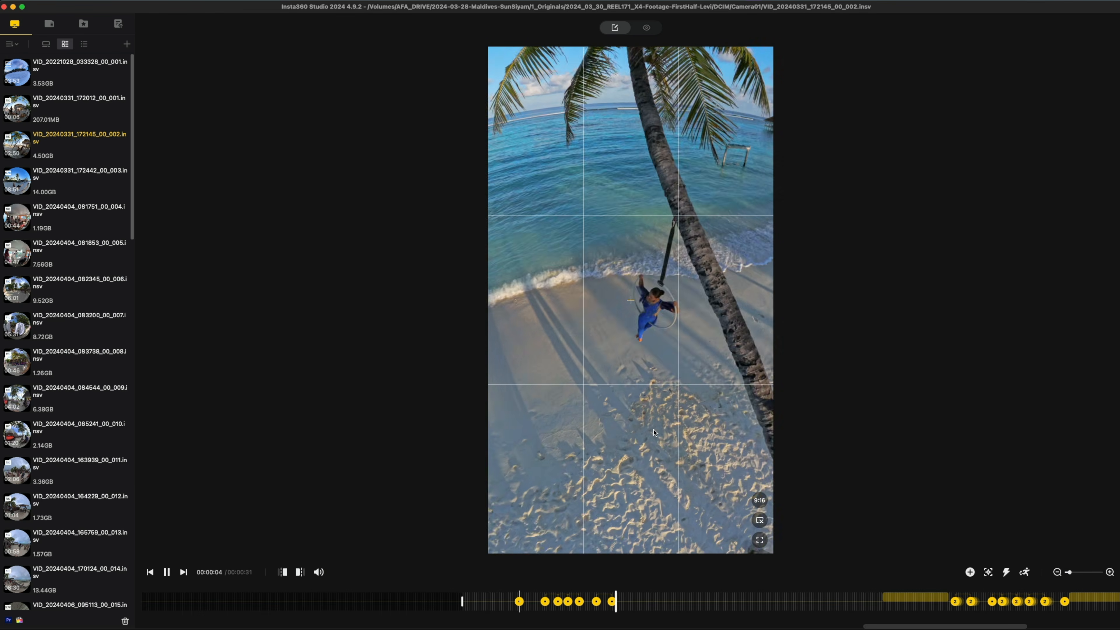
key("space")
left_click_drag(631, 421, 547, 423)
key("k")
key("space")
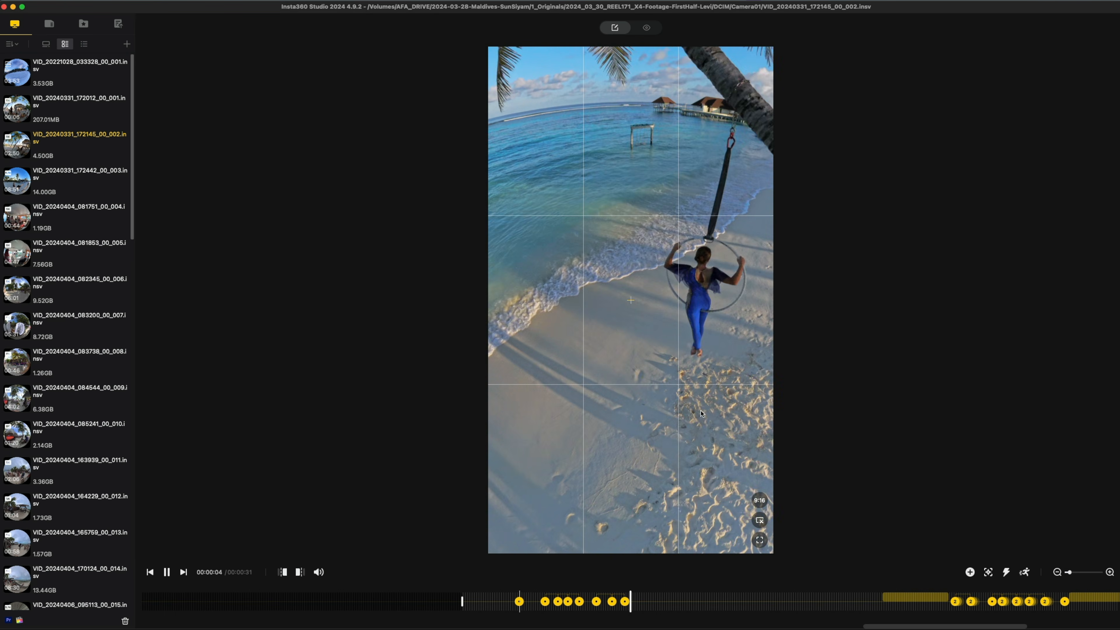
key("space")
left_click_drag(617, 464, 551, 502)
key("k")
key("space")
key("space")
left_click_drag(639, 457, 554, 483)
key("k")
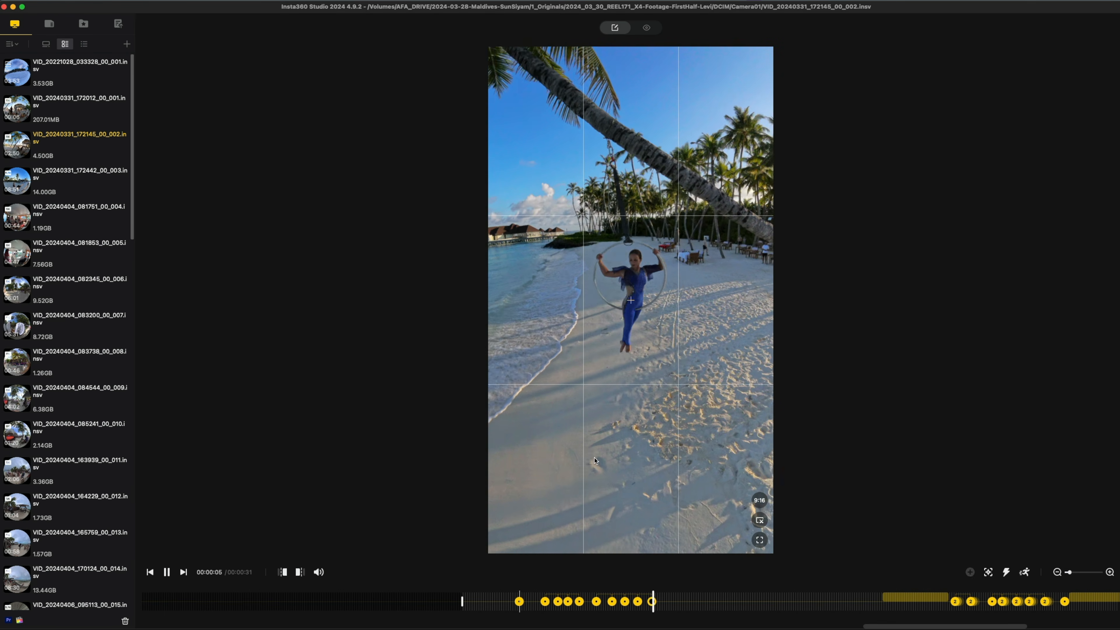
Reframe the aerialist and add another keyframe at 00:00:05 with pan -42.7°, tilt -1.8° and a 59.2° field of view
key("space")
key("space")
left_click_drag(649, 404, 608, 502)
key("k")
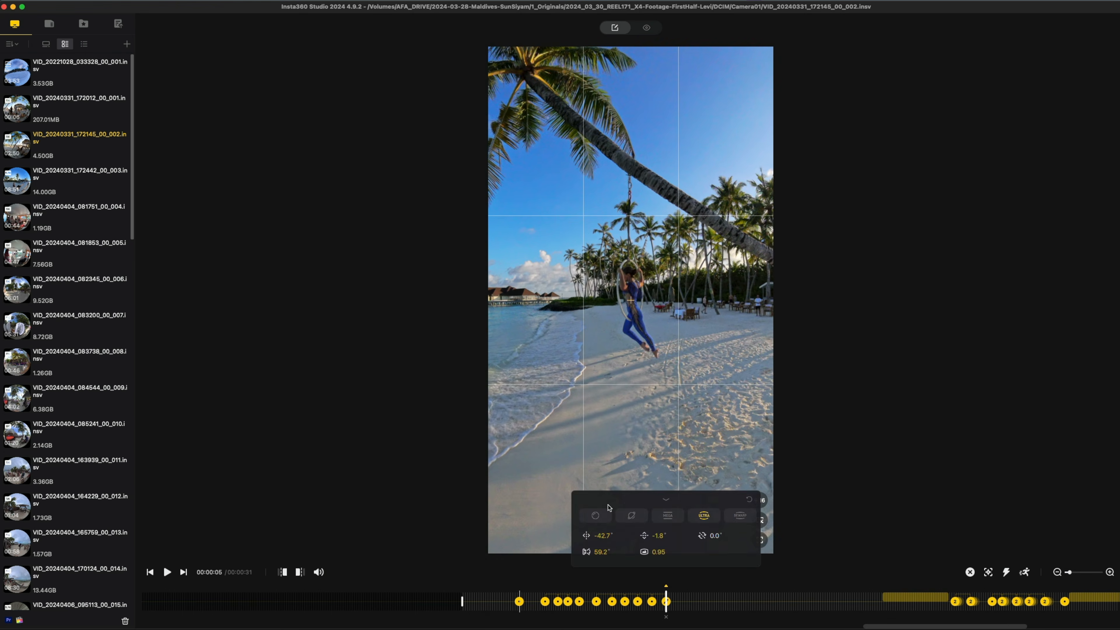
Continue playback and add three keyframes between about 00:00:06 and 00:00:07 to keep the aerialist in frame
key("space")
key("space")
left_click_drag(651, 462, 648, 540)
key("k")
key("space")
key("space")
key("k")
key("space")
Add four more keyframes from 00:00:08 to about 00:00:10, reframing to hold the aerialist near the centre
key("space")
key("k")
key("space")
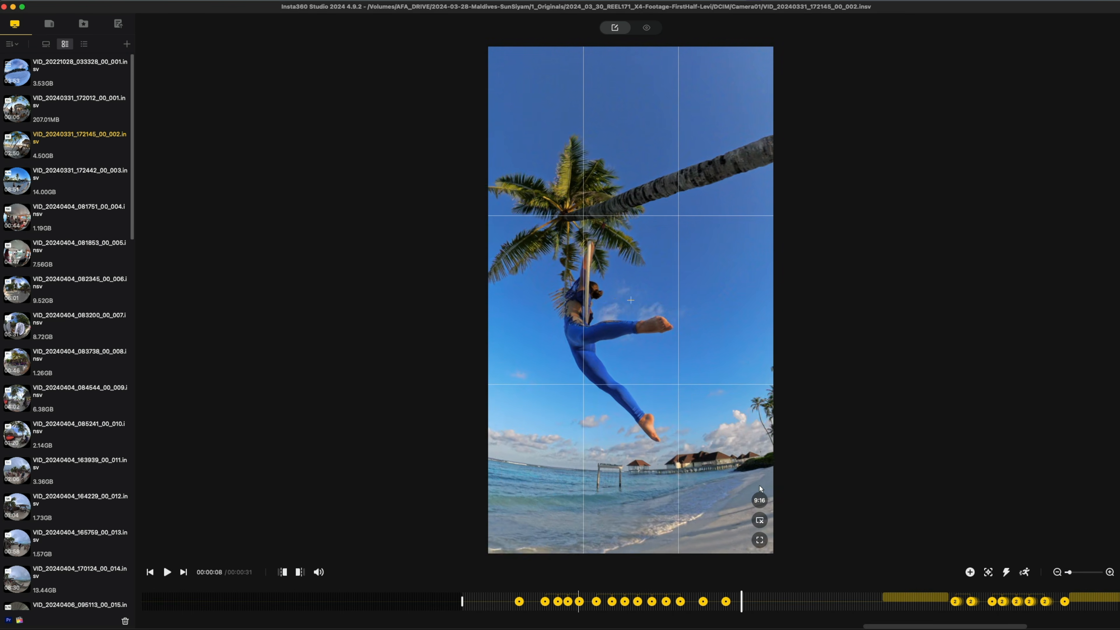
key("space")
key("space")
left_click_drag(651, 420, 661, 409)
key("k")
key("space")
key("space")
key("k")
key("space")
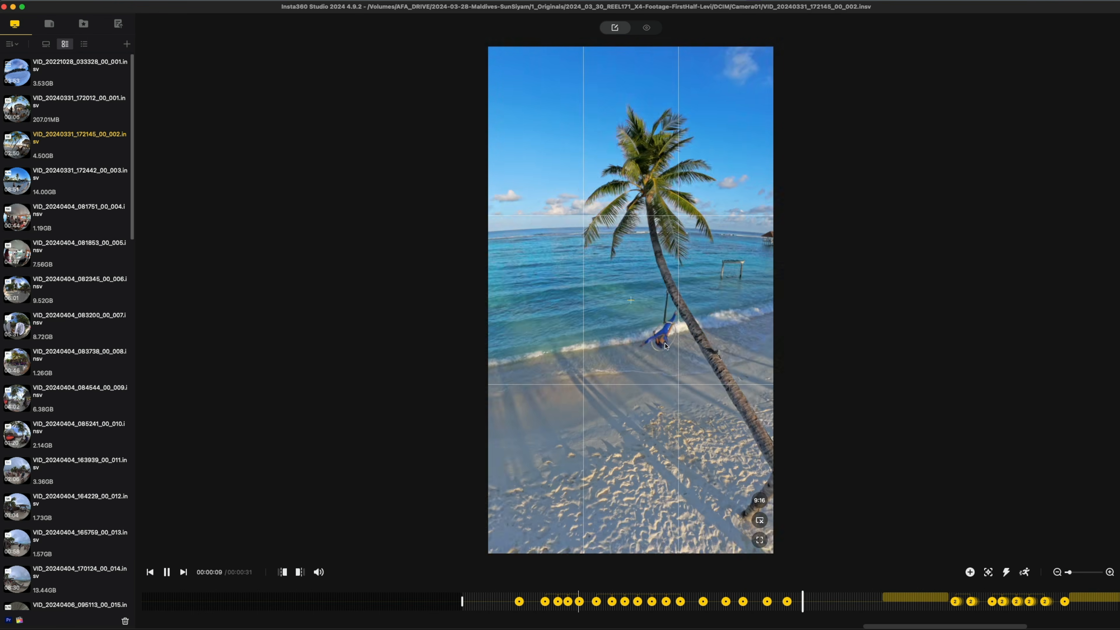
Preview the new keyframe sequence from about 00:00:01 to 00:00:10
key("space")
left_click_drag(624, 328, 591, 296)
key("k")
key("space")
key("space")
left_click(512, 598)
key("space")
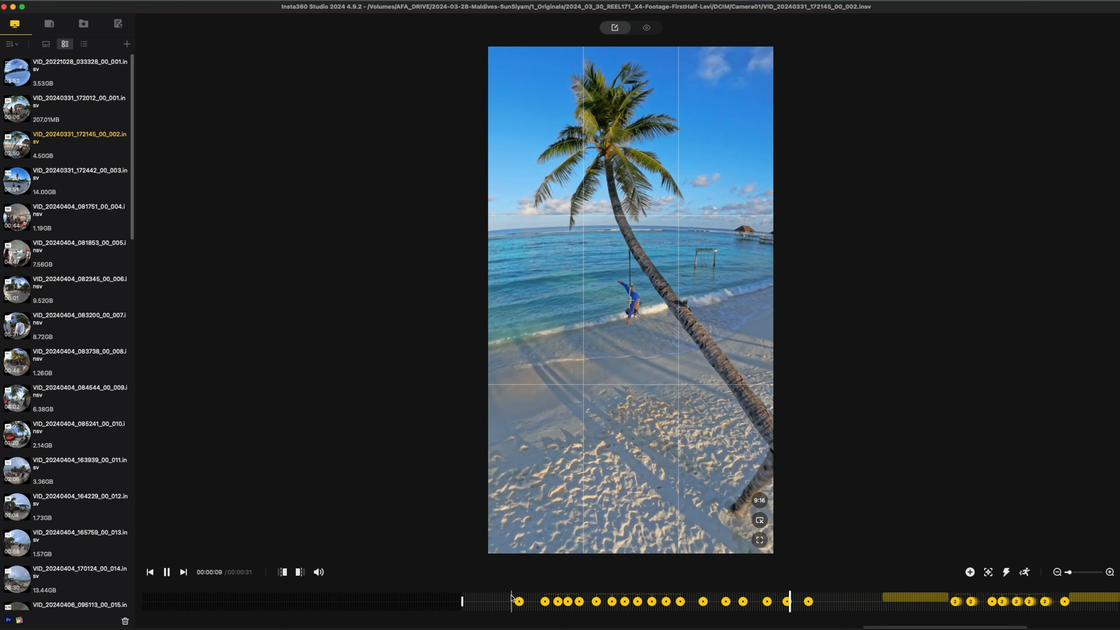
key("space")
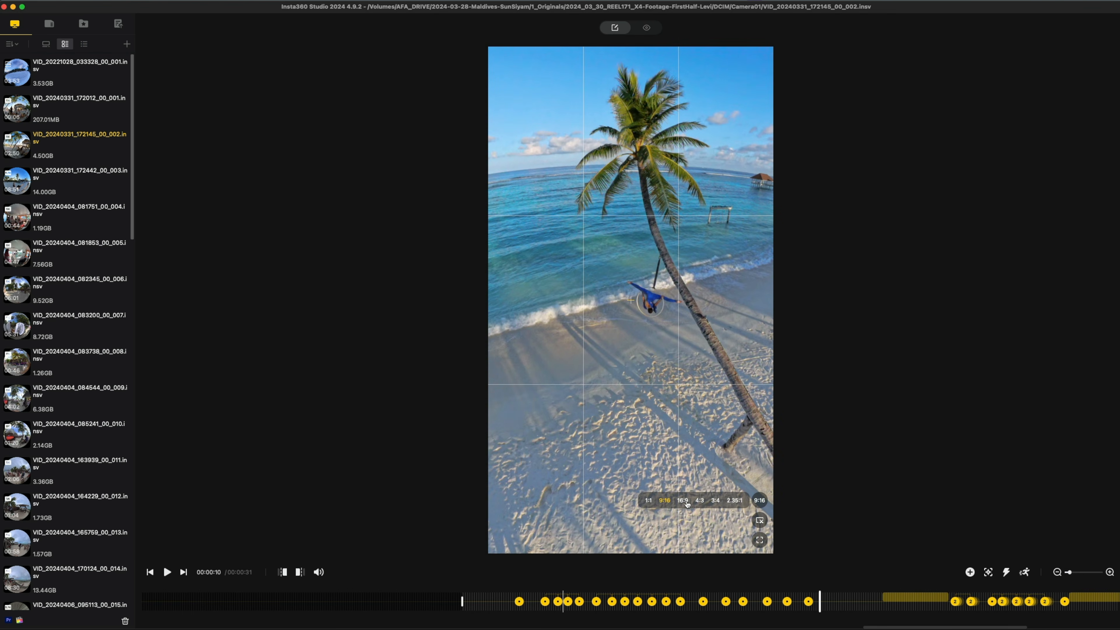
Change the palm-tree clip's aspect ratio to 16:9
left_click(683, 500)
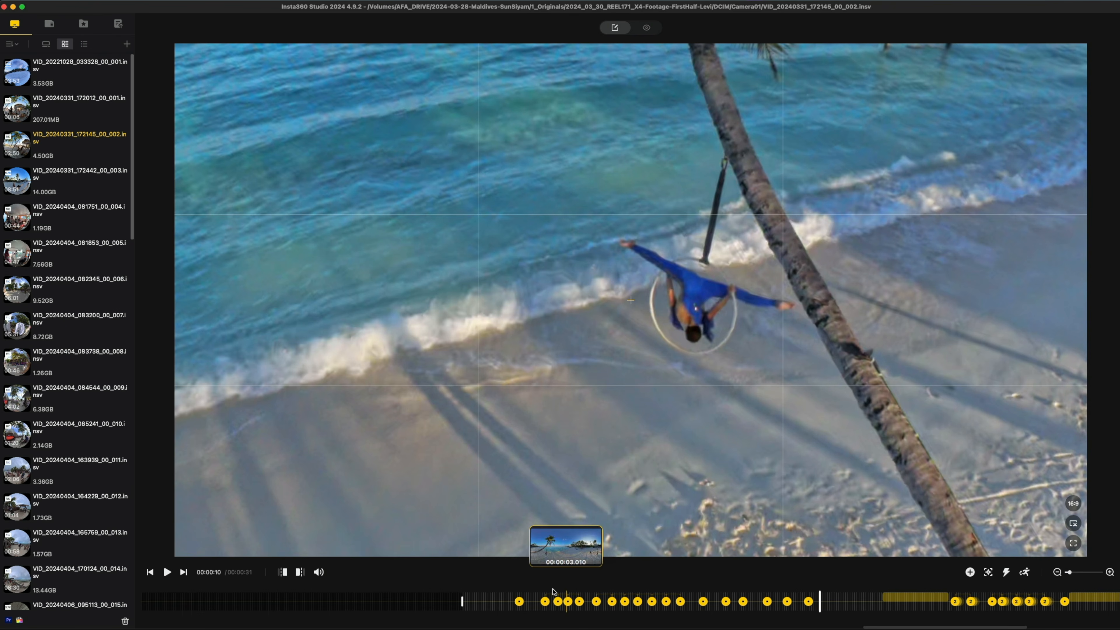
Play back the first 16:9 keyframes from about 00:00:01 to 00:00:02
scroll(649, 429, "down", 10)
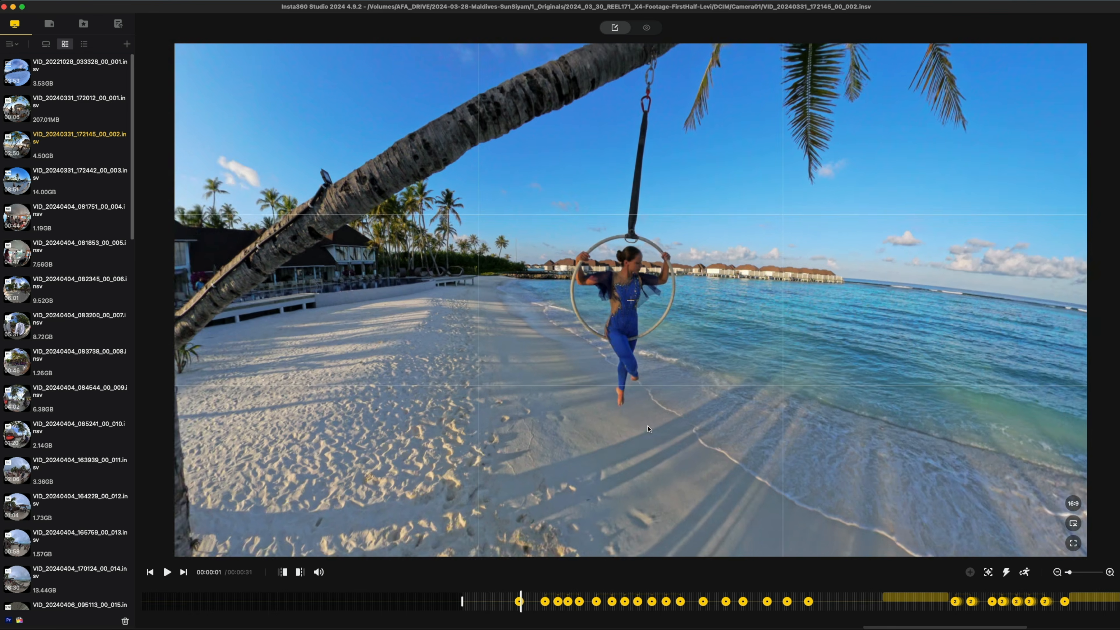
scroll(649, 429, "up", 3)
key("space")
key("space")
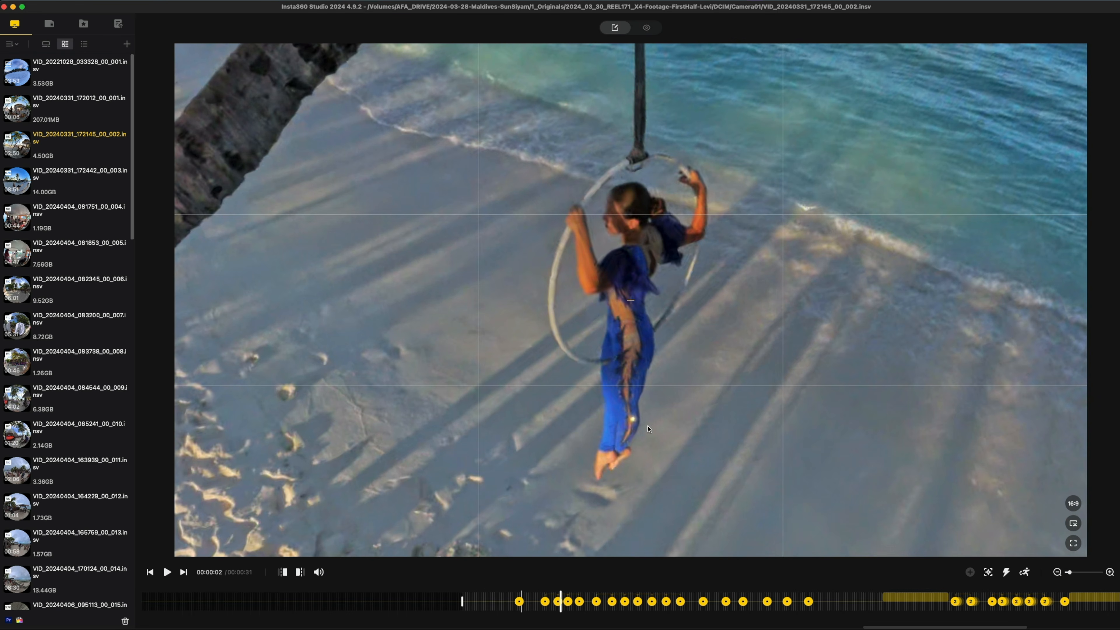
Go to the keyframe at about 00:00:03 and change the clip's aspect ratio to 9:16
left_click(596, 602)
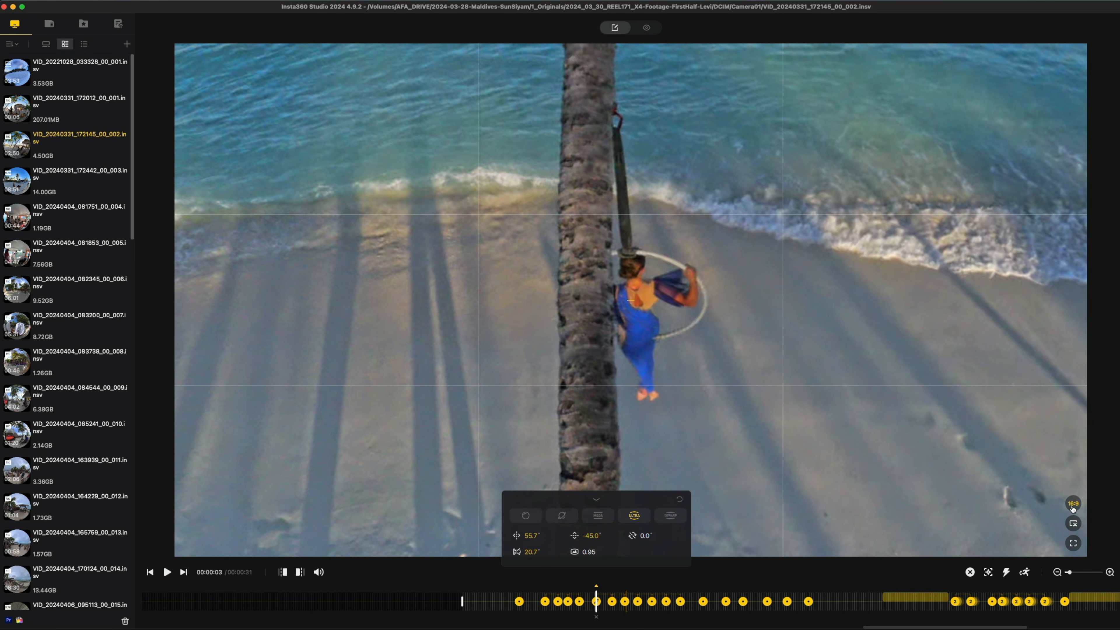
left_click(1073, 504)
left_click(979, 504)
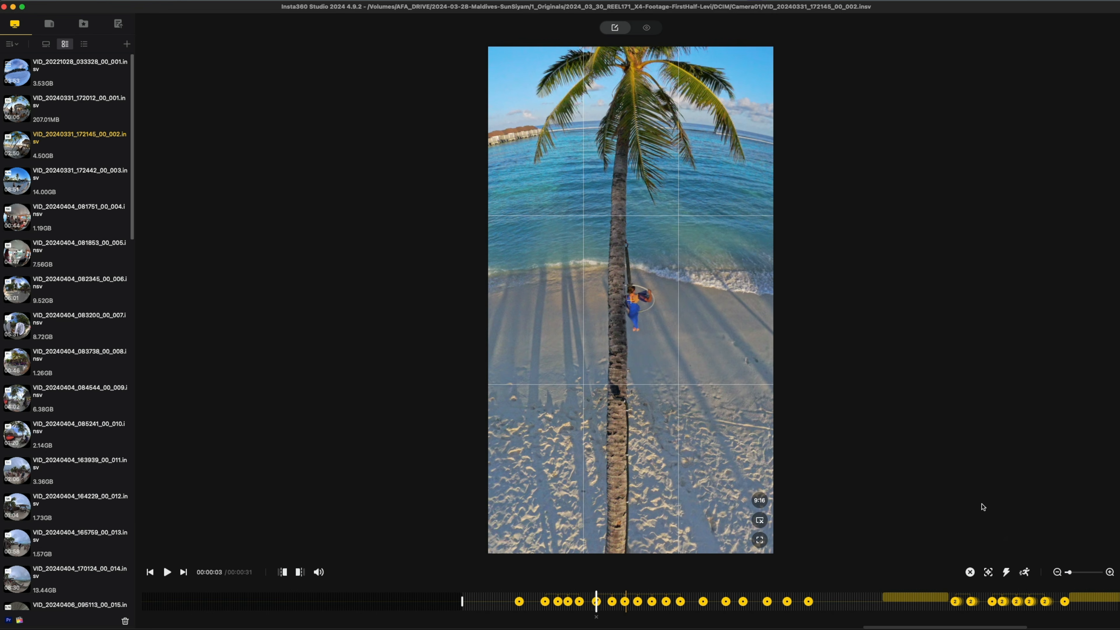
Open the transition between the first two keyframes, try the peaked speed curve, and set it to the straight-line curve
left_click(519, 600)
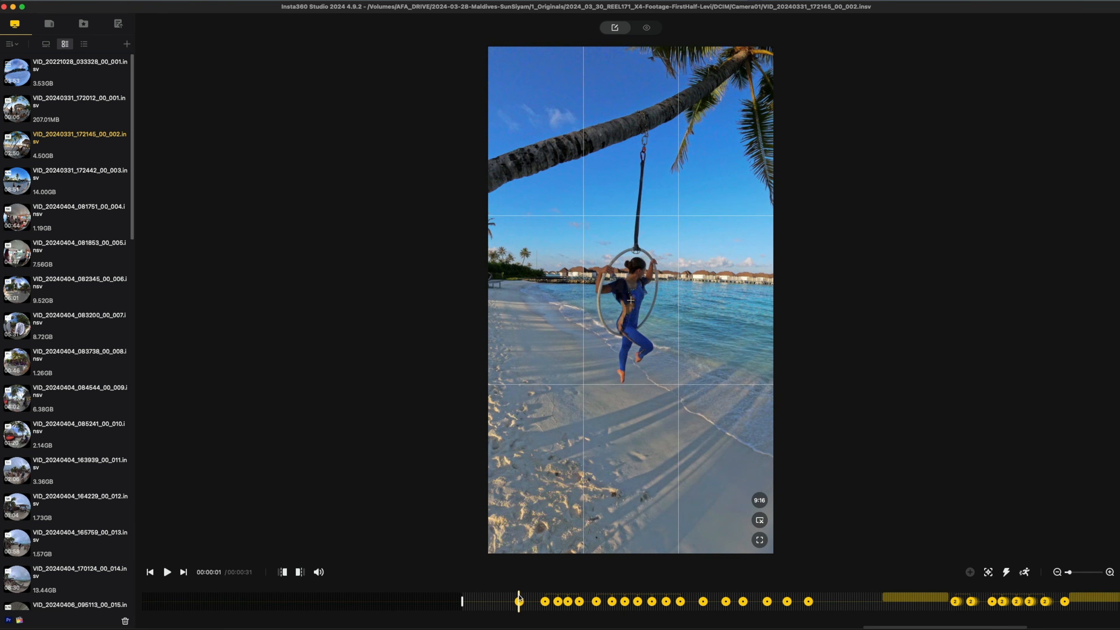
left_click(1110, 572)
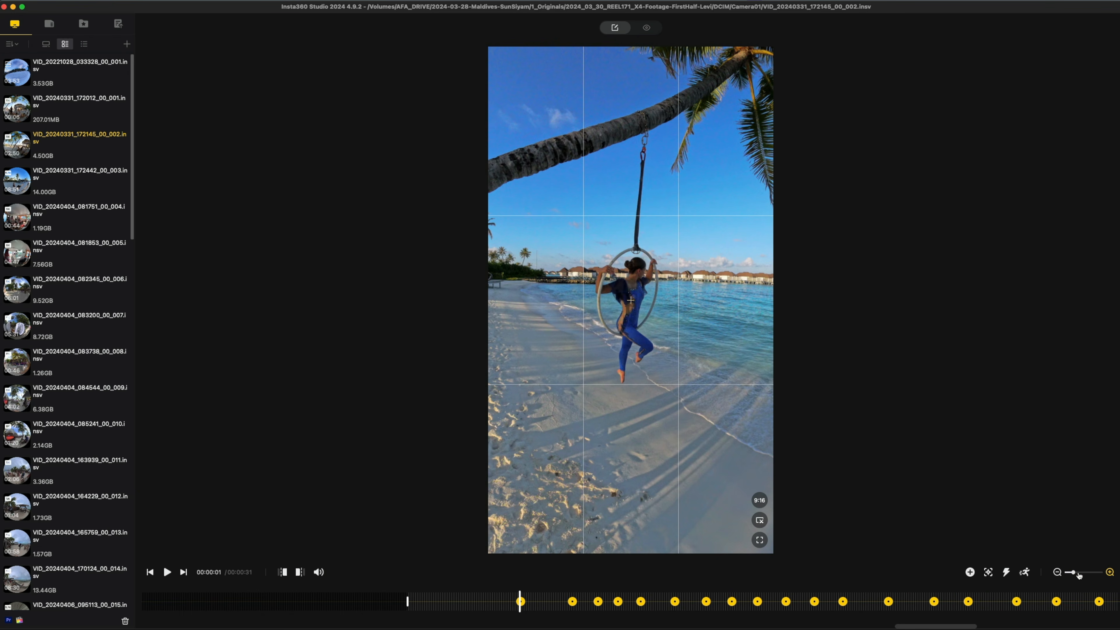
left_click(545, 603)
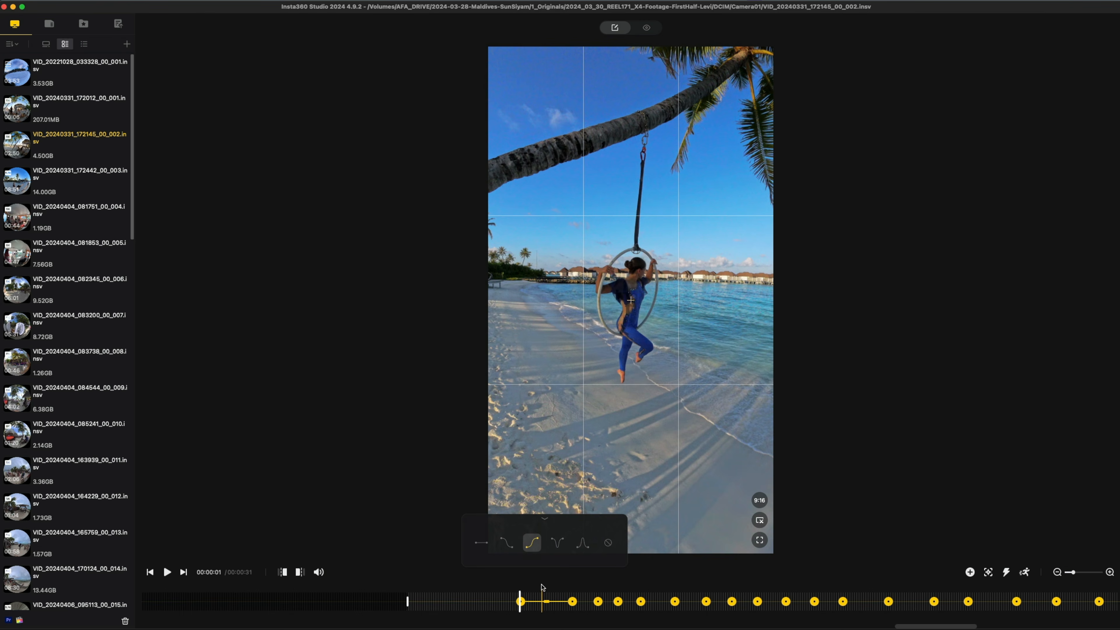
left_click(543, 601)
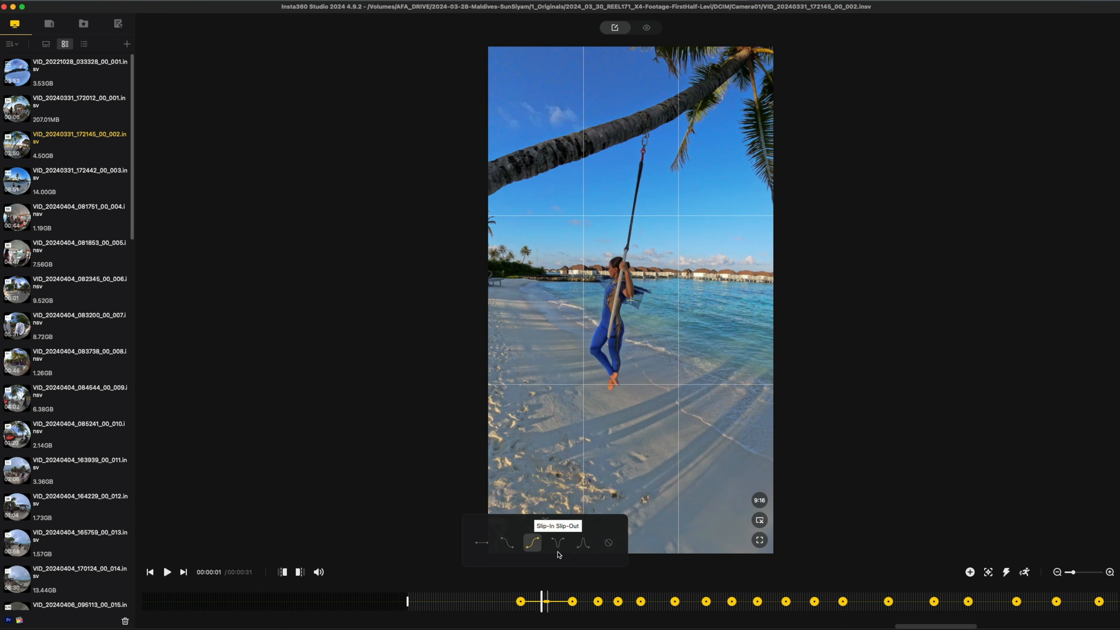
left_click(582, 546)
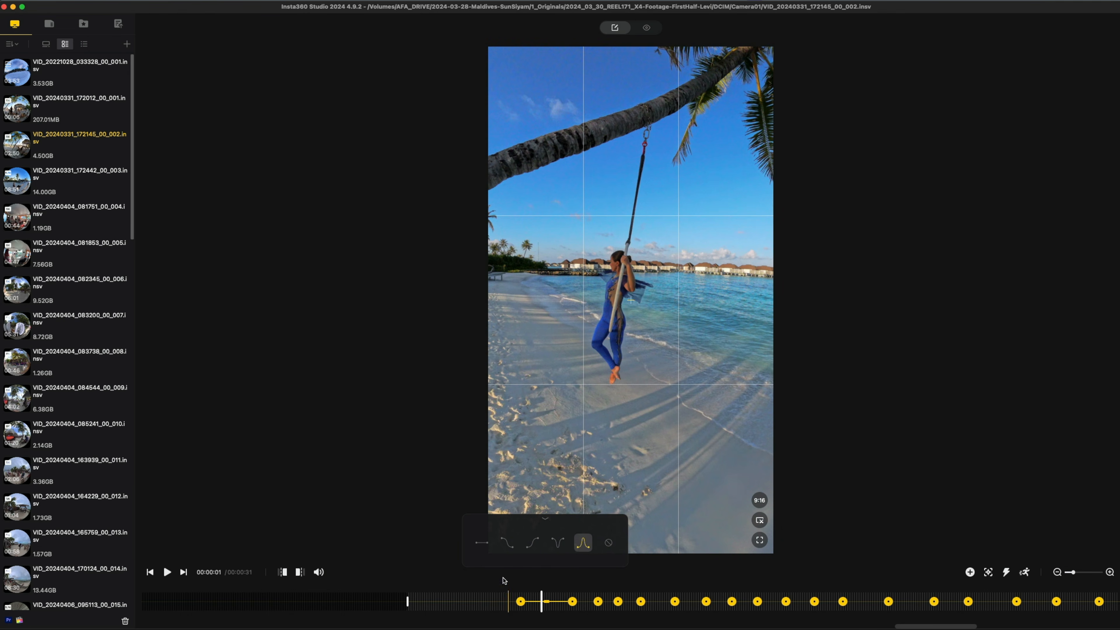
left_click(487, 546)
Play the clip back from the first keyframe in 9:16 and inspect that keyframe's view settings
left_click(522, 601)
key("space")
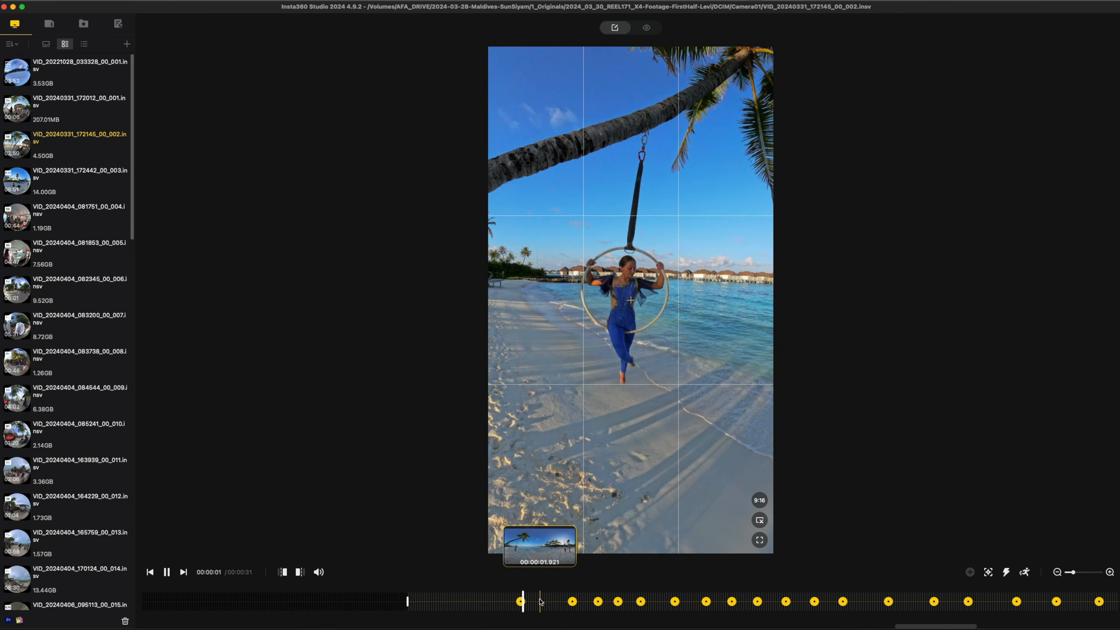
key("space")
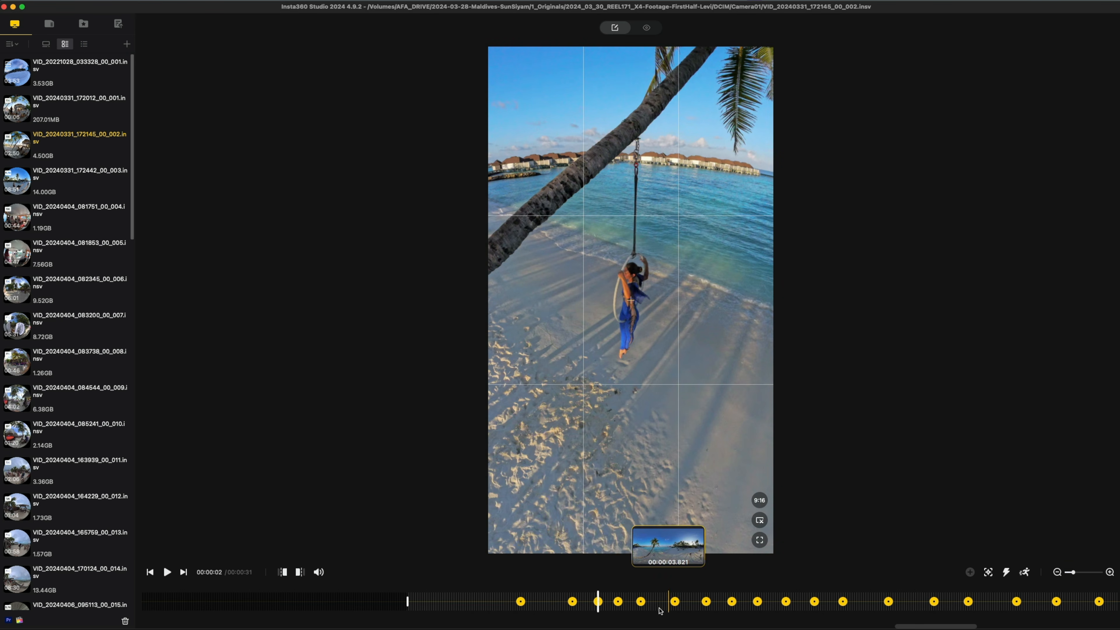
scroll(950, 611, "right", 3)
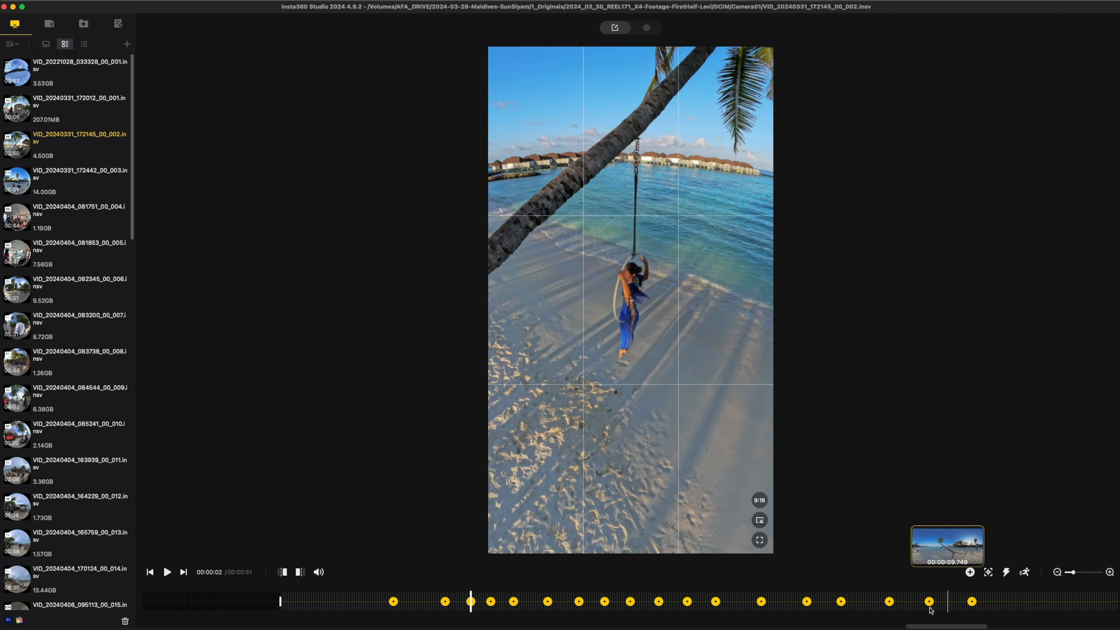
left_click(393, 601)
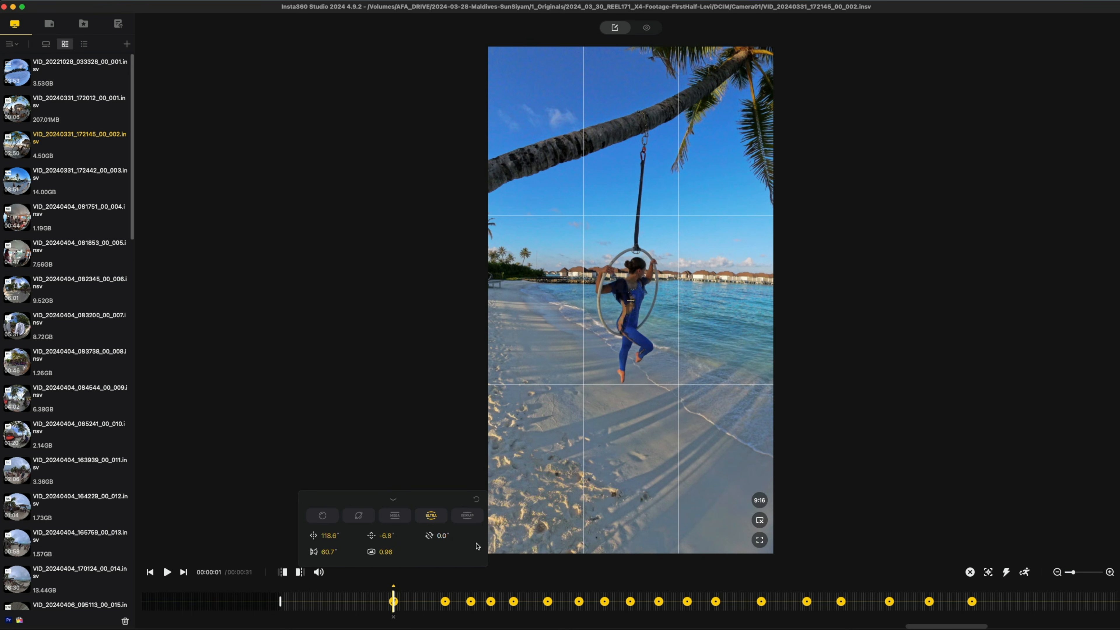
left_click(394, 603)
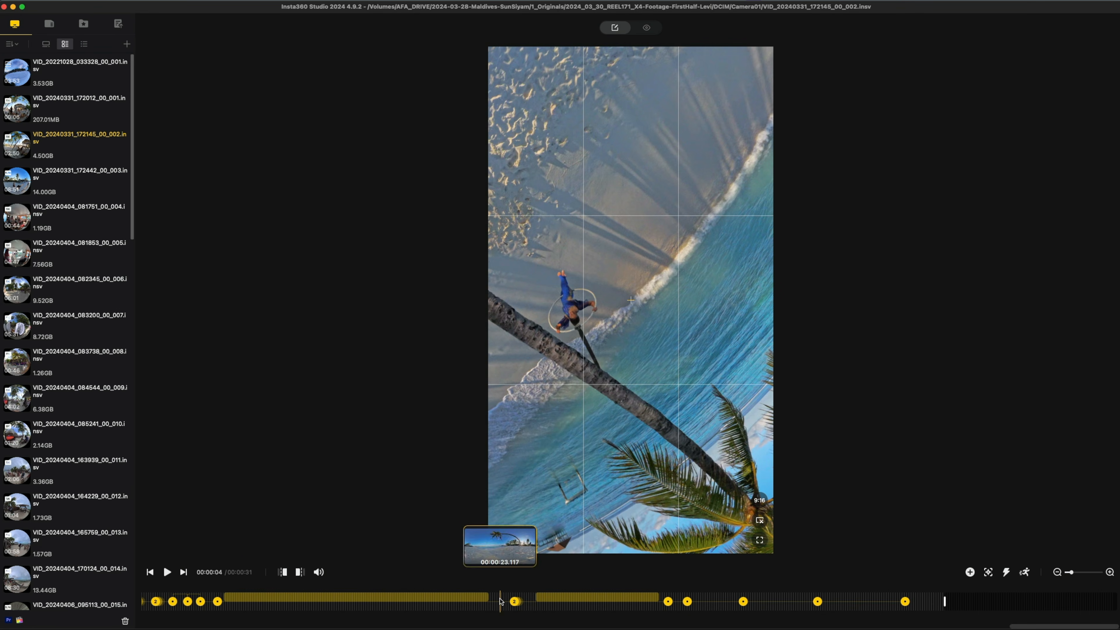
Preview the vertical framing around the keyframes from about 00:00:16 to 00:00:19
left_click(193, 608)
key("space")
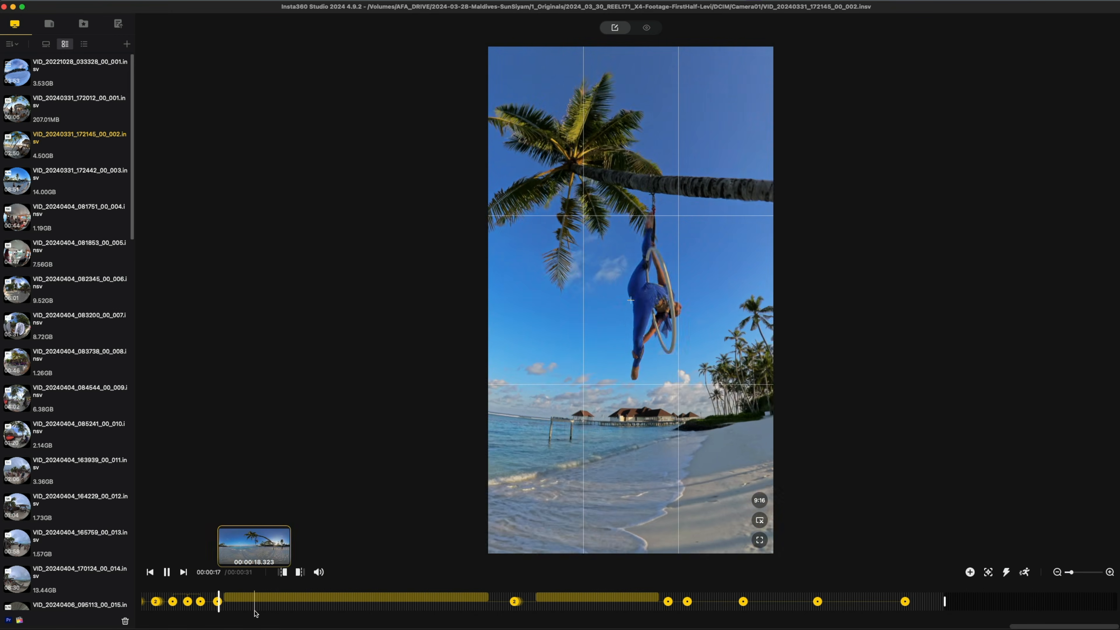
key("space")
left_click(162, 610)
key("space")
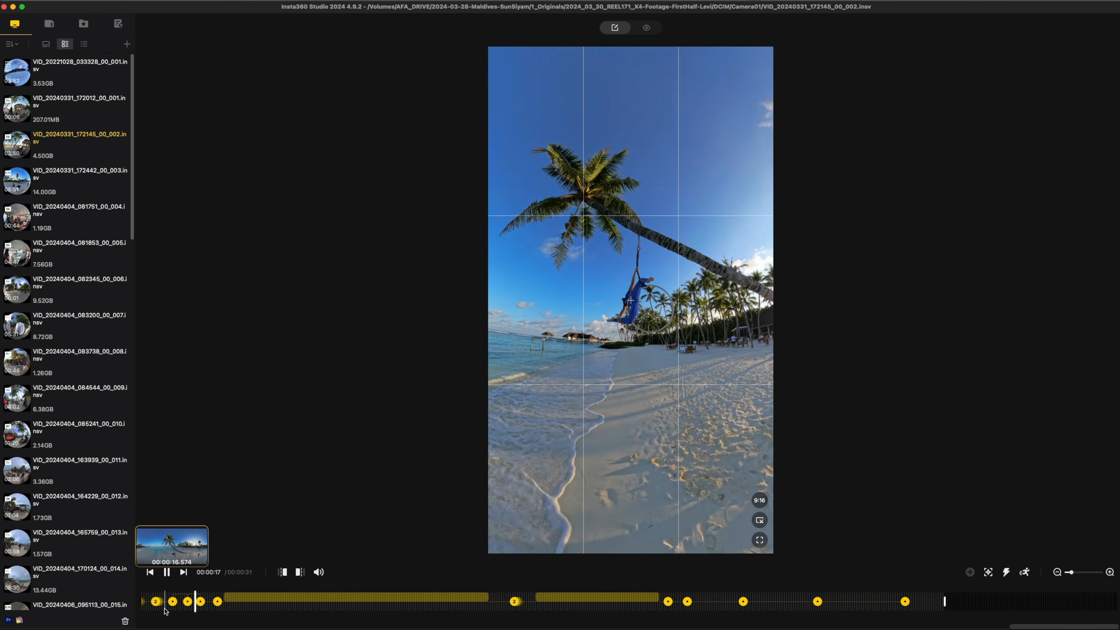
key("space")
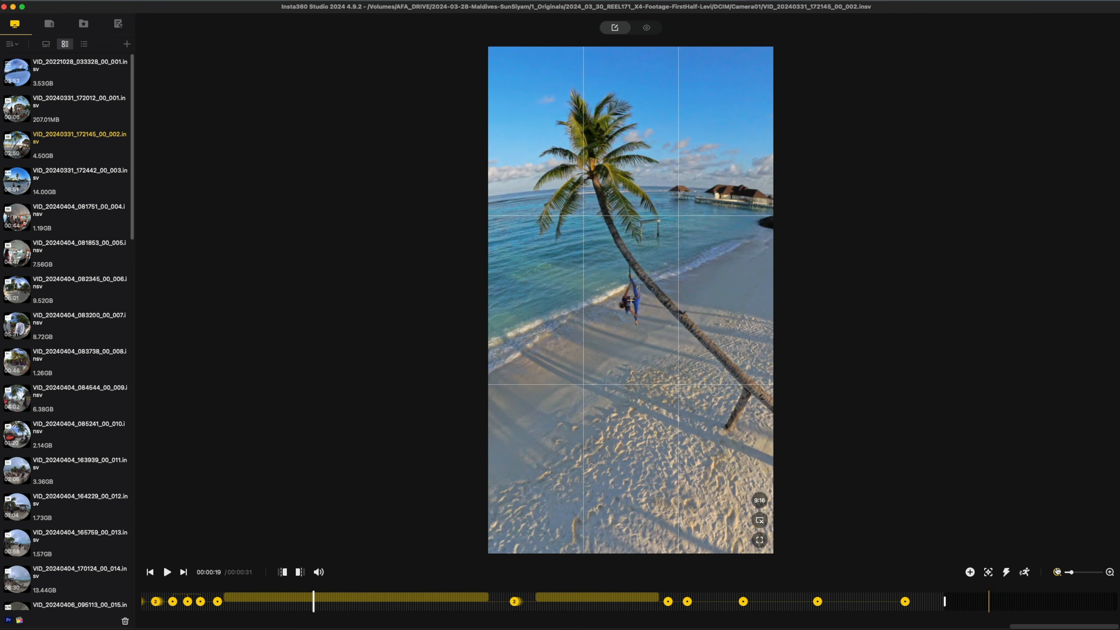
Switch to Final Cut Pro, reposition its window and show the projects in the _SELECTS SEQUENCES event
left_click(1058, 572)
key("super+e")
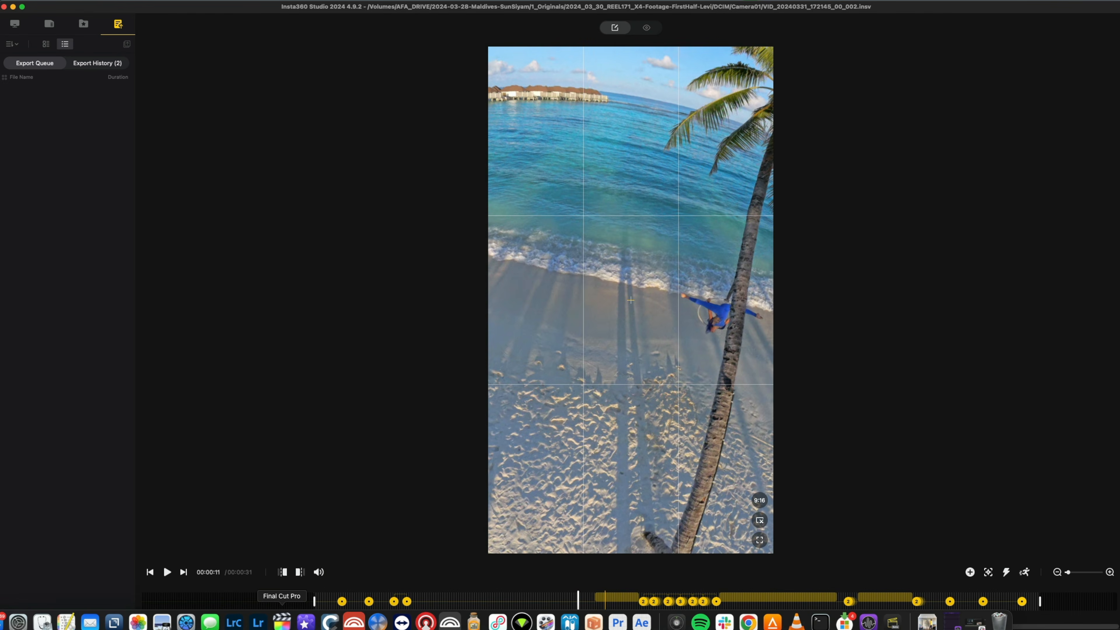
left_click(282, 622)
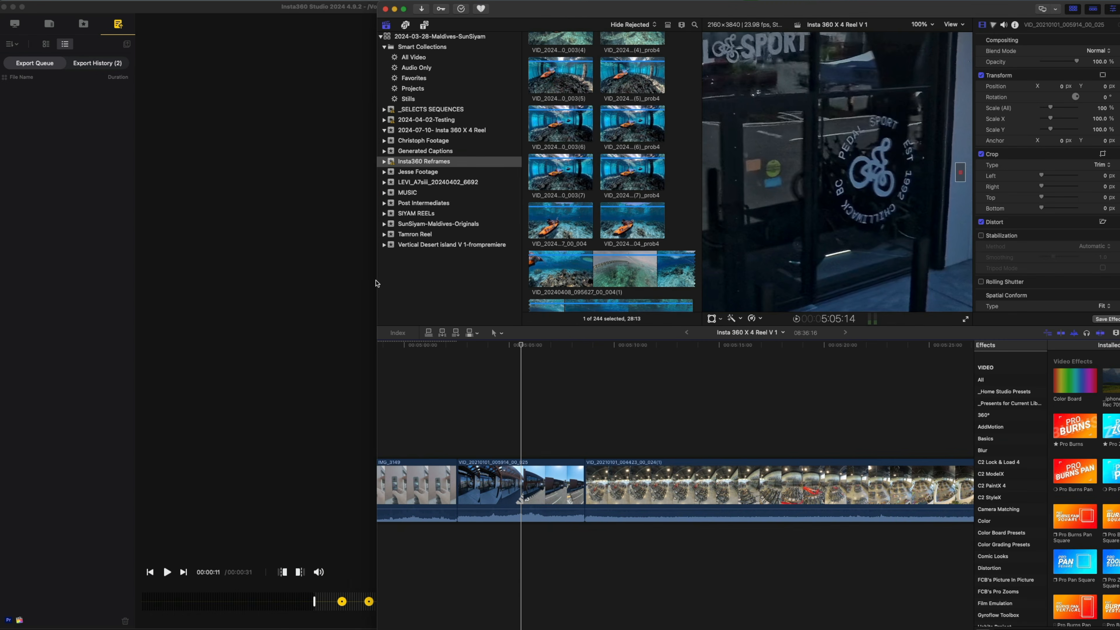
left_click(379, 283)
left_click_drag(365, 281, 28, 299)
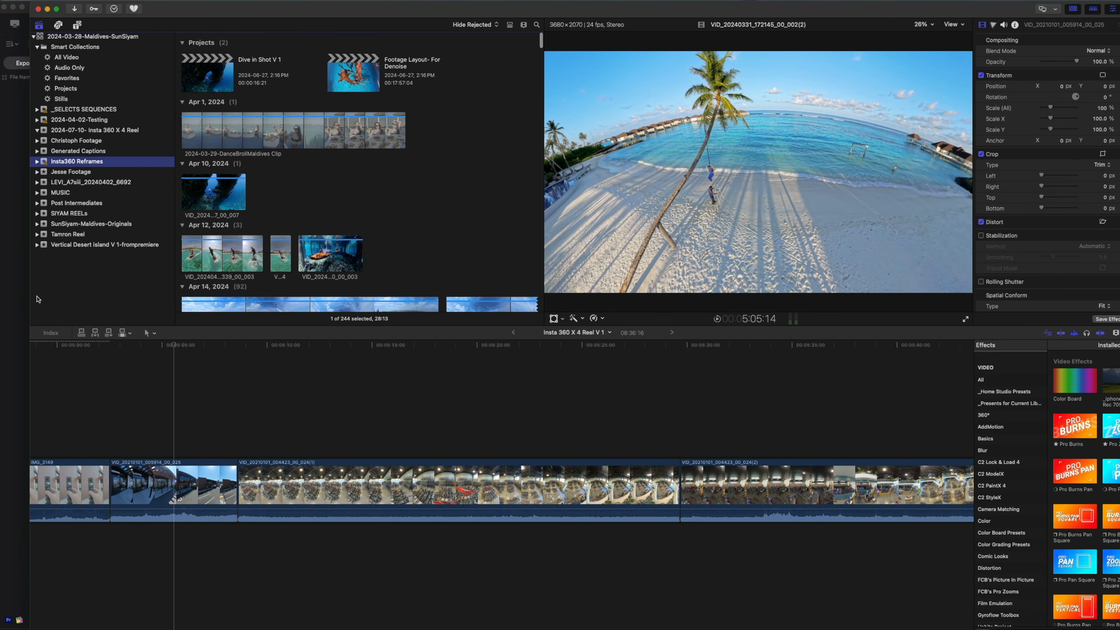
left_click(78, 109)
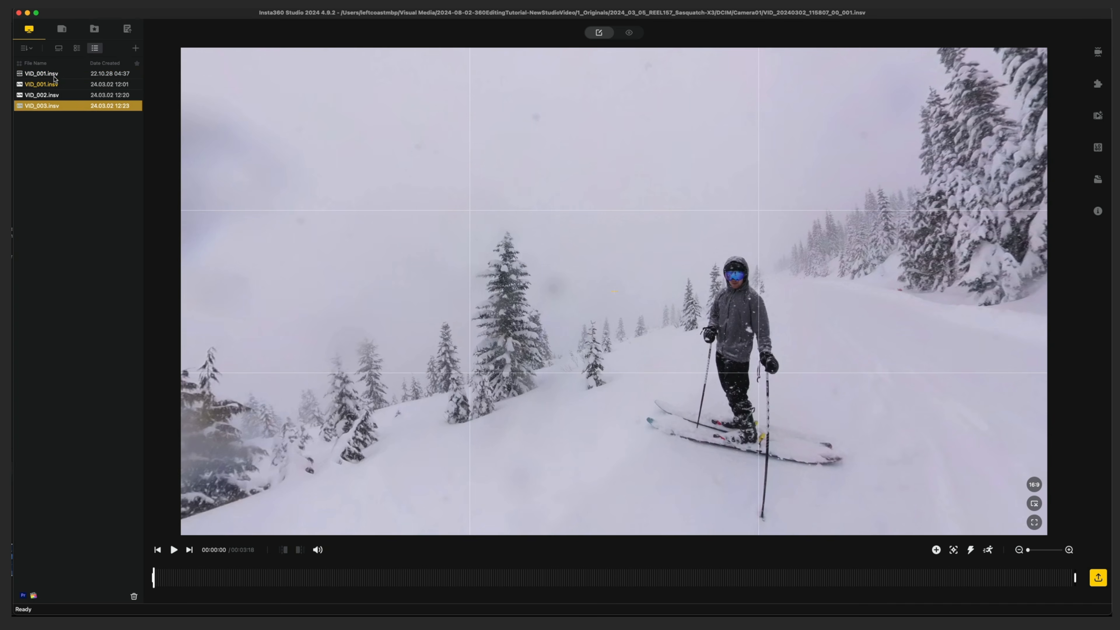
Return to Insta360 Studio, select all four clips as thumbnails and open their batch export as 360 video
left_click(54, 75)
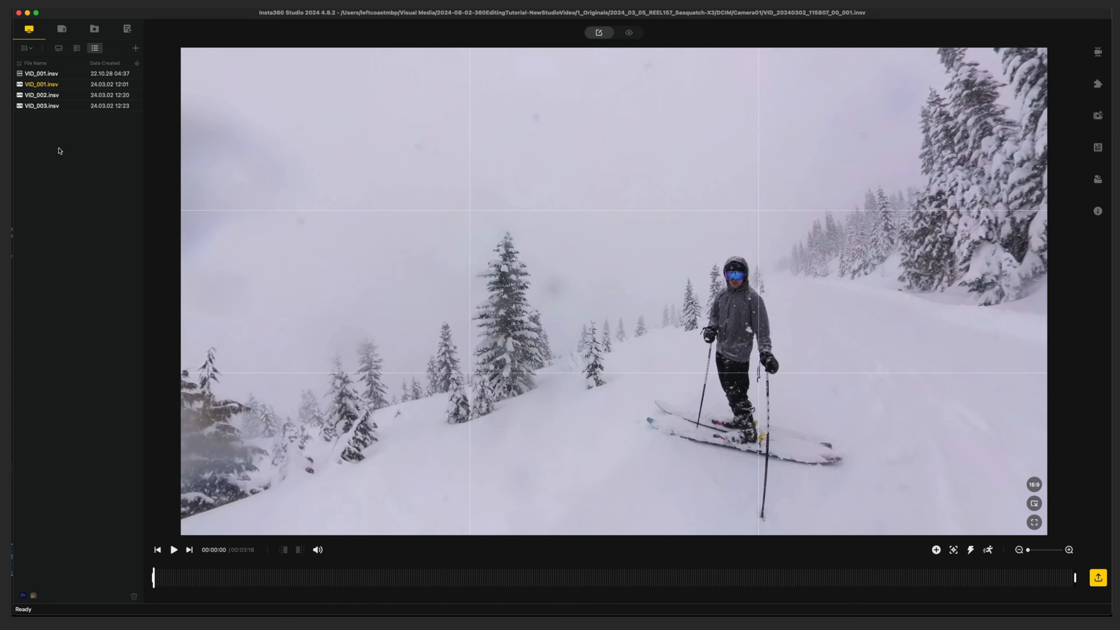
left_click(77, 47)
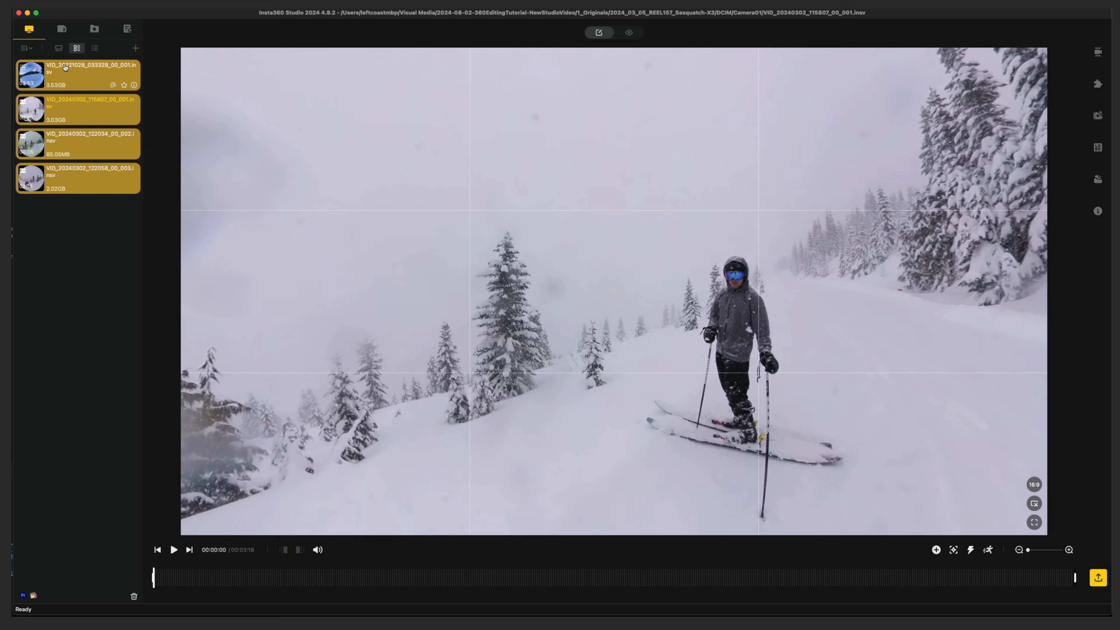
left_click(1103, 581)
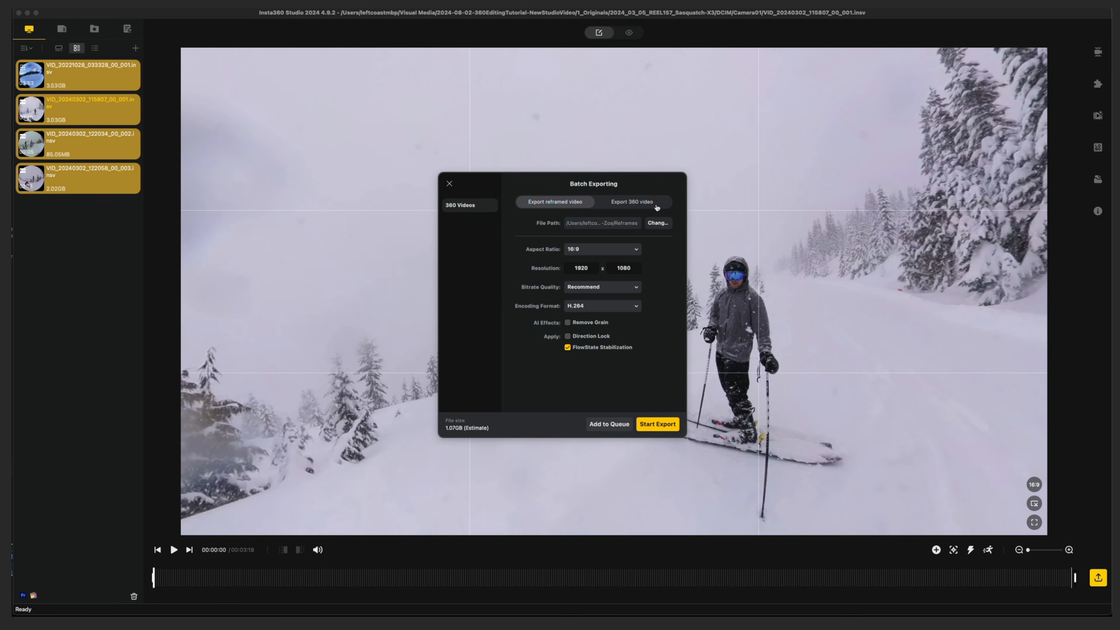
left_click(630, 203)
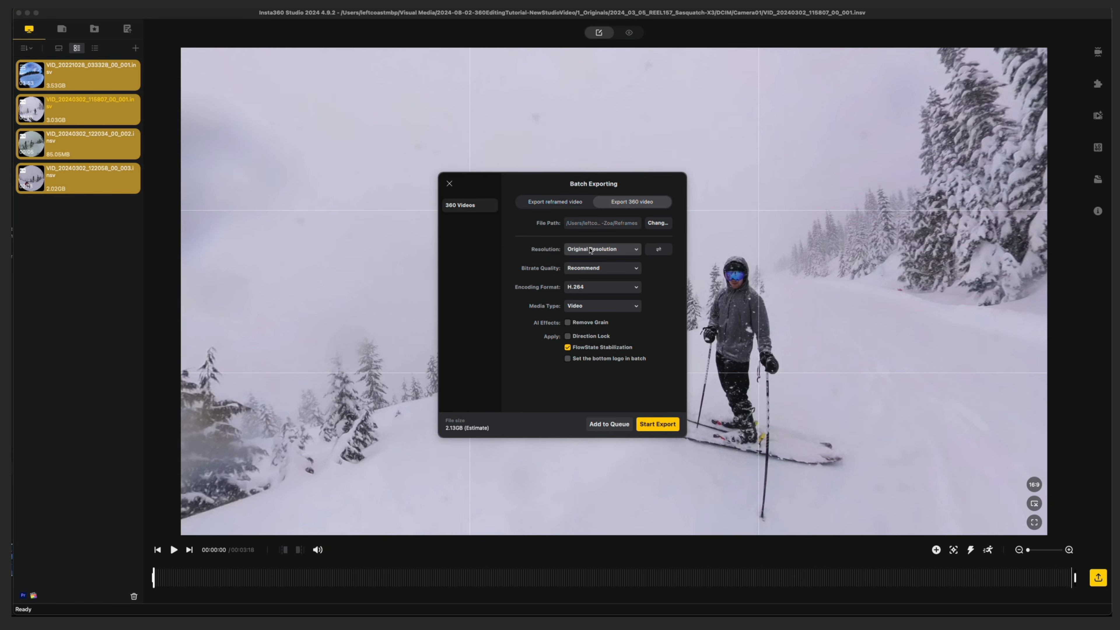
Keep the original resolution and set the batch export to Custom bitrate quality, H.265 encoding and 200 Mbps
left_click(599, 250)
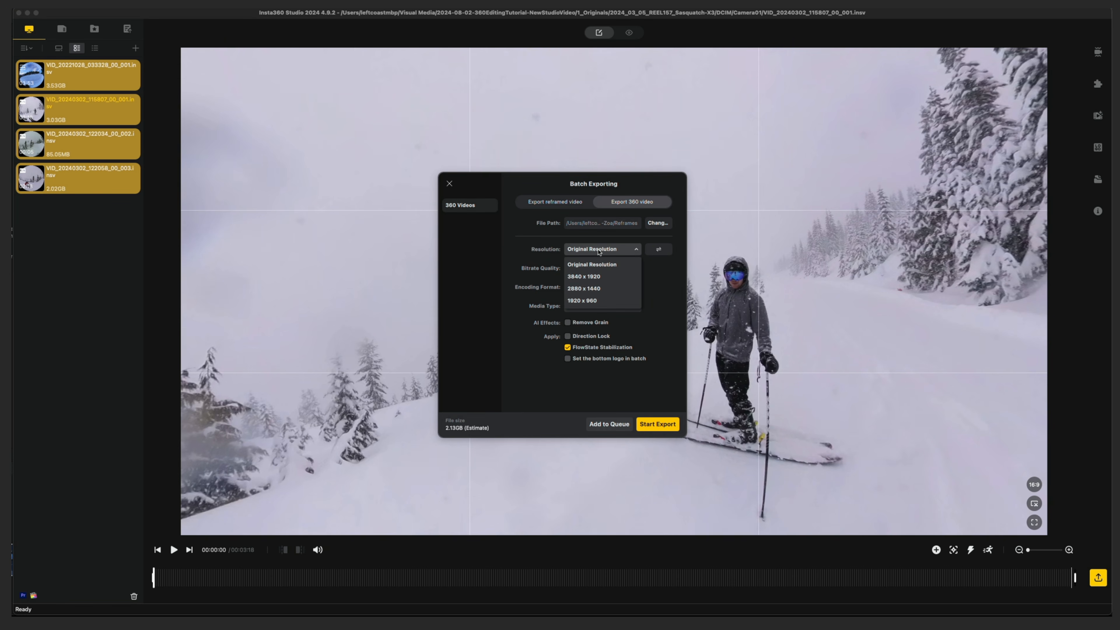
left_click(599, 251)
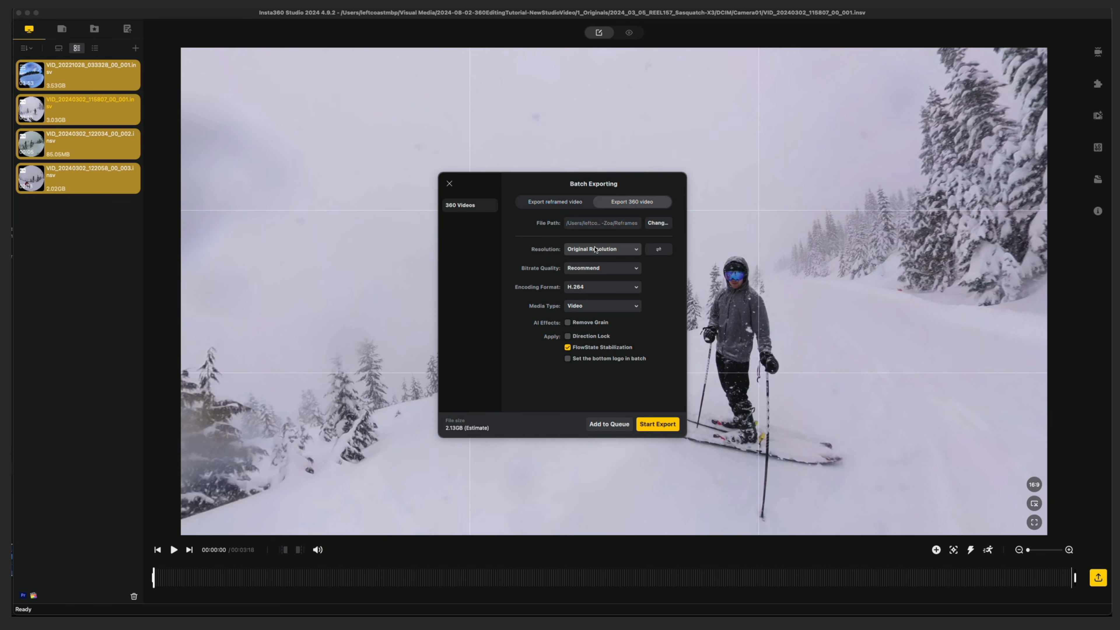
left_click(619, 271)
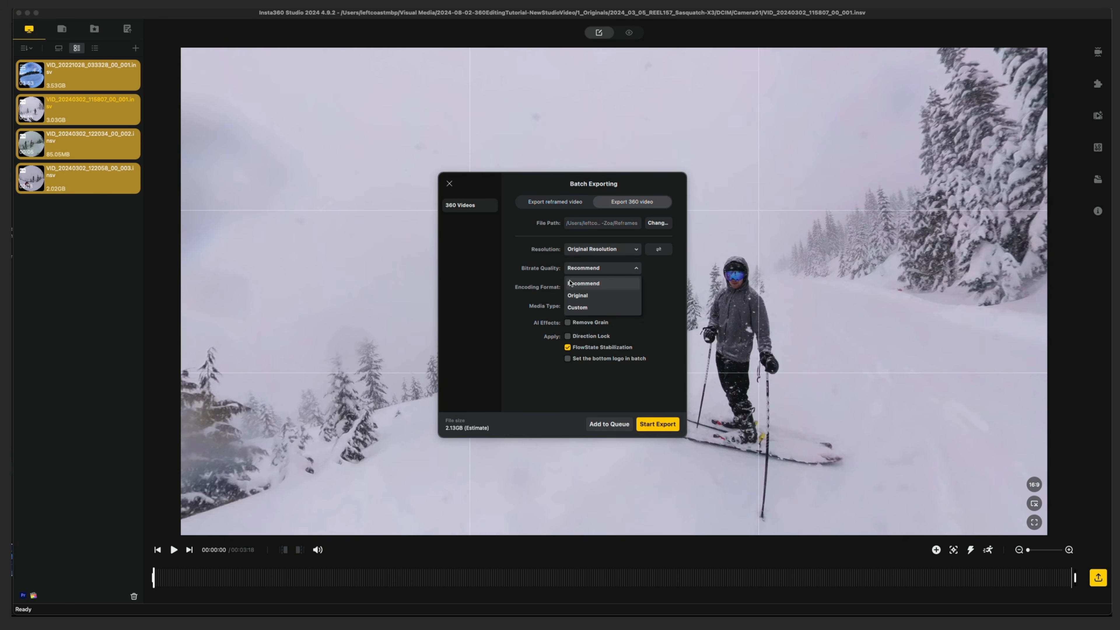
left_click(578, 307)
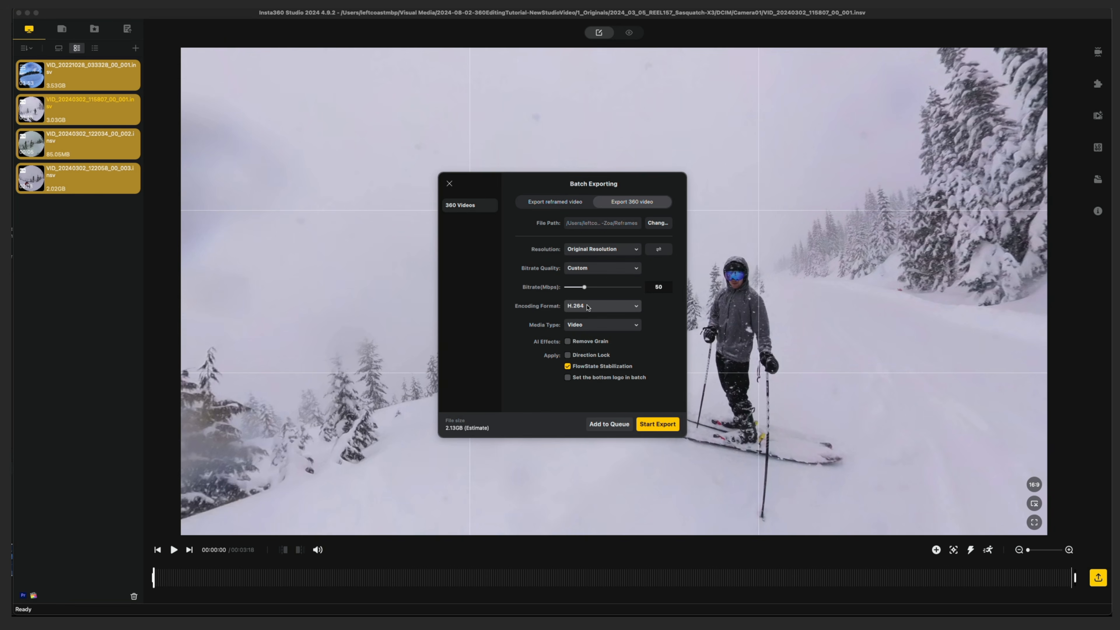
left_click(581, 308)
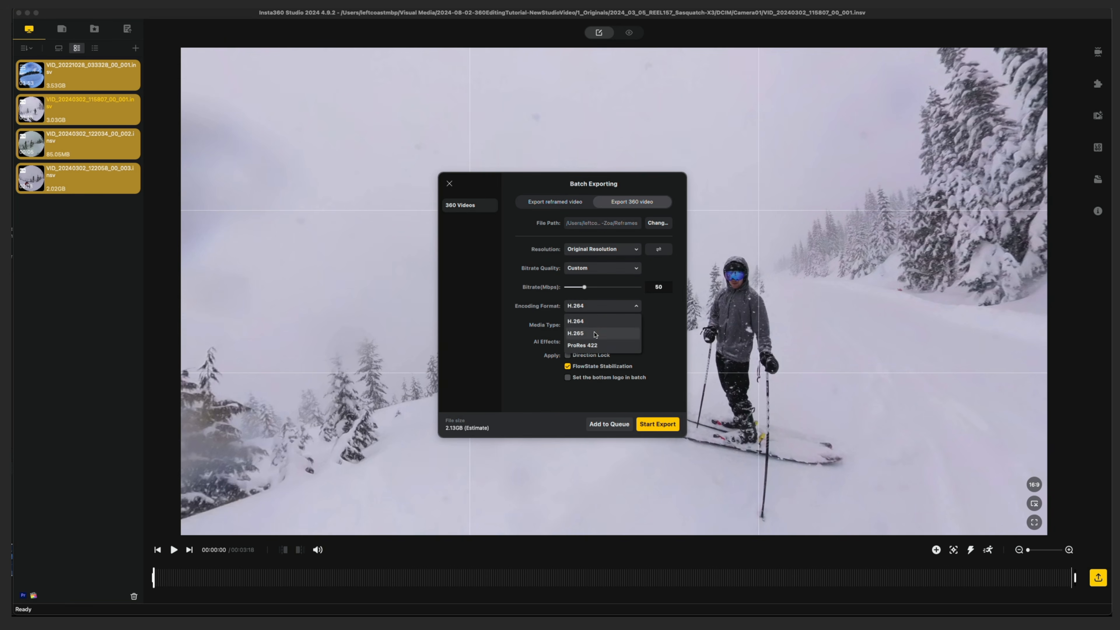
left_click(576, 333)
left_click_drag(585, 287, 651, 288)
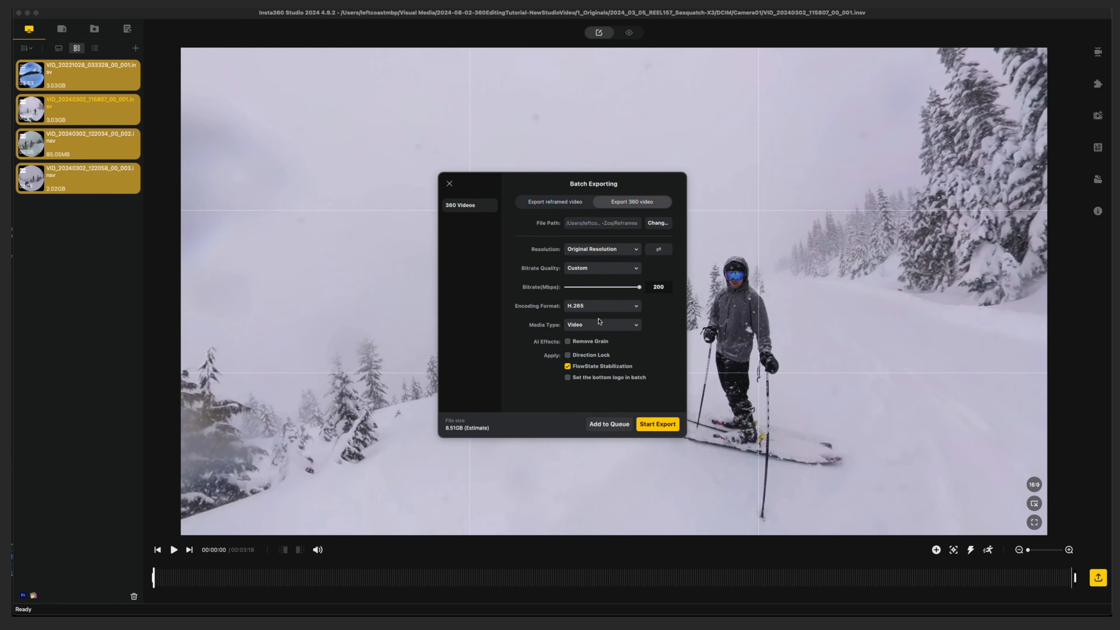
Try H.264 as the encoding format, and switch back to H.265
left_click(599, 309)
left_click(590, 322)
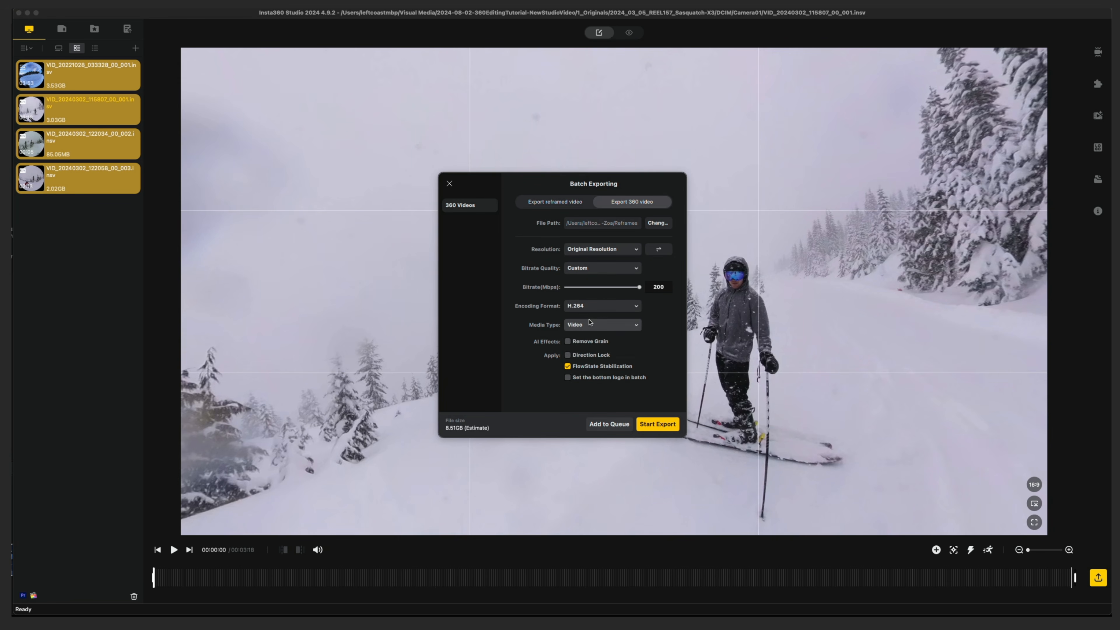
left_click(618, 309)
left_click(615, 332)
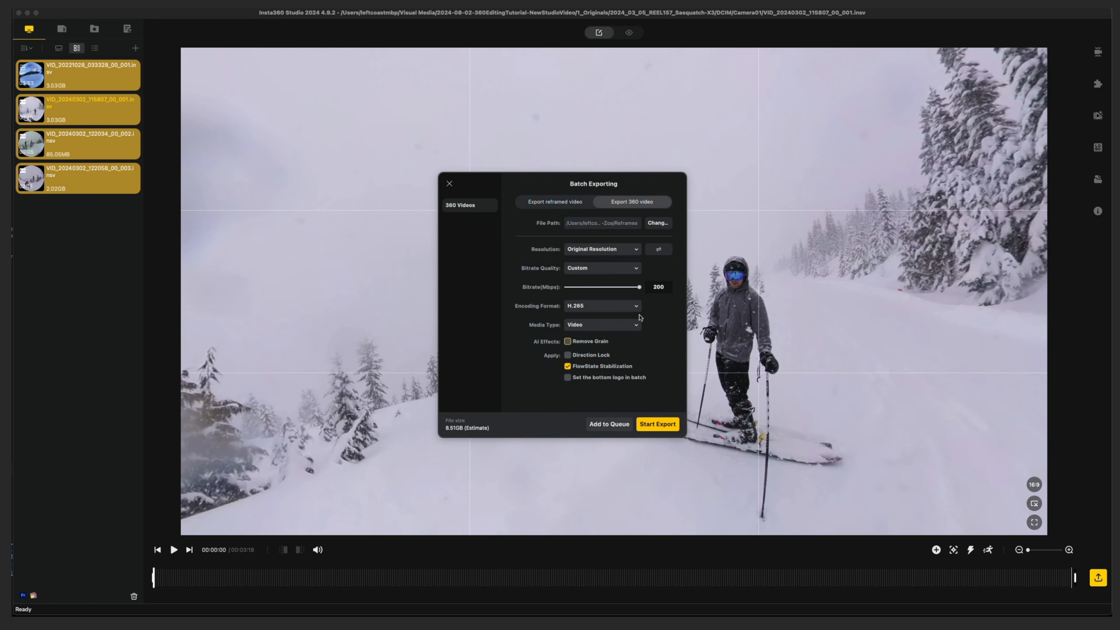
Change the export destination to the Flattened360 folder and start the batch export
left_click(658, 223)
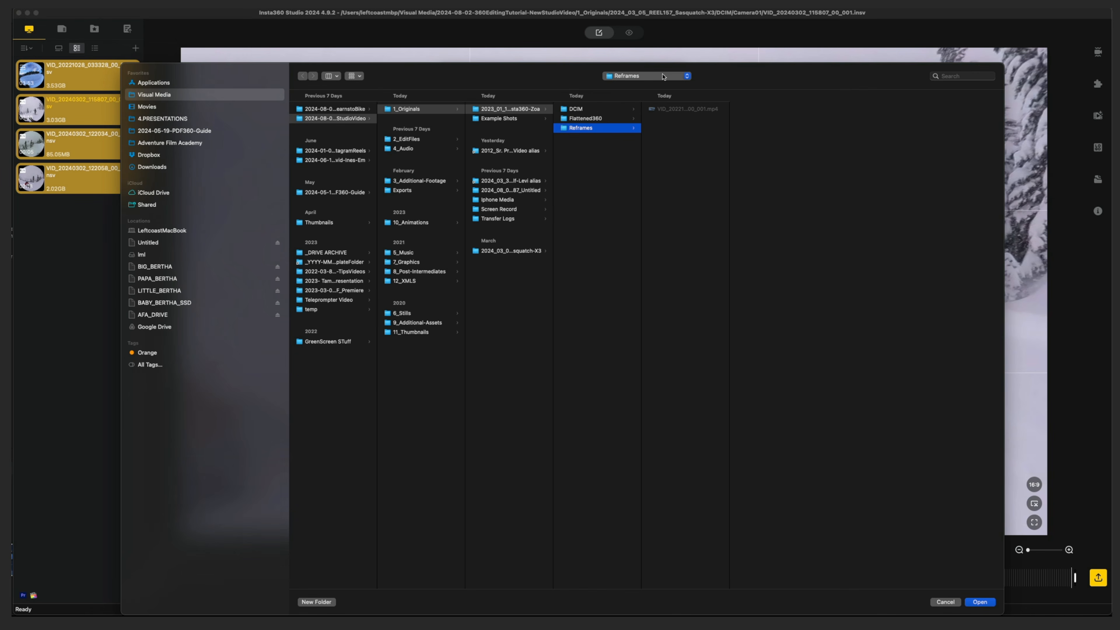
left_click(594, 119)
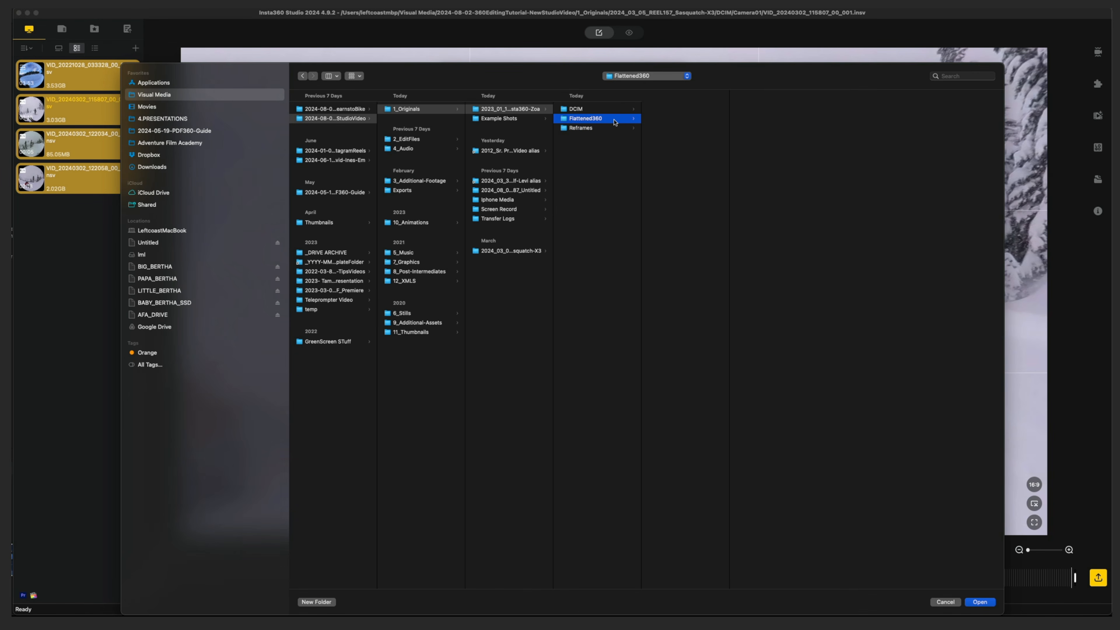
key("Return")
left_click(657, 424)
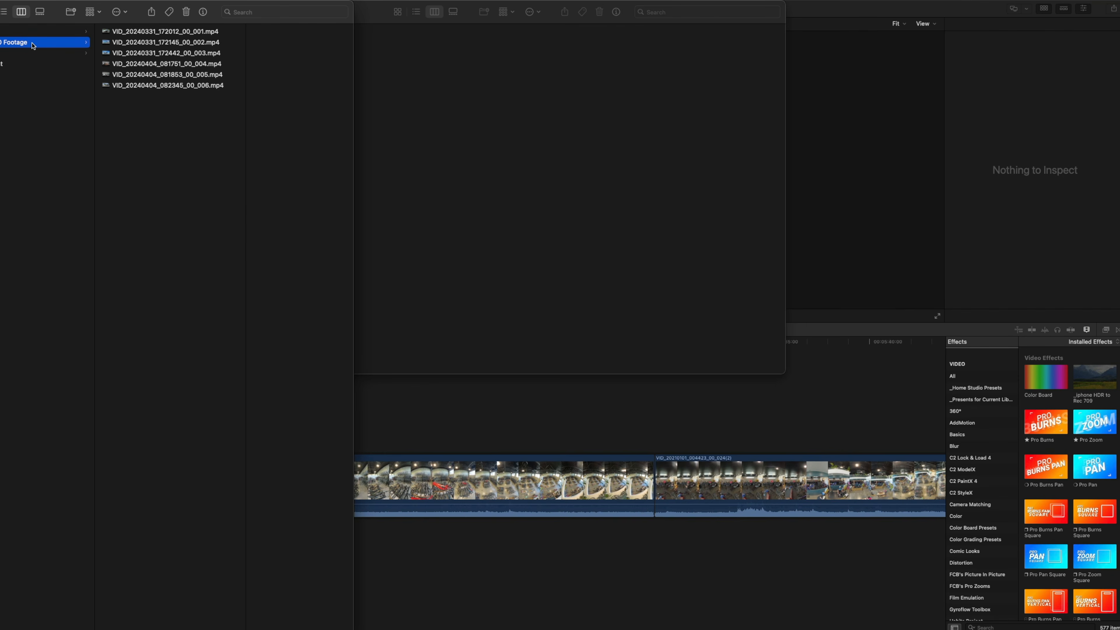
left_click_drag(174, 116, 105, 143)
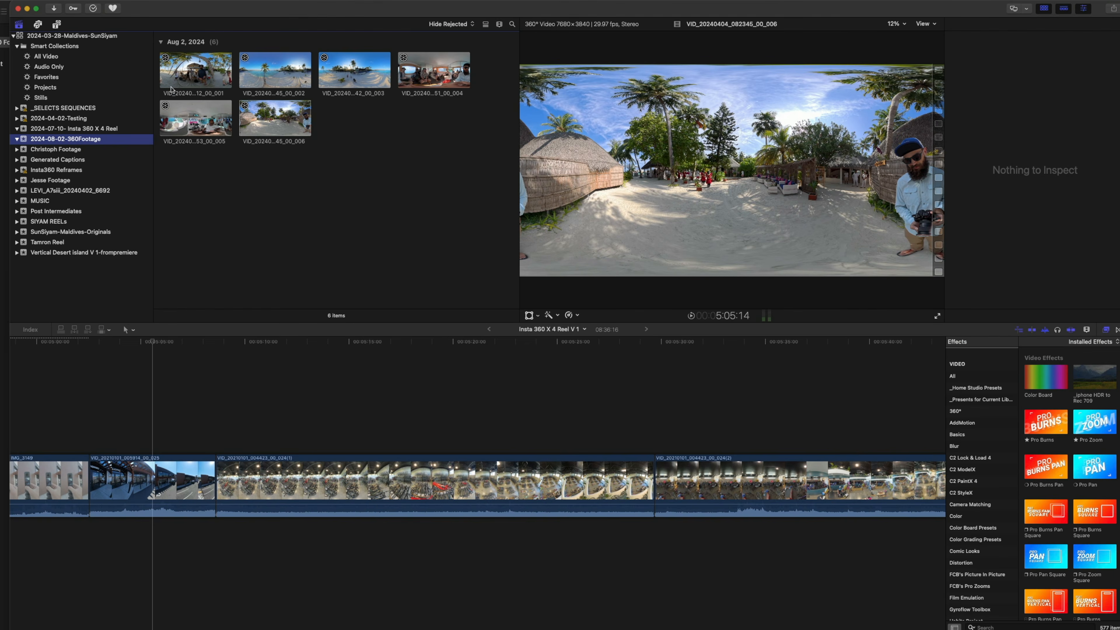
left_click(165, 67)
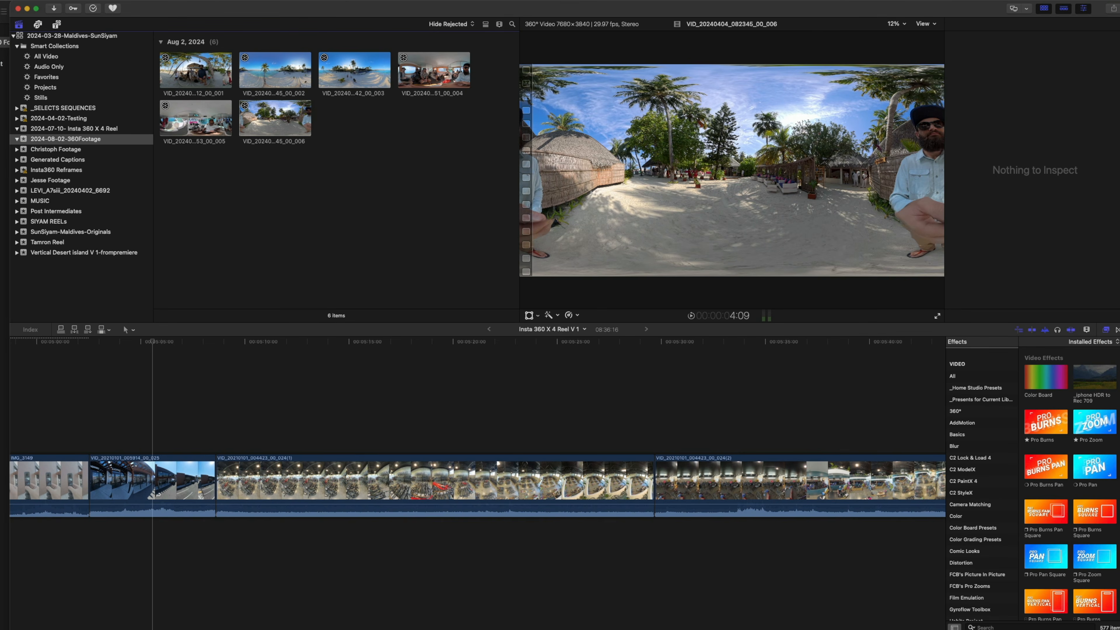
Start a new project in this event with 4K video format, 4096x2048 resolution and a 30p frame rate
key("super+n")
left_click(548, 309)
left_click(547, 311)
left_click(546, 287)
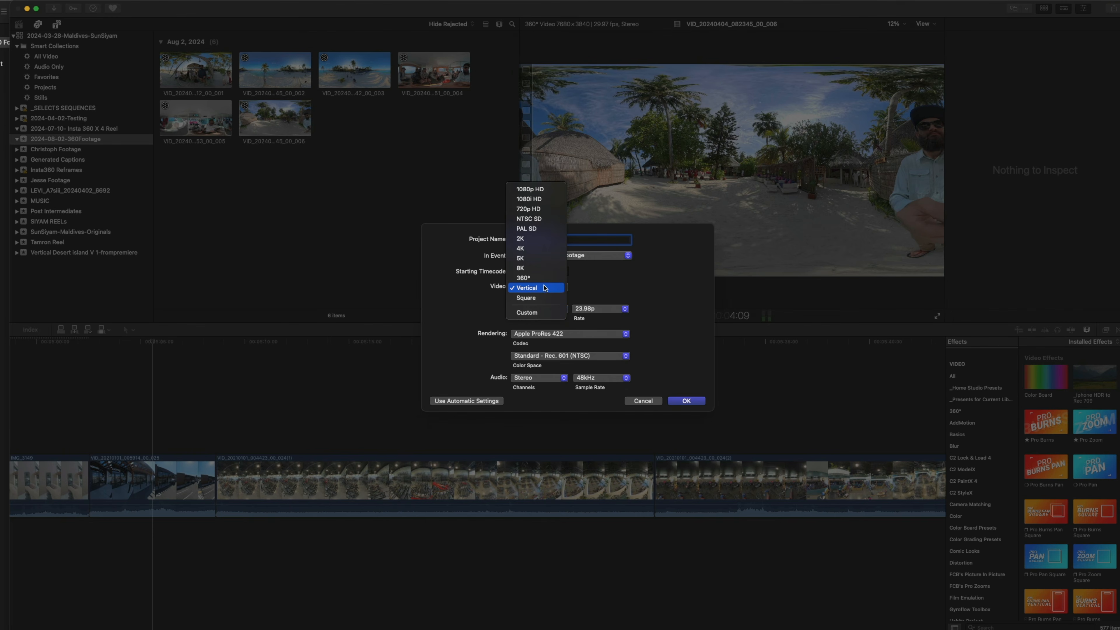
left_click(545, 248)
left_click(546, 310)
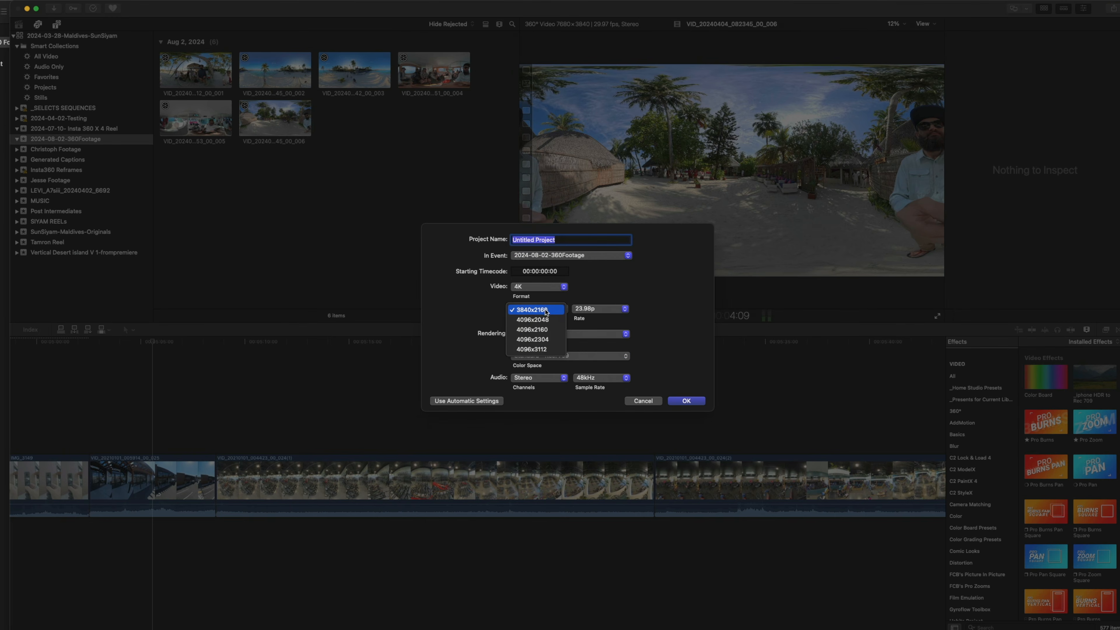
left_click(547, 319)
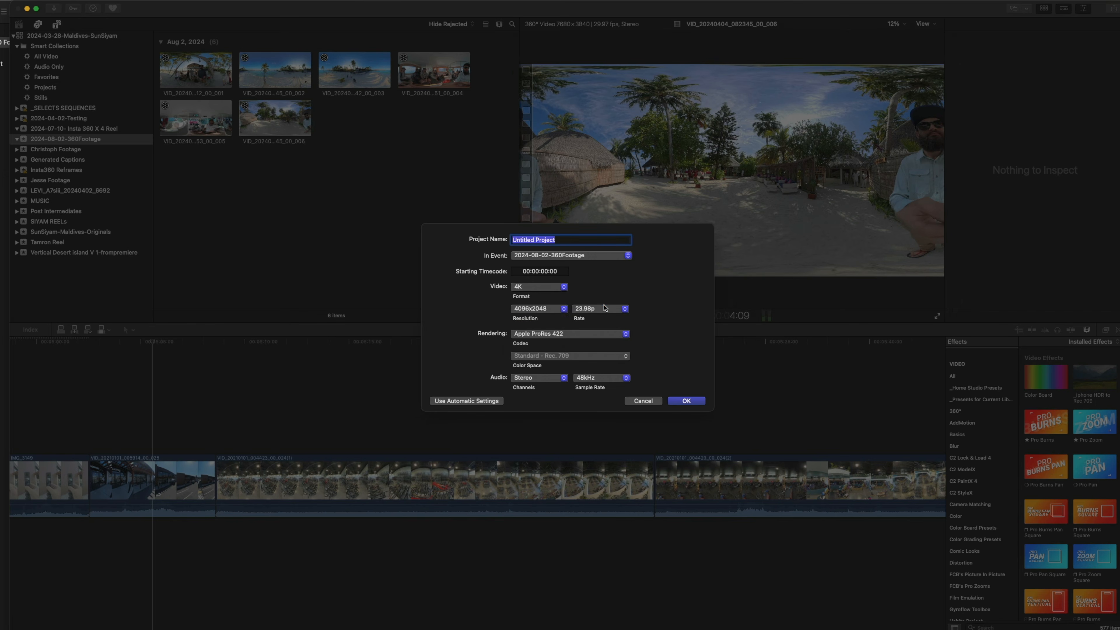
left_click(602, 309)
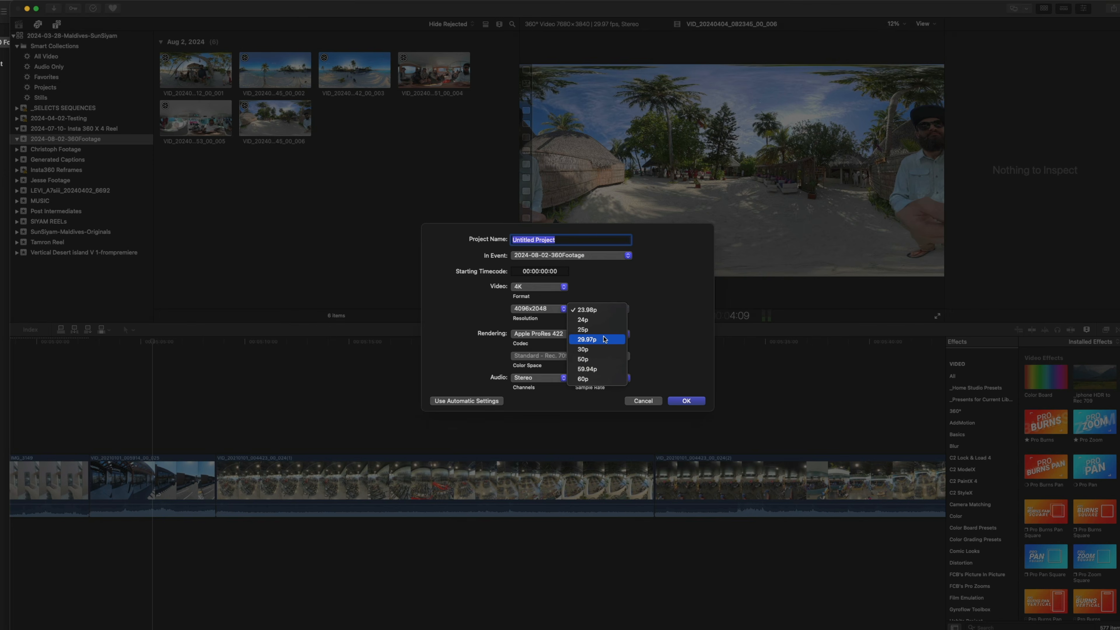
left_click(603, 349)
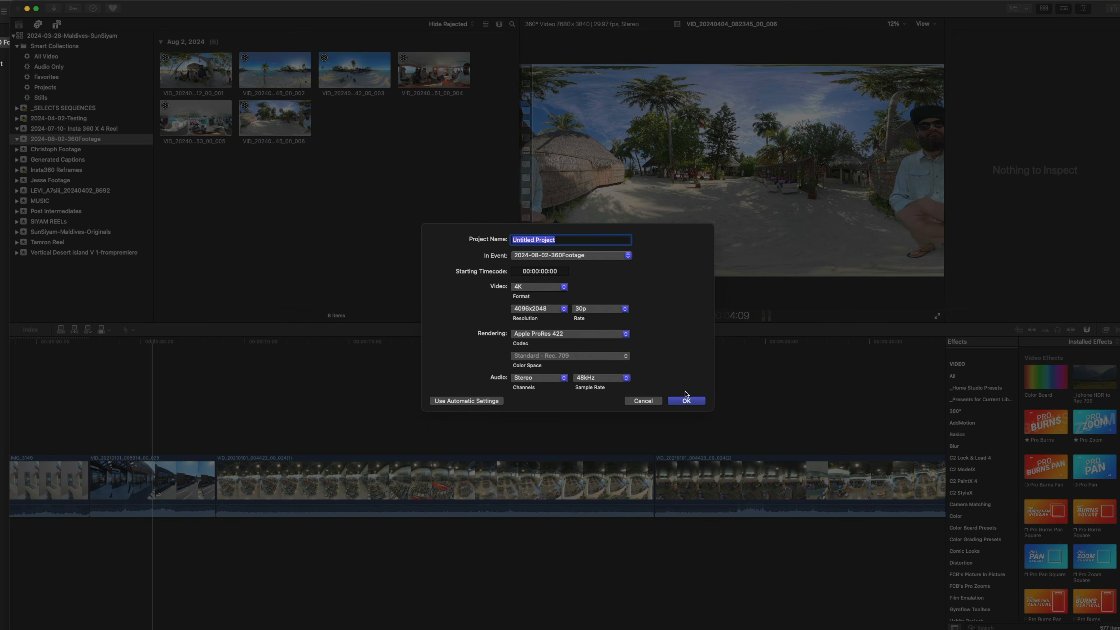
Name the project "Reframing 360 Selects V 1" and create it
double_click(570, 239)
triple_click(570, 239)
type("Reframing 360 Selects V 1")
key("Return")
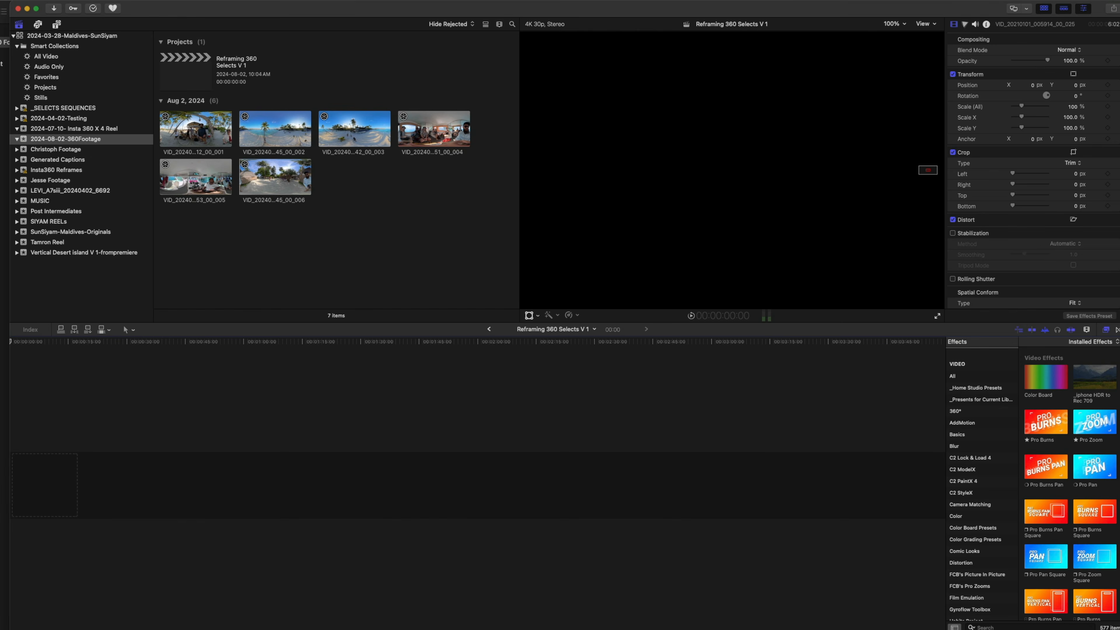
Add all six 360 clips from the browser to the empty timeline and enlarge the timeline scale
left_click(204, 126)
left_click(288, 178, "shift")
left_click_drag(289, 178, 88, 444)
left_click(53, 446)
key("super+equal")
key("super+equal")
key("super+equal")
scroll(52, 447, "left", 10)
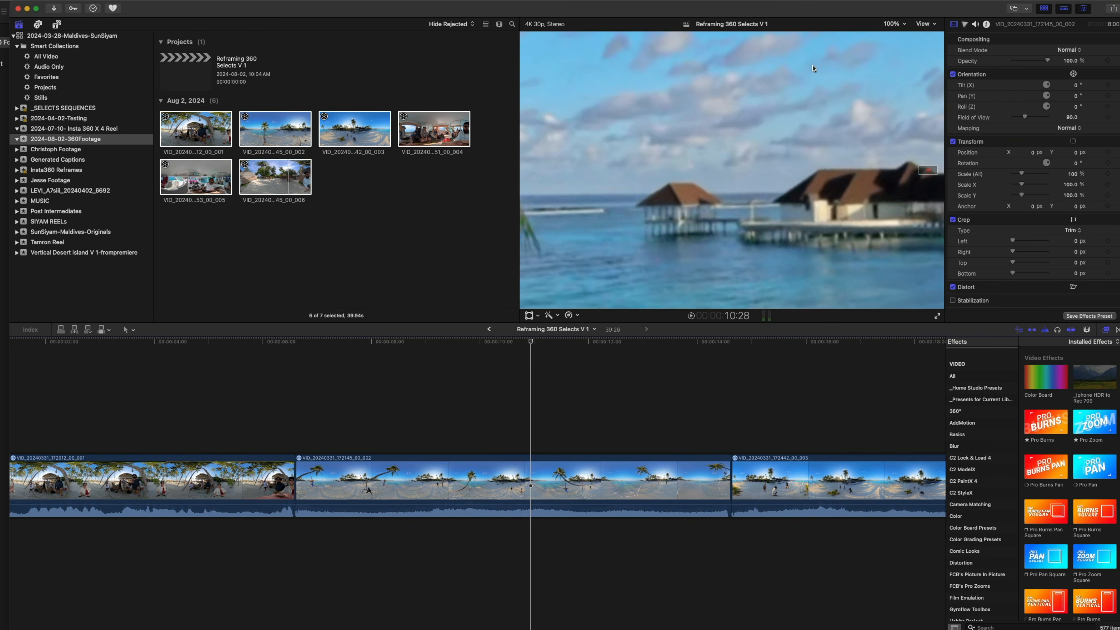
Scale the preview to fit, and enlarge the viewer area in both height and width
left_click(893, 24)
left_click(898, 35)
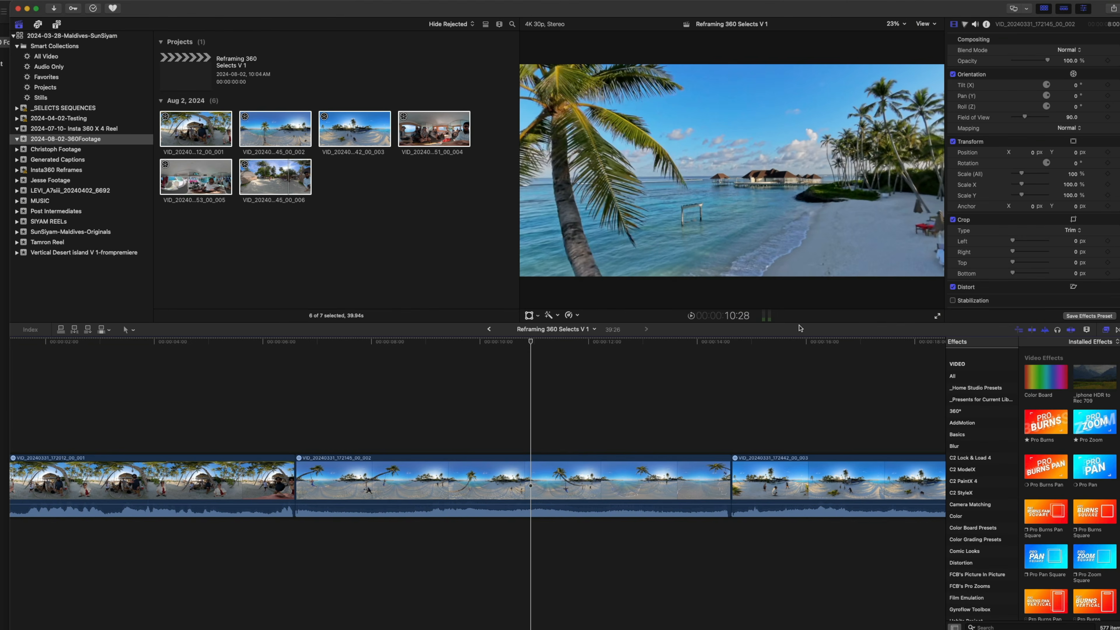
left_click_drag(799, 326, 788, 476)
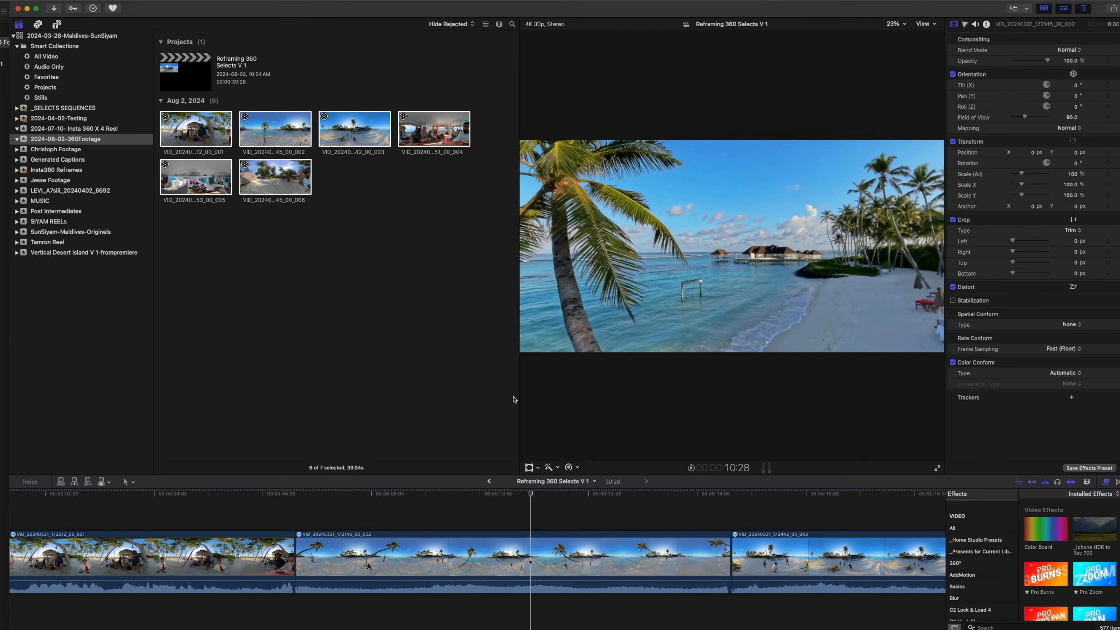
left_click_drag(519, 400, 204, 381)
Reorient the second timeline clip to -12° tilt and 112° pan so the aerial hoop performer is centred, and finish the orientation adjustment
left_click(202, 496)
left_click_drag(447, 506, 361, 505)
left_click(371, 544)
left_click(267, 468)
left_click(267, 468)
left_click(229, 469)
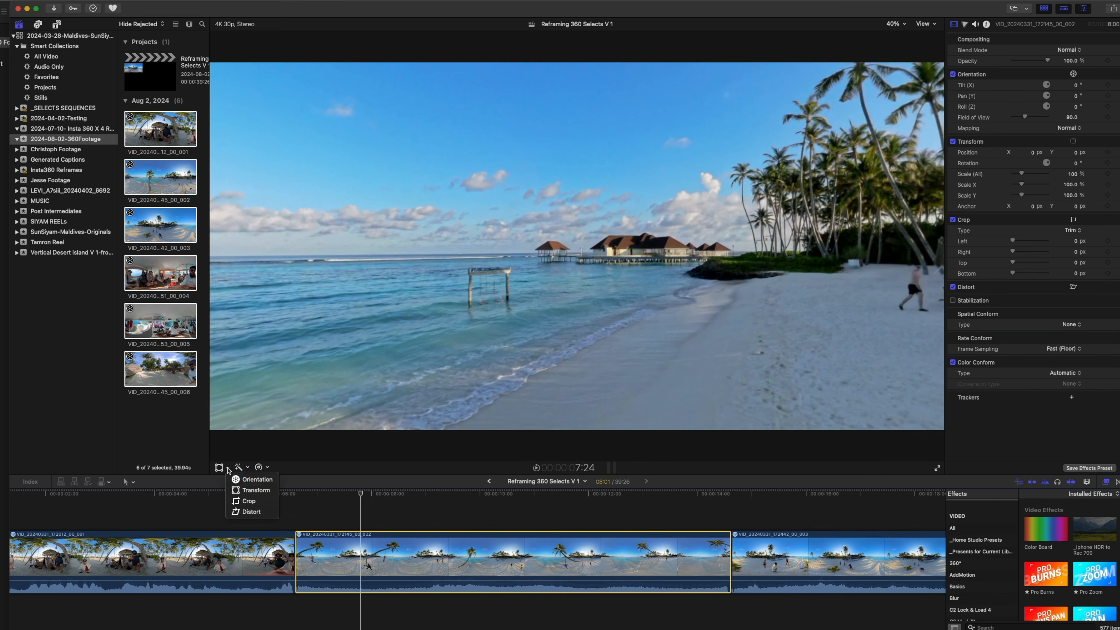
left_click(264, 484)
left_click_drag(409, 347, 516, 342)
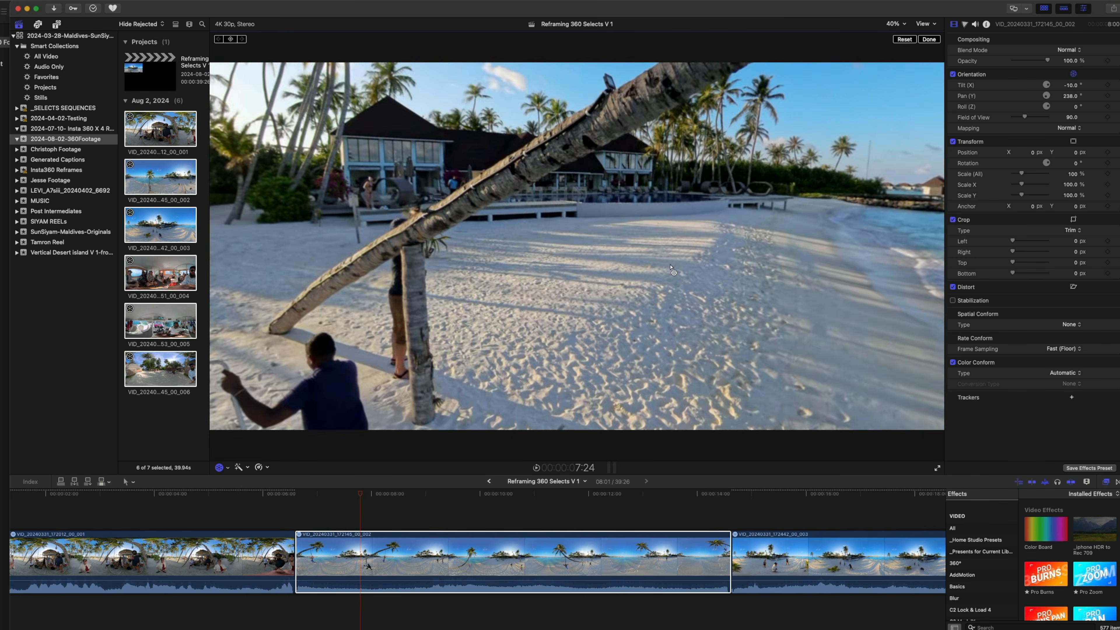
left_click_drag(671, 269, 785, 258)
left_click(929, 40)
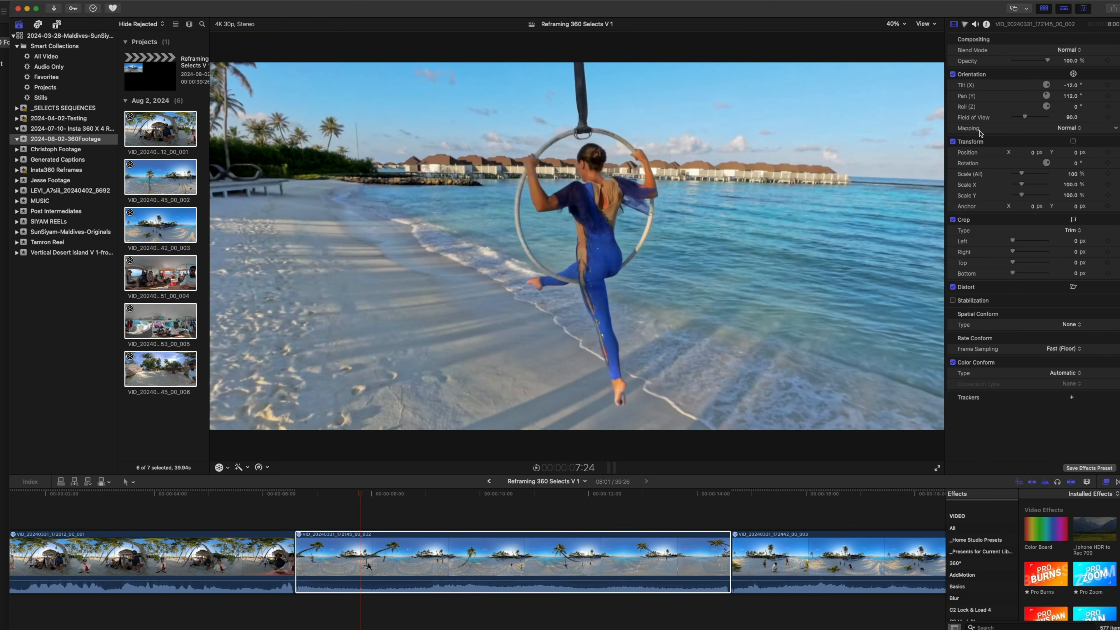
Try Tiny Planet mapping on the clip, return to Normal mapping and widen the field of view to 168
left_click(1069, 128)
left_click(1069, 141)
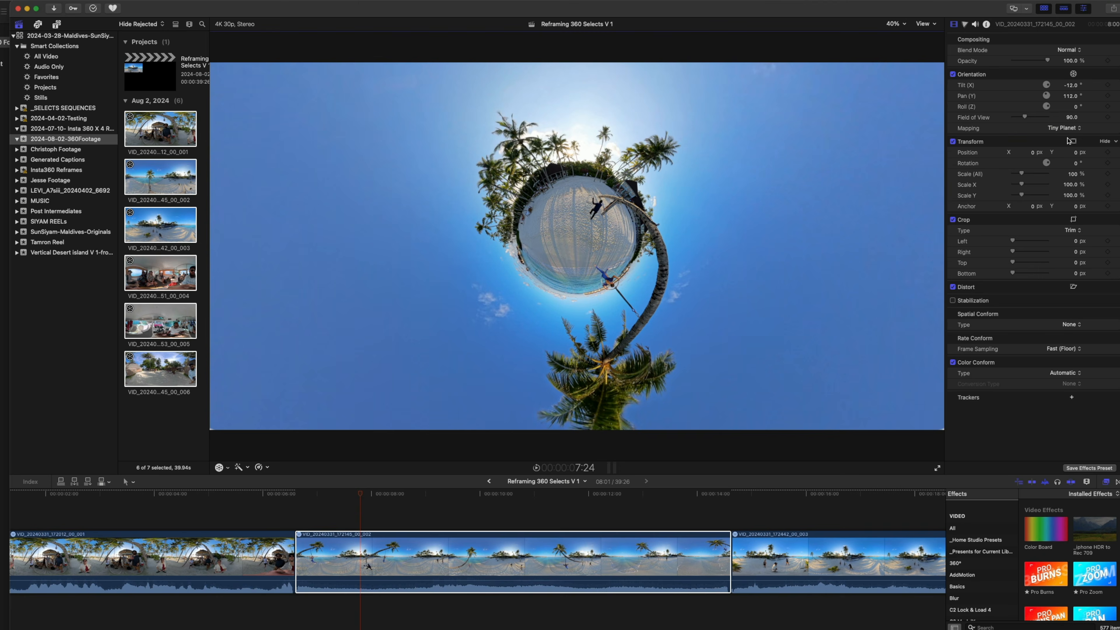
left_click(1069, 128)
left_click(1065, 117)
left_click_drag(1029, 117, 1050, 117)
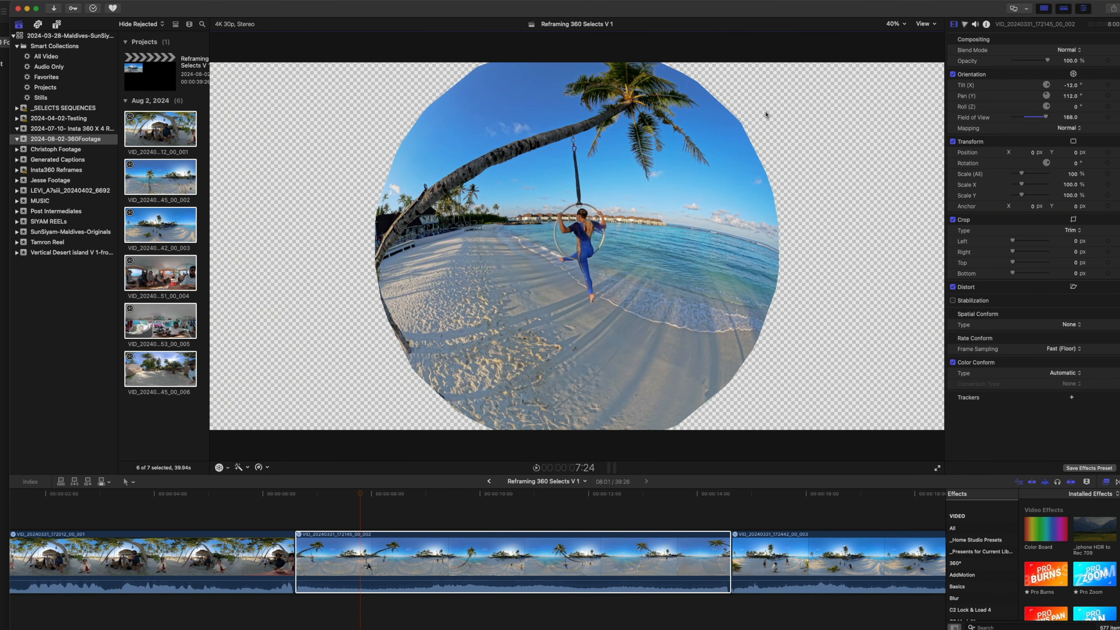
Set the clip to Tiny Planet mapping with a 147 field of view, and reorient it to 74° tilt and -109° pan
left_click(1069, 128)
left_click(1073, 139)
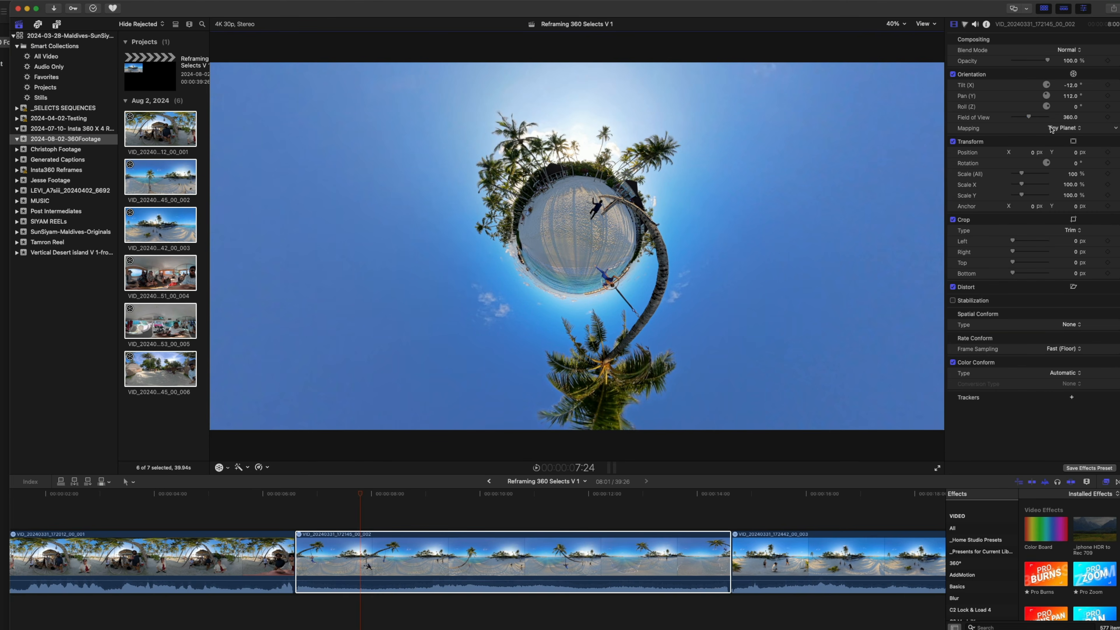
left_click_drag(1030, 120, 1019, 120)
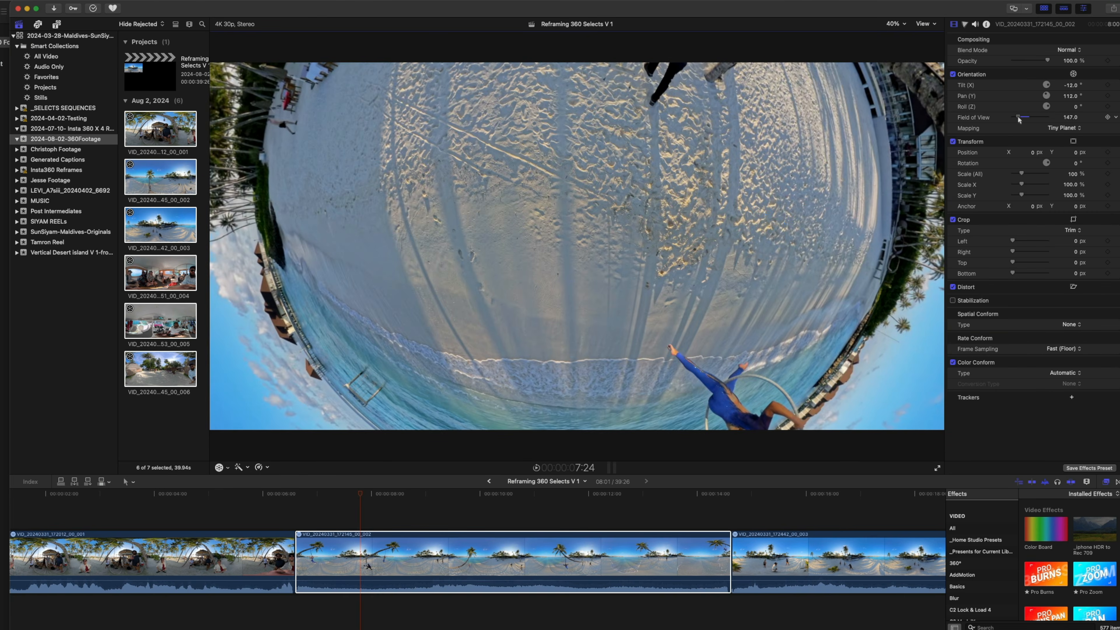
left_click(1074, 73)
left_click_drag(874, 226, 774, 268)
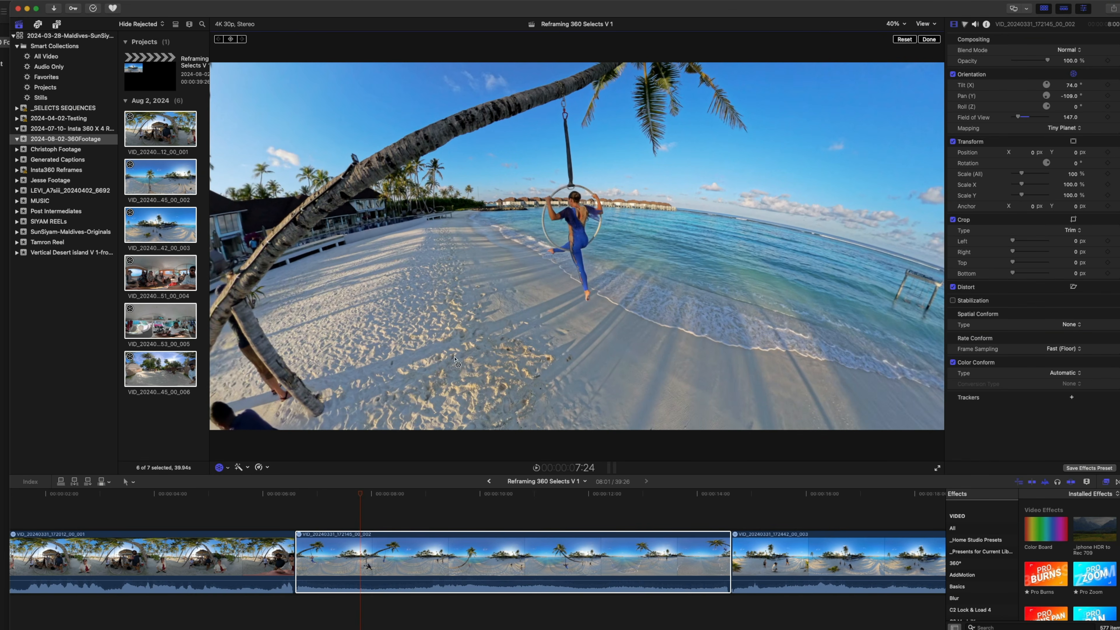
Add tilt, pan, roll and field of view keyframes at 7:23 and show the clip's video animation in the timeline
left_click(361, 495)
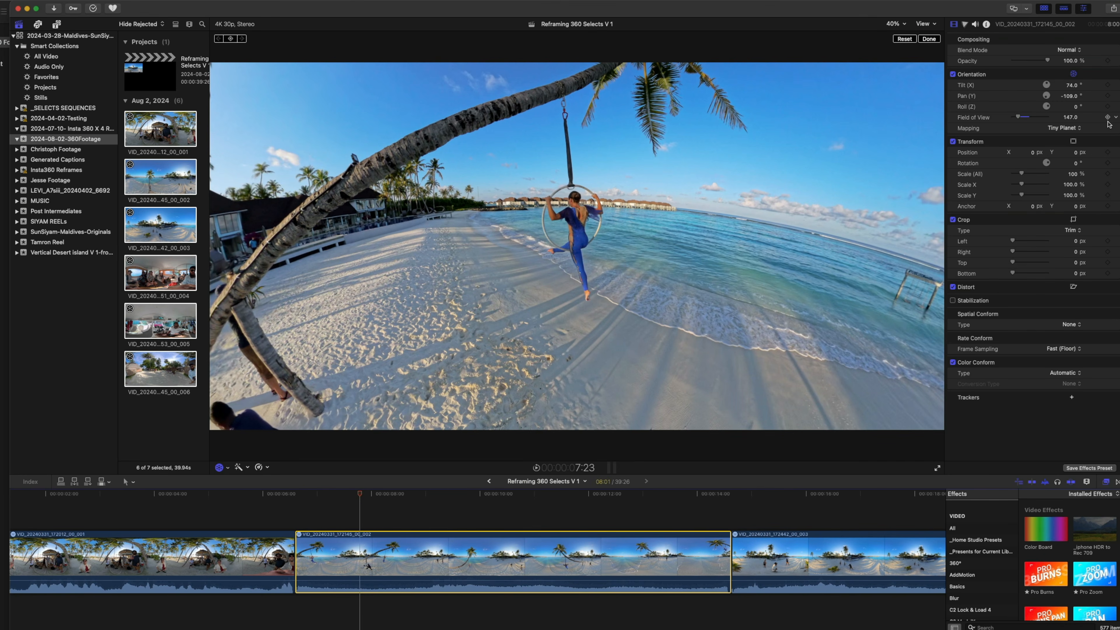
left_click(1109, 96)
right_click(364, 546)
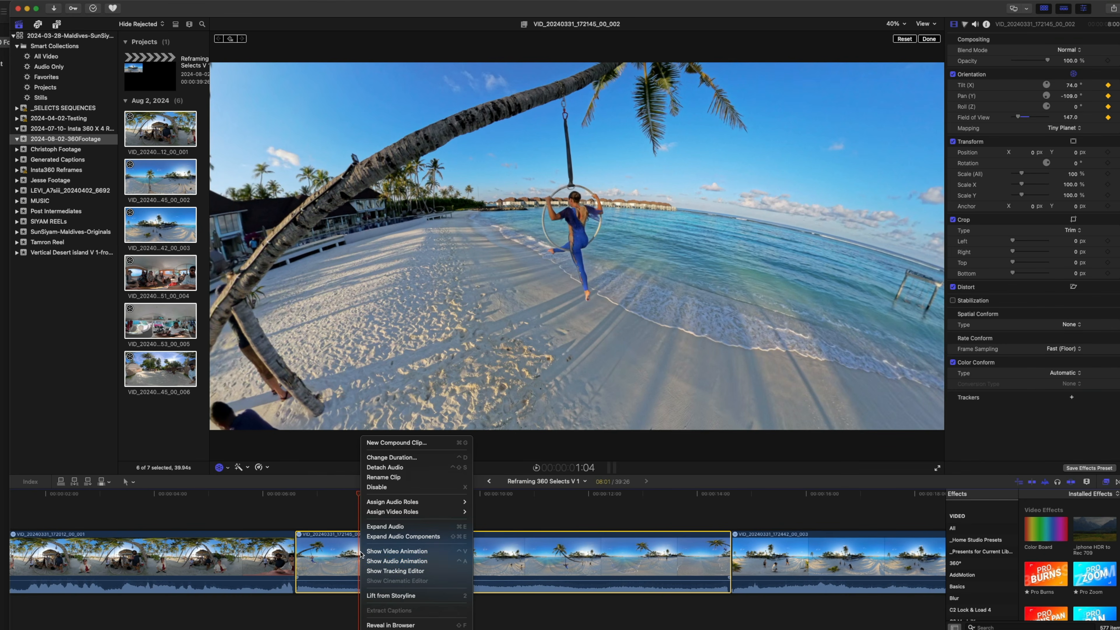
left_click(382, 551)
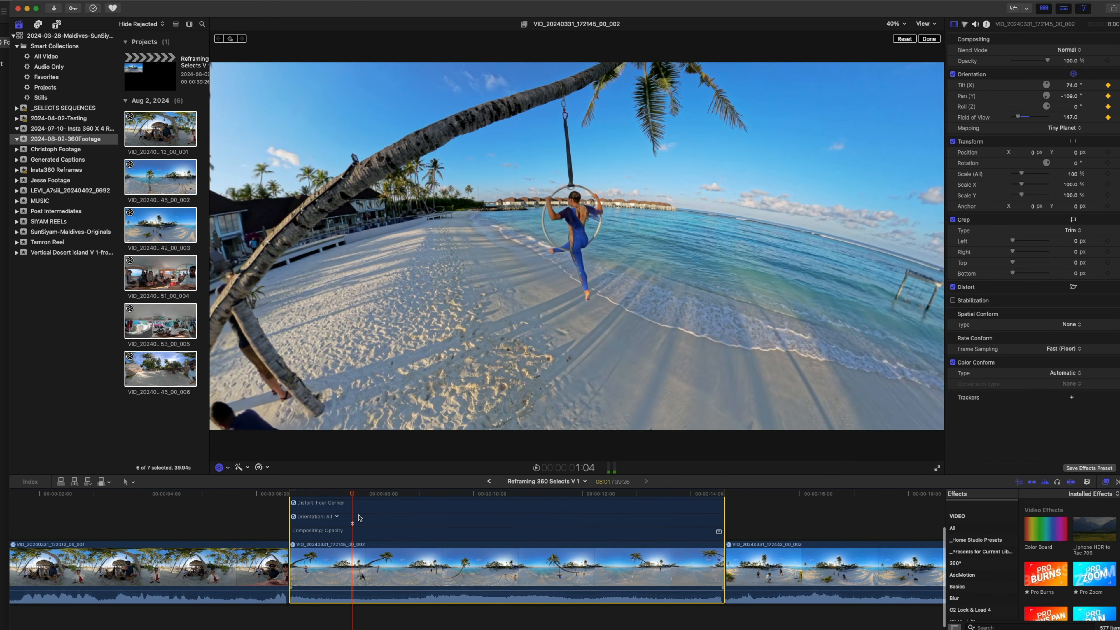
left_click(353, 496)
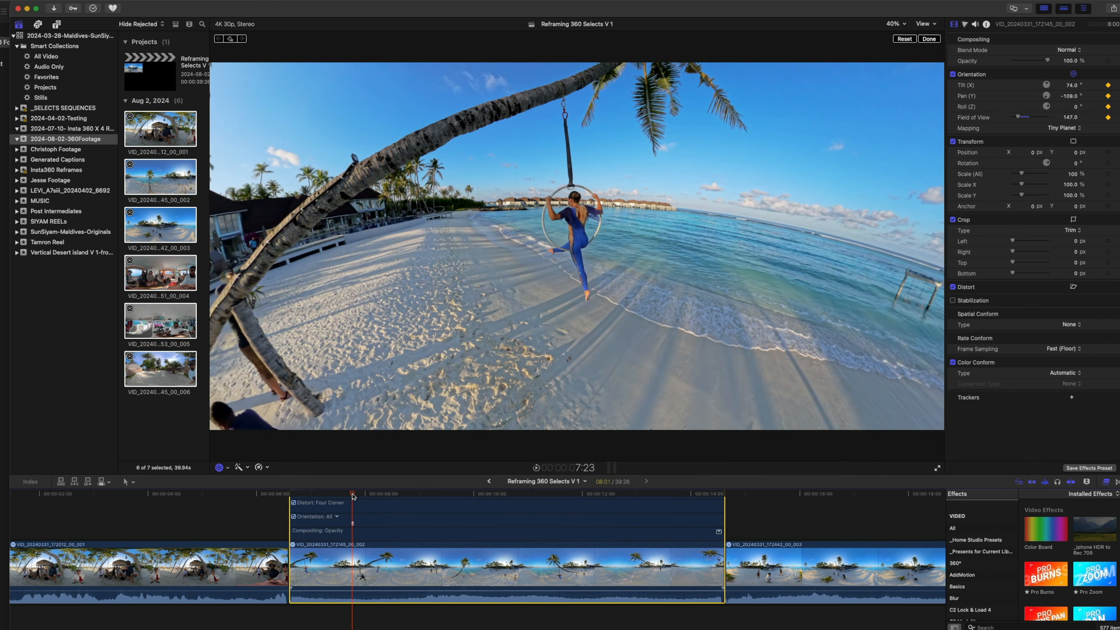
Play the clip forward to 8:08 and display the BlackGridTitle-safe-guide-16x9 custom overlay in the viewer
key("space")
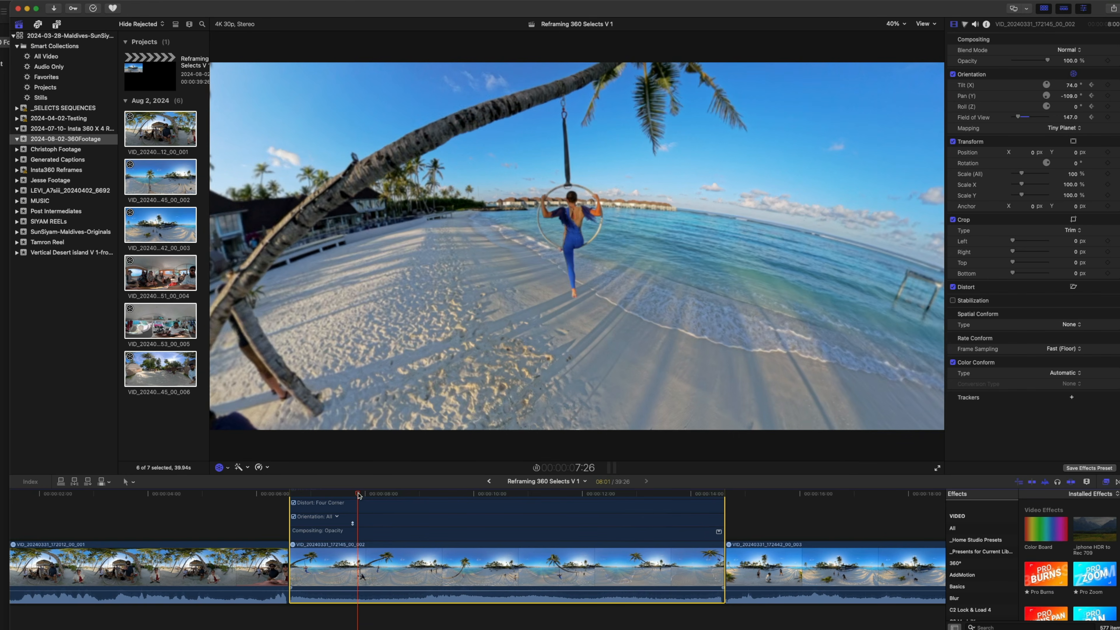
left_click(938, 26)
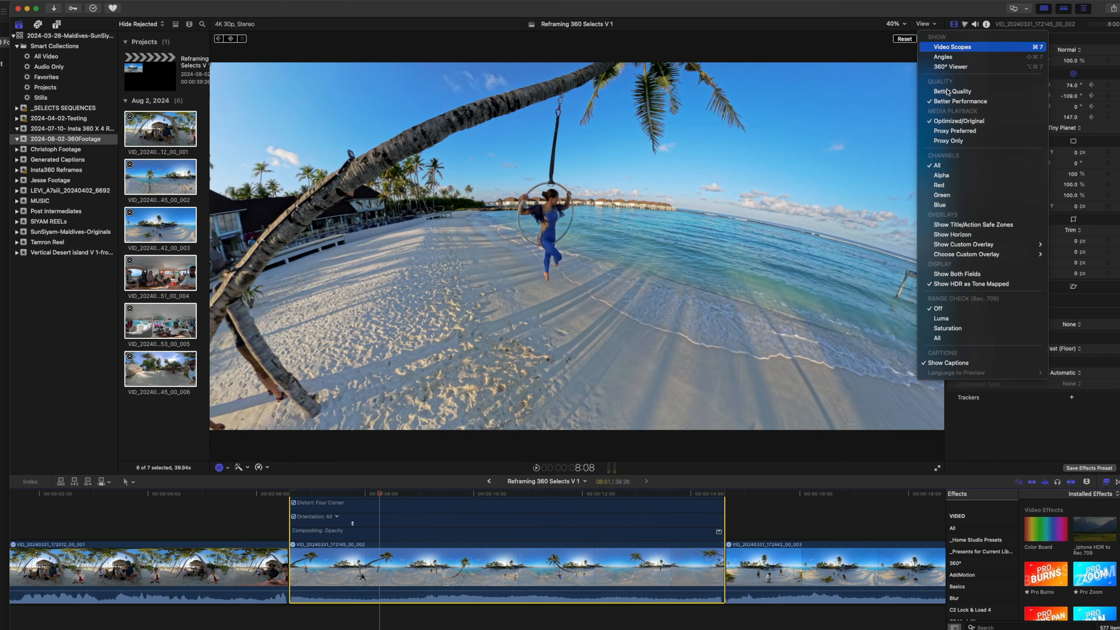
mouse_move(986, 247)
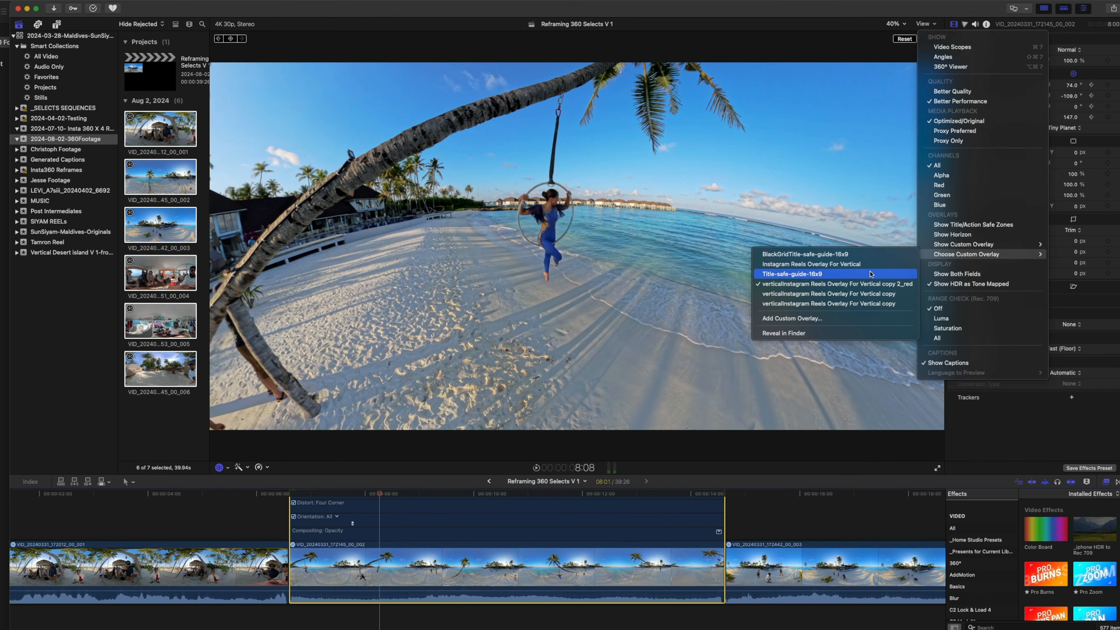
left_click(930, 255)
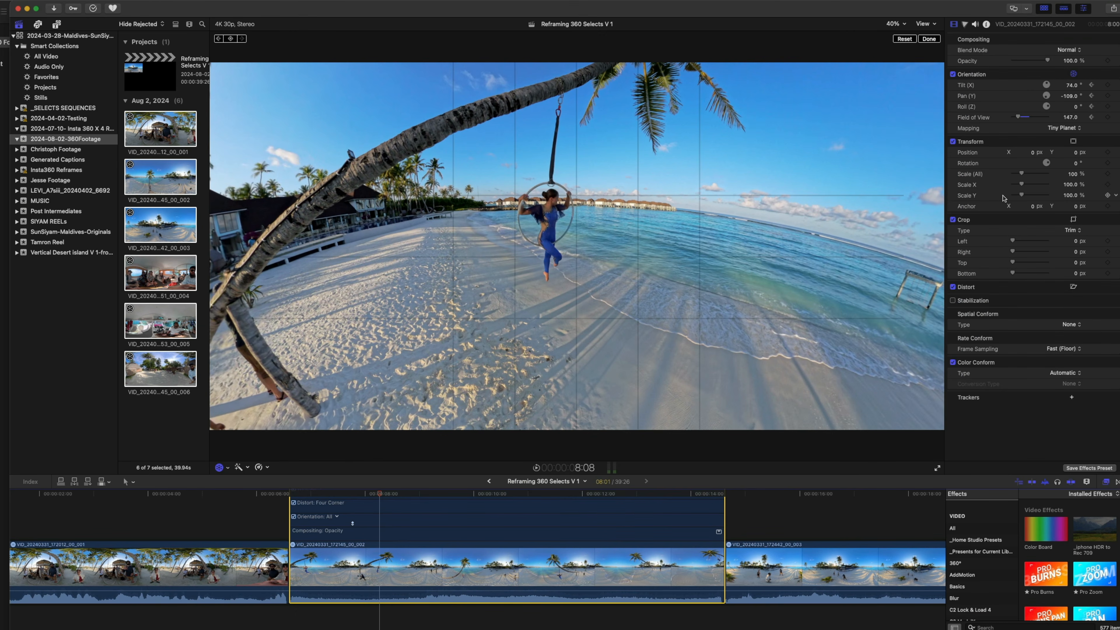
Keyframe the orientation at 8:08 with 79° tilt and -117° pan, and over a second further on with 50° tilt and -101° pan
left_click_drag(537, 259, 535, 239)
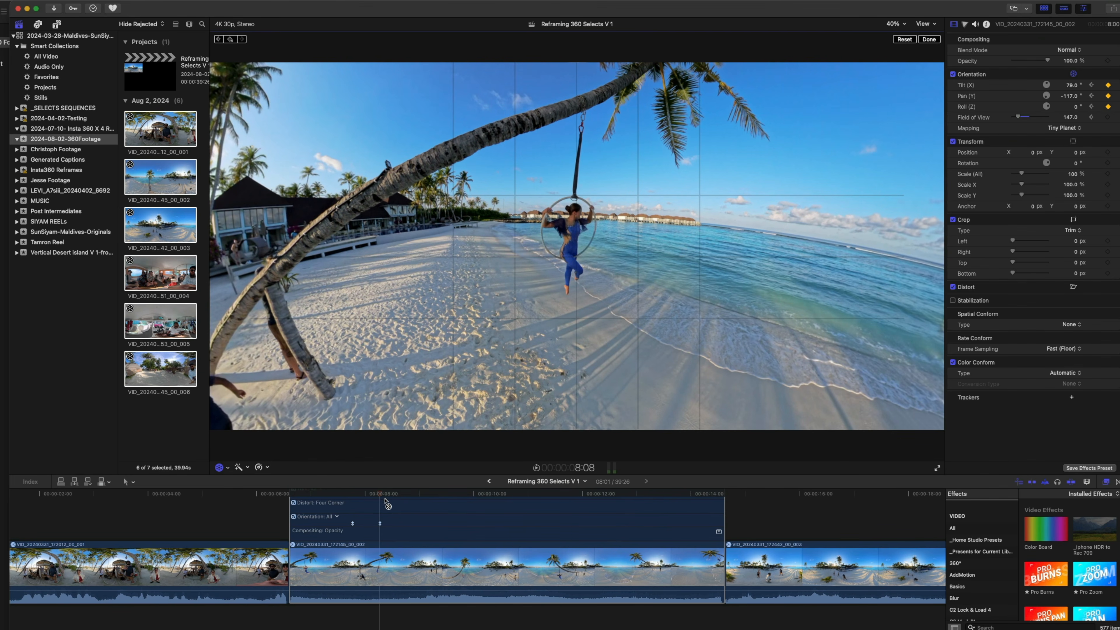
key("space")
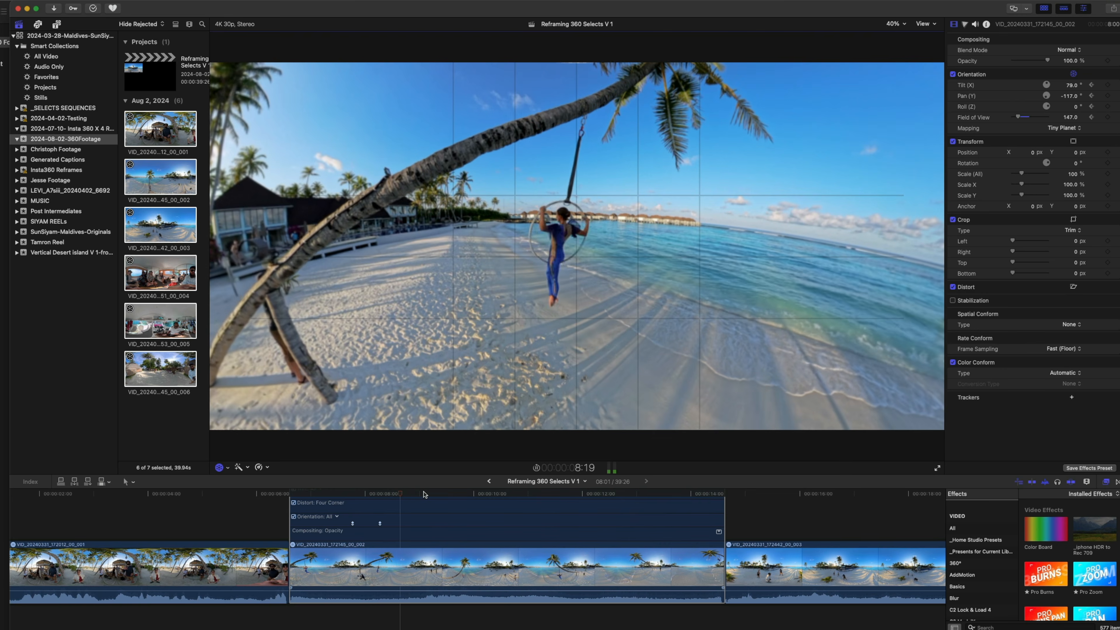
key("space")
key("space")
key("space")
left_click_drag(605, 344, 617, 341)
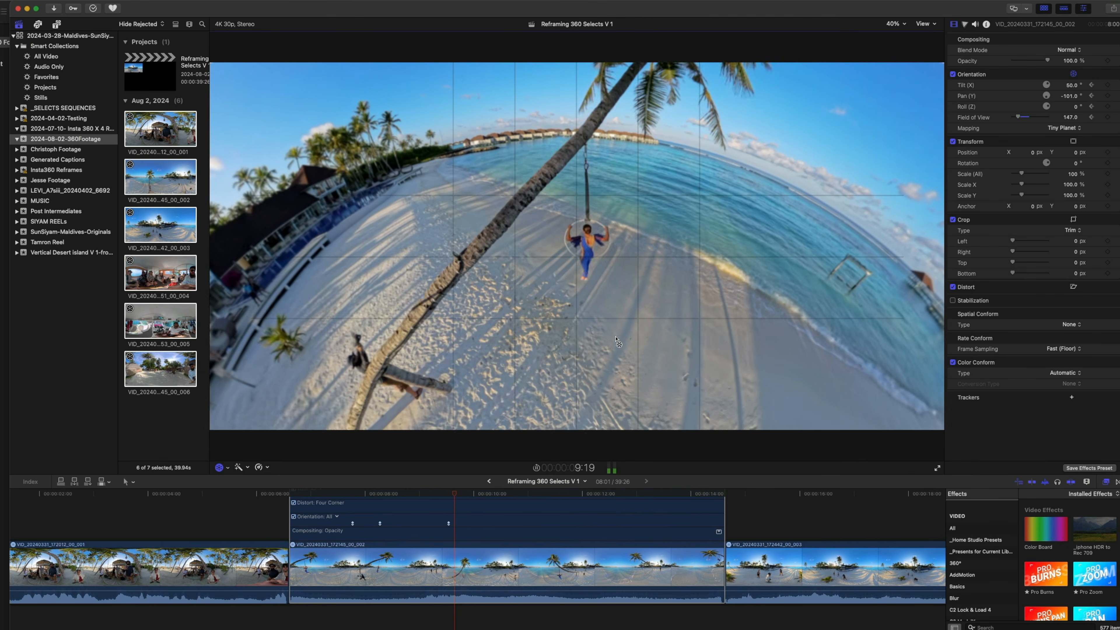
Keep the performer centred by keyframing 45° tilt and -43° pan at 10:25, and 97° tilt and 41° pan at 12:27
key("space")
left_click_drag(623, 337, 649, 334)
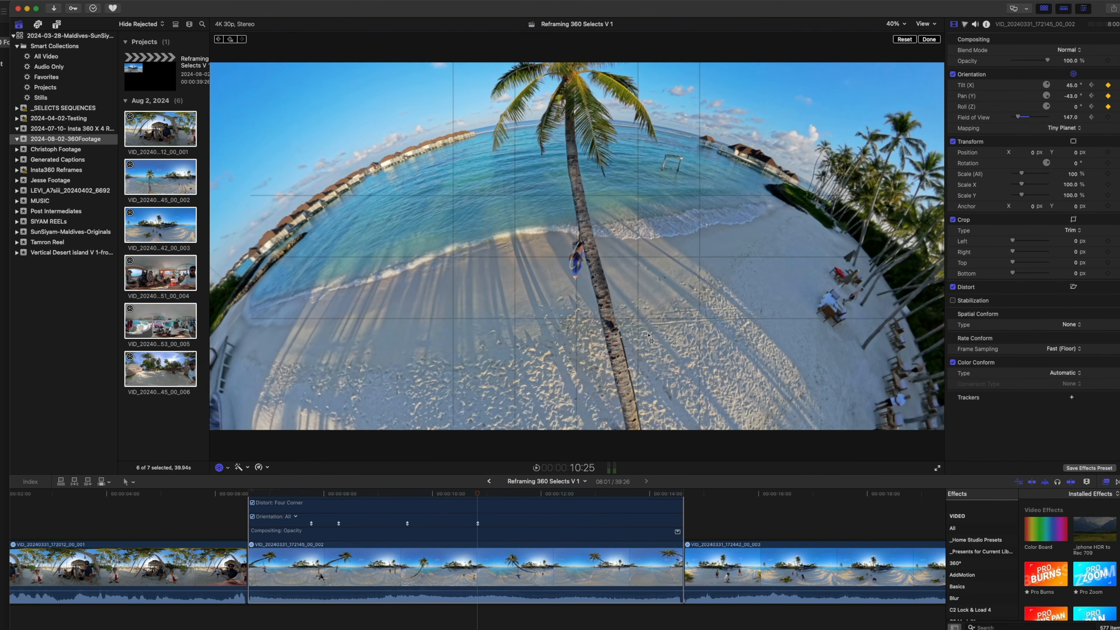
key("space")
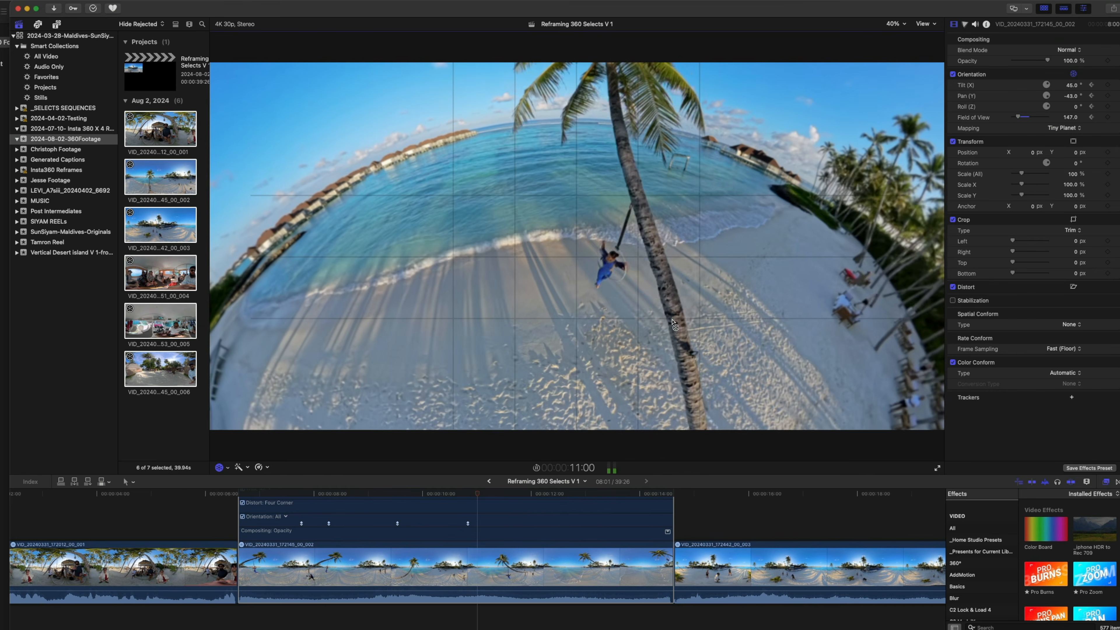
left_click(706, 300)
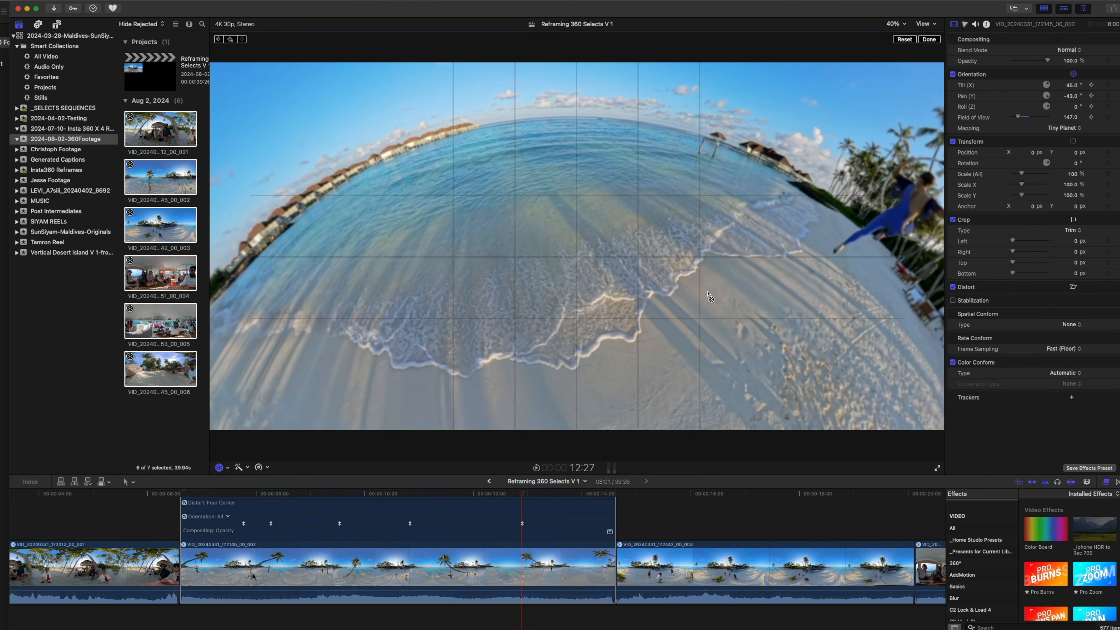
left_click_drag(706, 300, 746, 322)
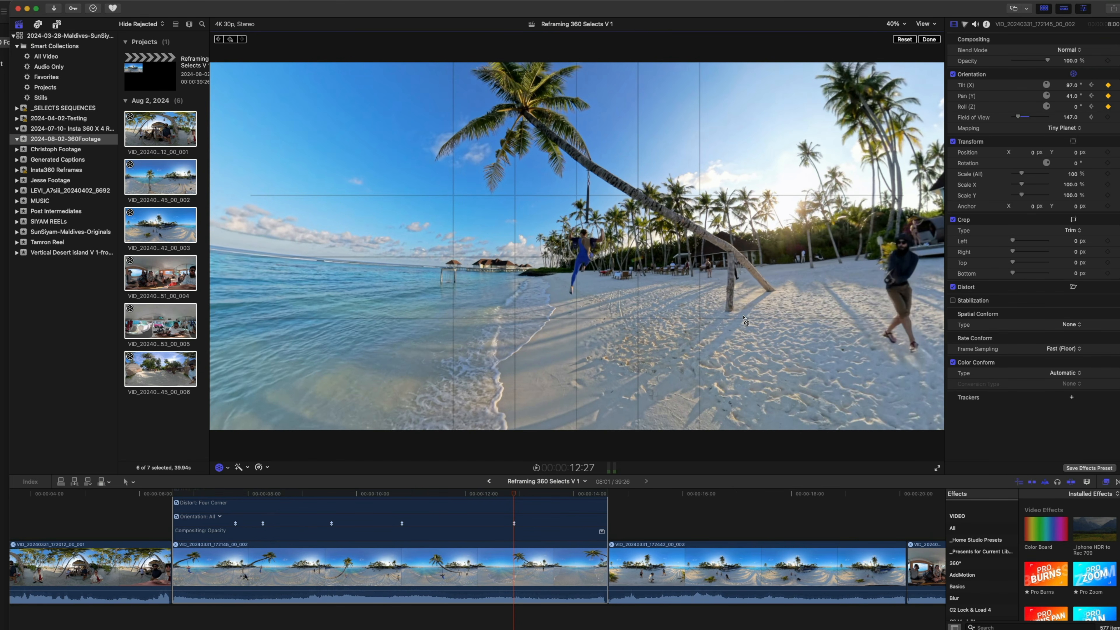
key("space")
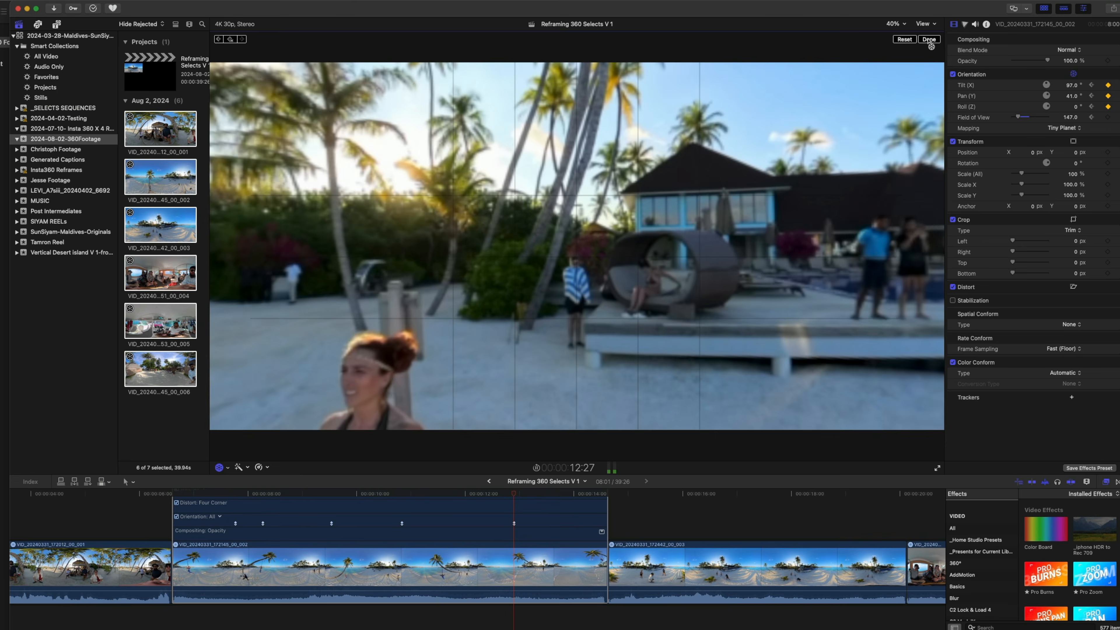
Finish the on-screen orientation editing and review the reframed clip in the timeline
left_click(929, 39)
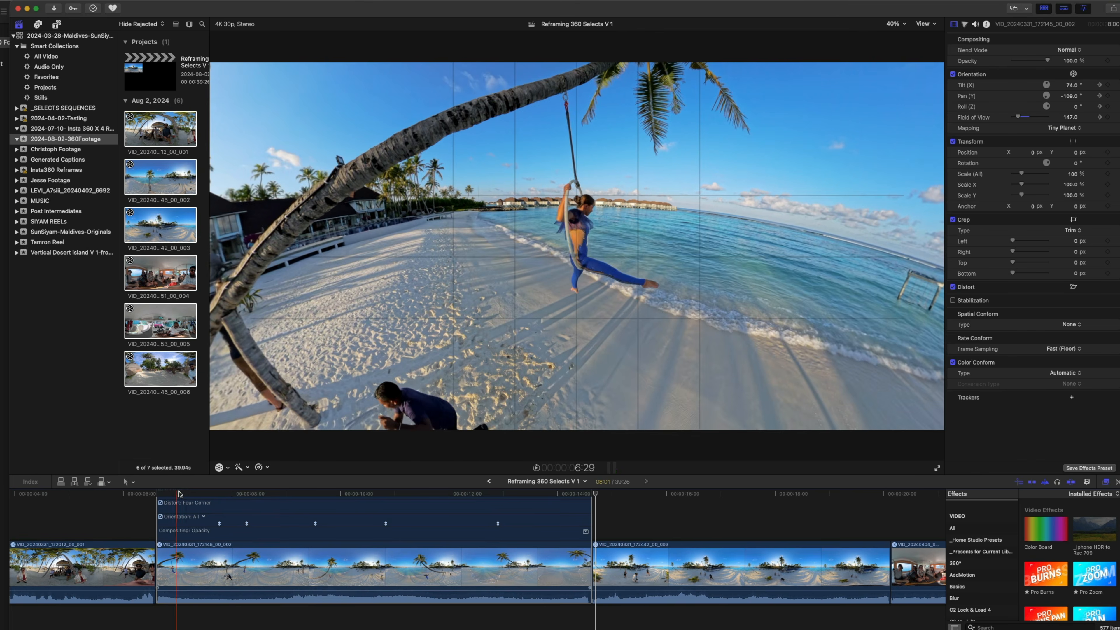
left_click_drag(179, 494, 212, 494)
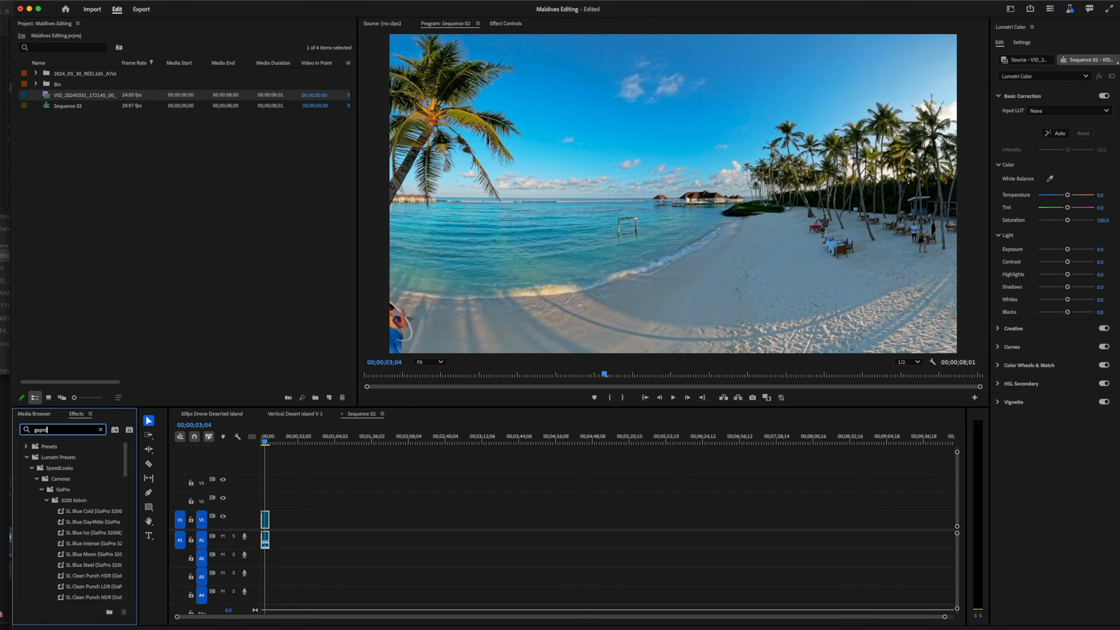
In Premiere Pro, search the effects for "gopro" and apply GoPro FX Reframe to the clip in Sequence 02
type("v")
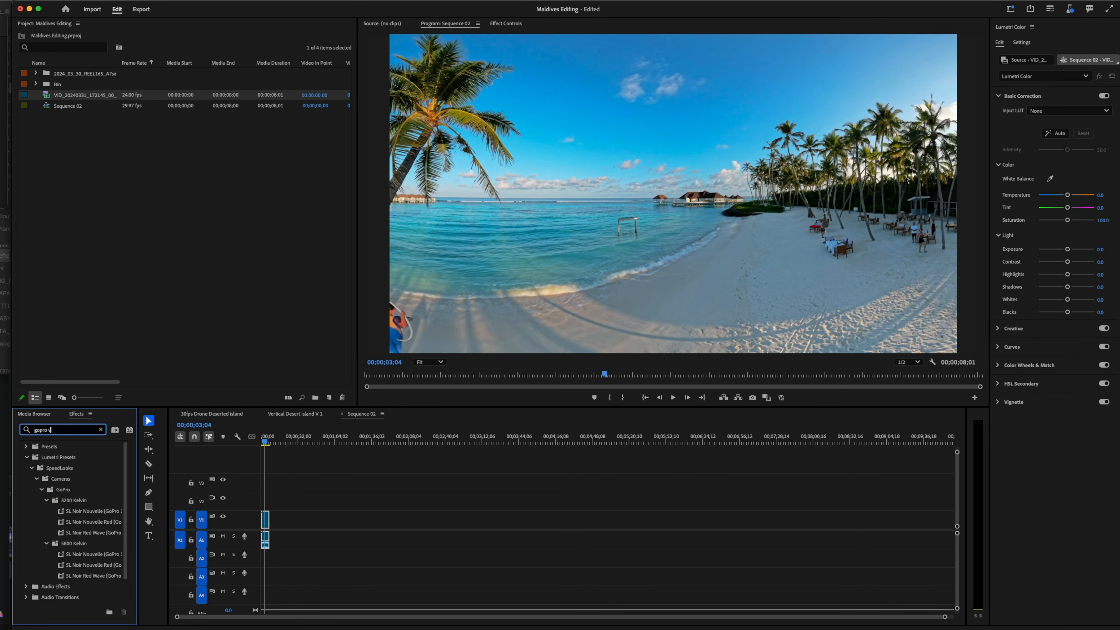
type("r")
key("BackSpace")
key("BackSpace")
key("BackSpace")
key("BackSpace")
key("BackSpace")
key("BackSpace")
key("BackSpace")
key("BackSpace")
type("vr")
key("BackSpace")
key("BackSpace")
type("gop")
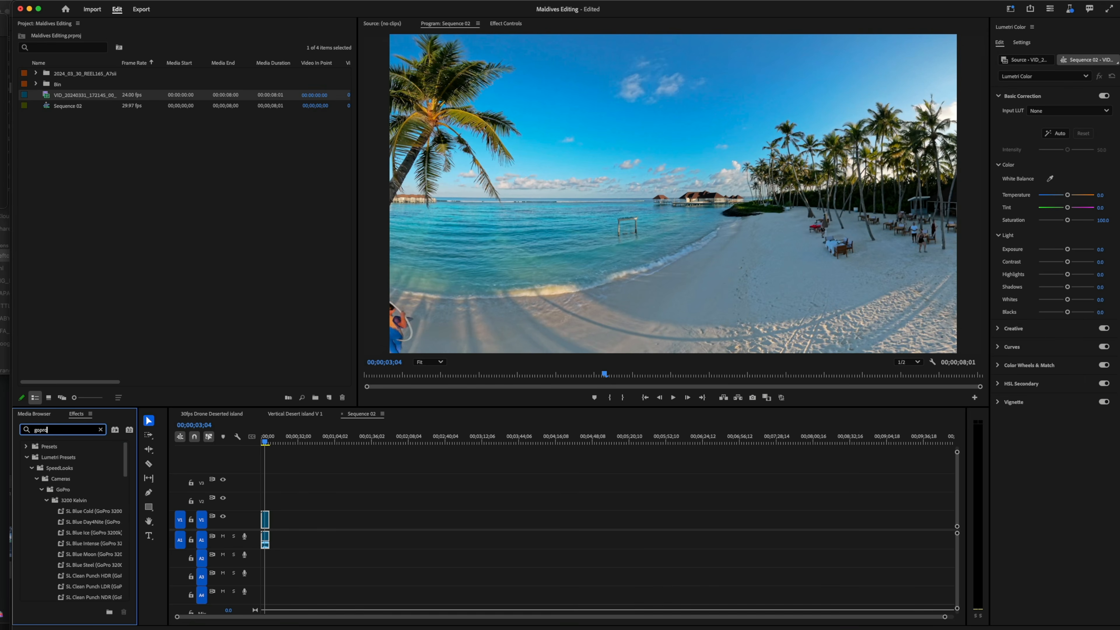
scroll(90, 501, "down", 1)
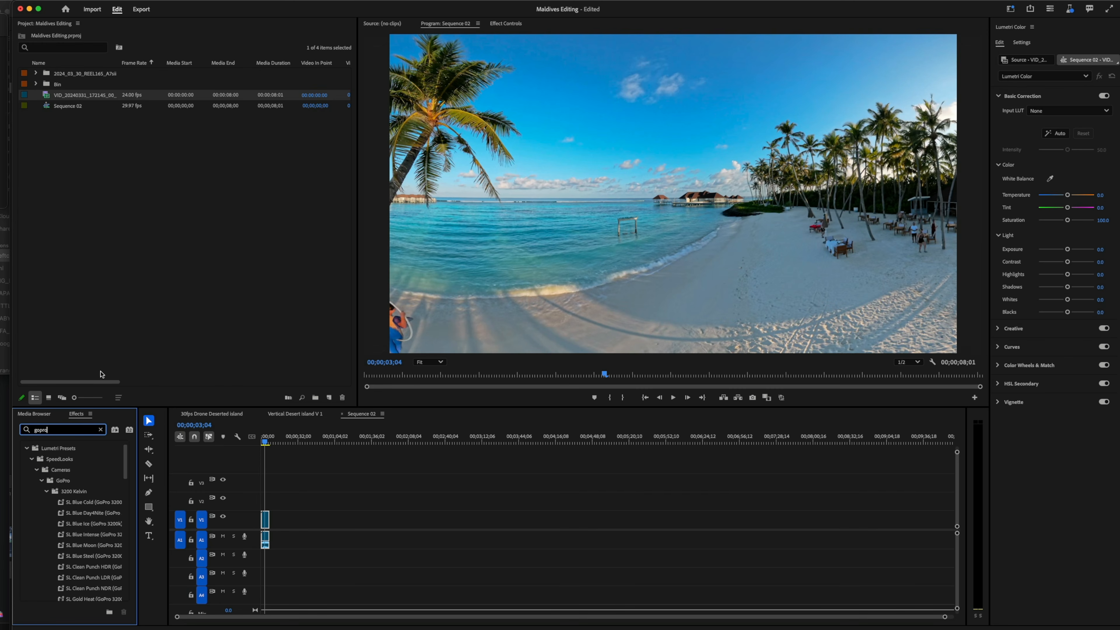
scroll(98, 482, "down", 10)
left_click(55, 589)
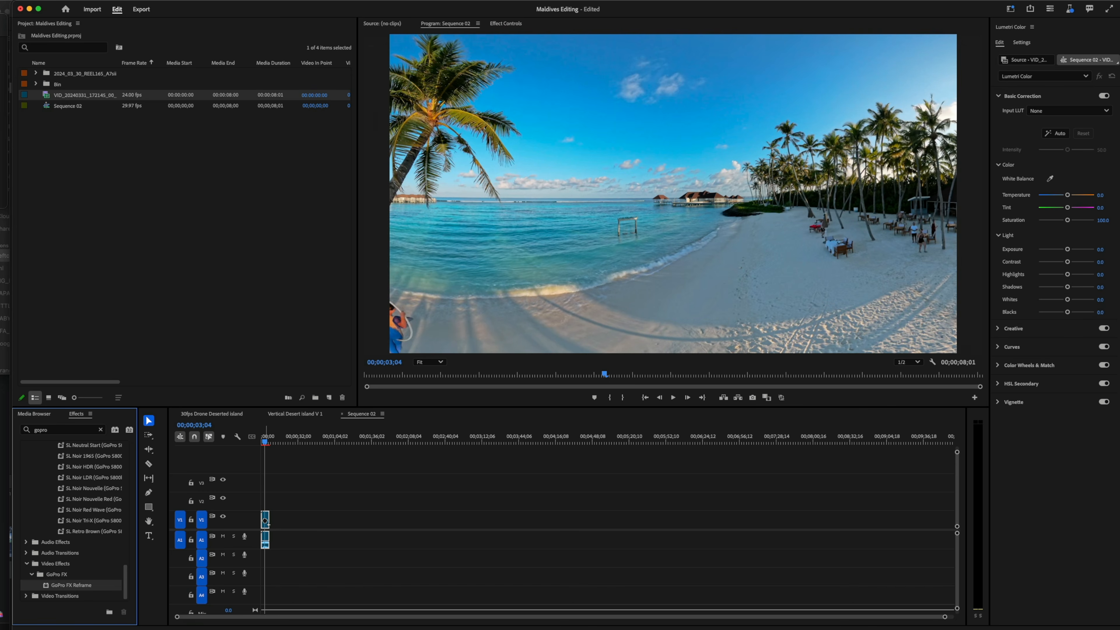
Move the playhead to 00;00;04;09 and dock Effect Controls with the Project panel to show the GoPro FX Reframe settings
left_click(266, 442)
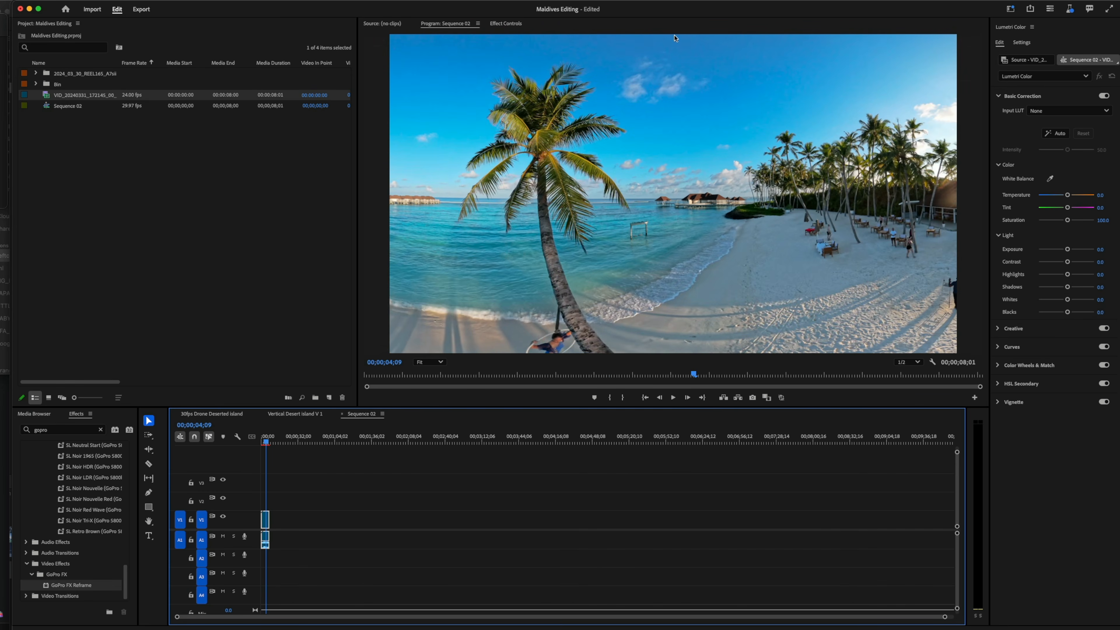
left_click_drag(520, 27, 280, 27)
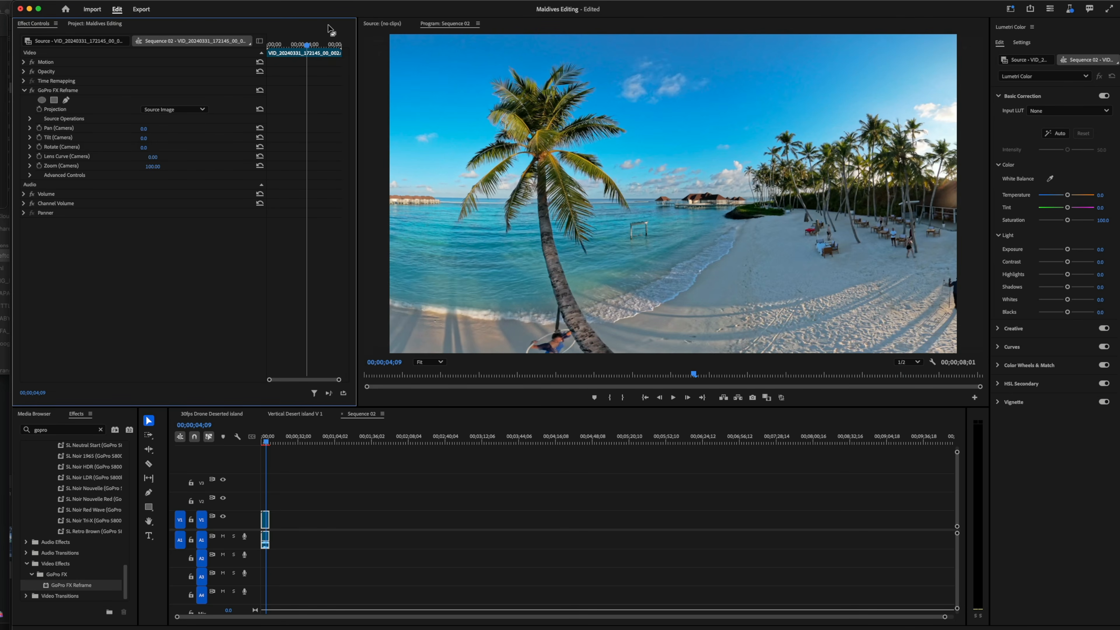
left_click(82, 27)
left_click(35, 26)
left_click(64, 91)
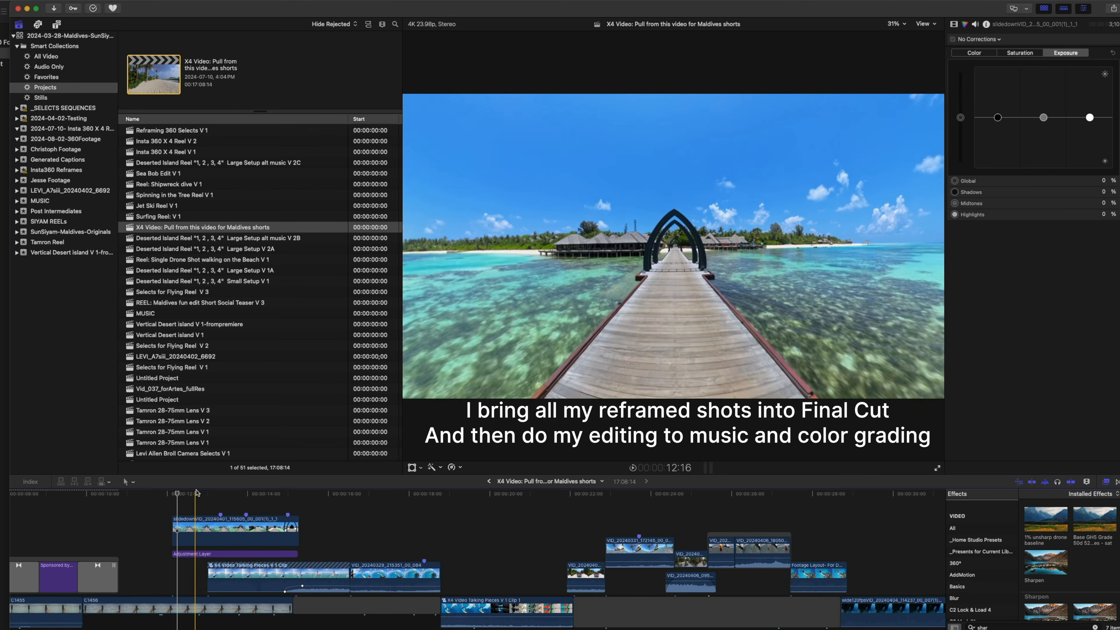
In Final Cut Pro, play through the X4 Video project to examine how the reframed shots are edited together
key("space")
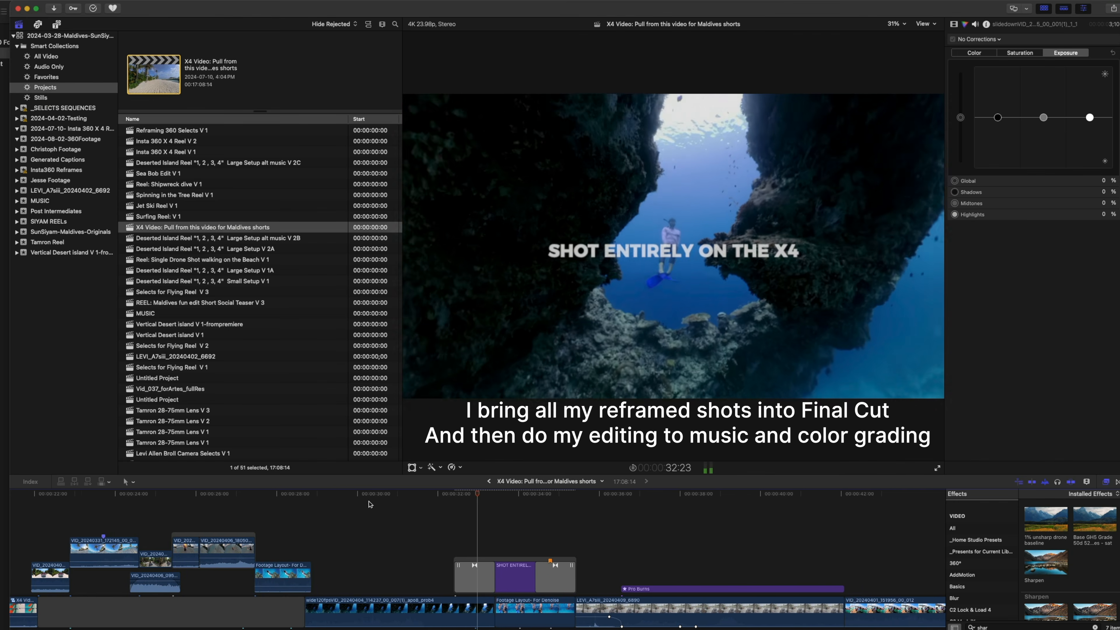
key("space")
left_click(344, 562)
scroll(344, 562, "left", 4)
scroll(344, 562, "down", 1)
scroll(344, 562, "left", 2)
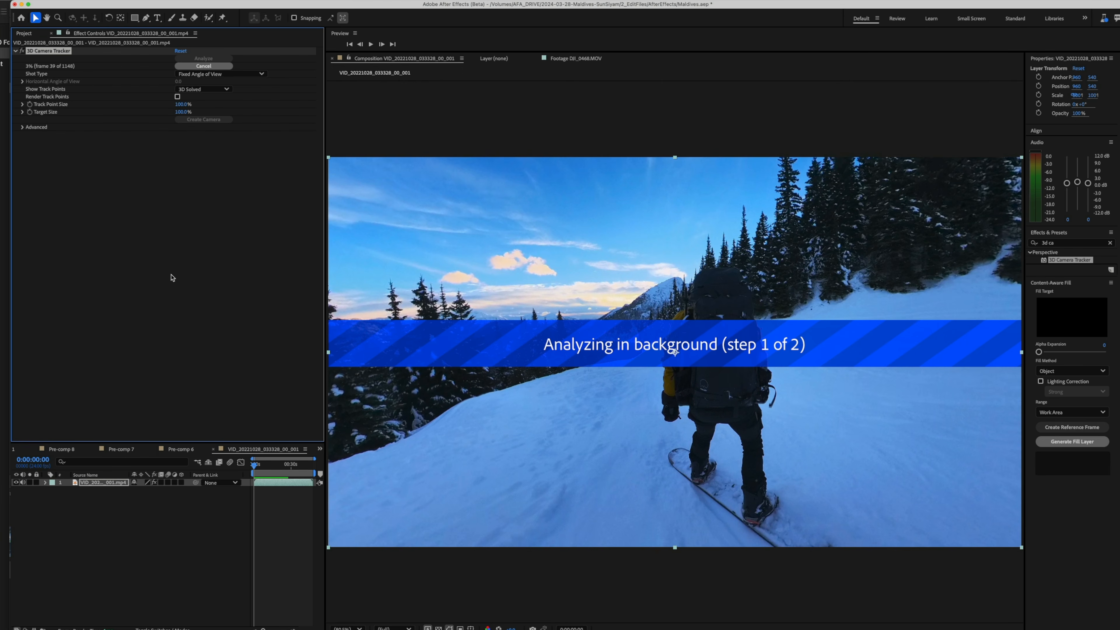
In After Effects, split the snowboarding clip layer at 0:00:22:03 and delete the part after the split
left_click(282, 467)
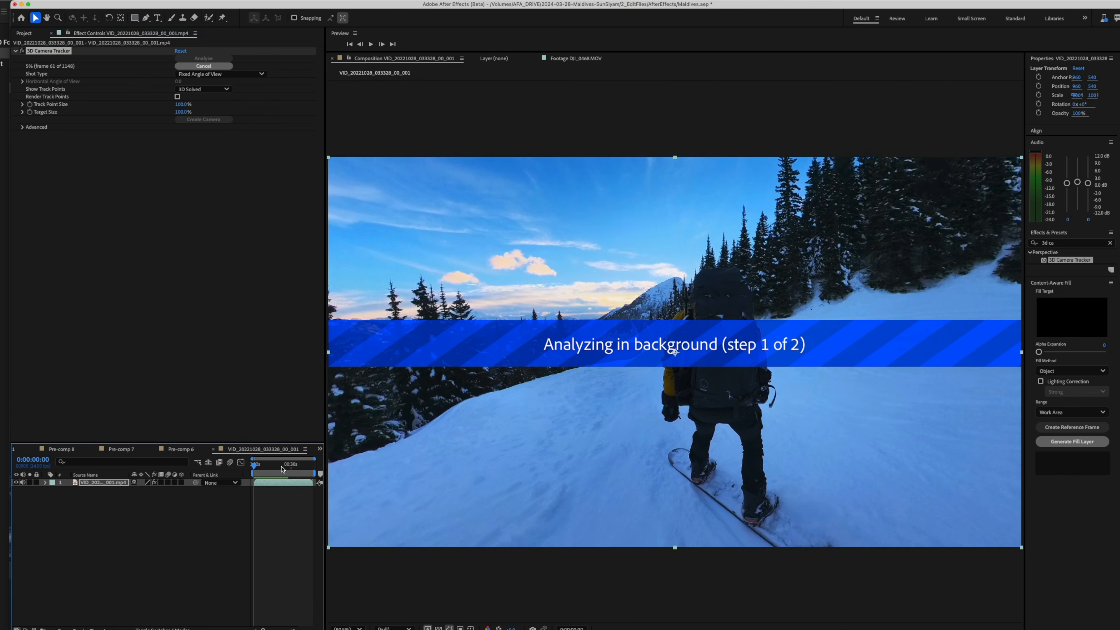
key("super+shift+d")
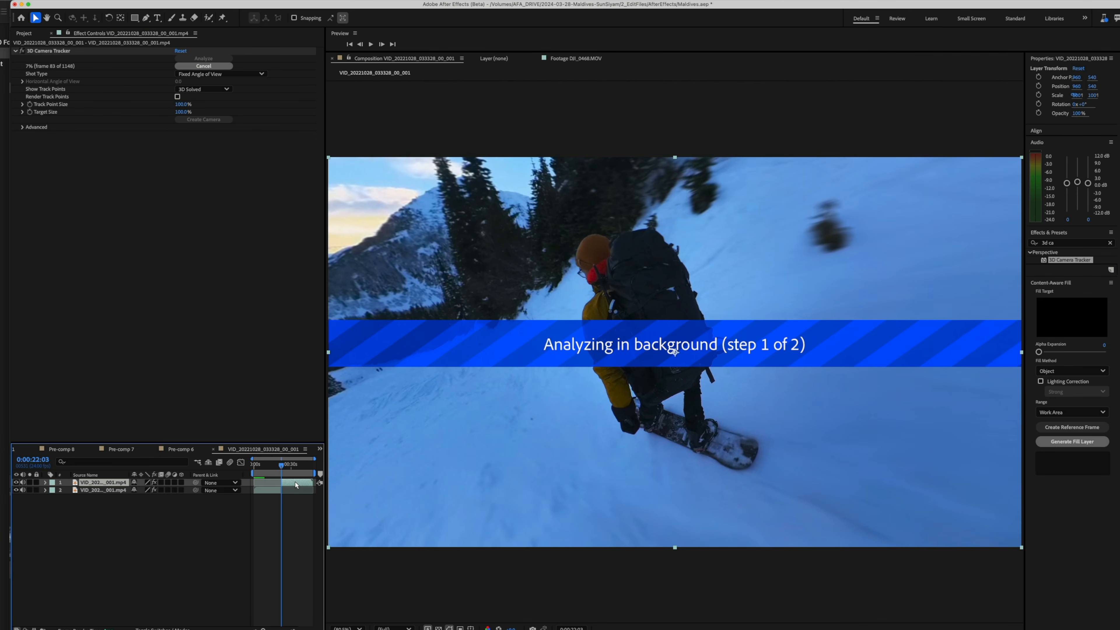
key("Delete")
Select the trimmed layer at 0:00:10:12, cancel the 3D Camera Tracker analysis and start it again
left_click(267, 467)
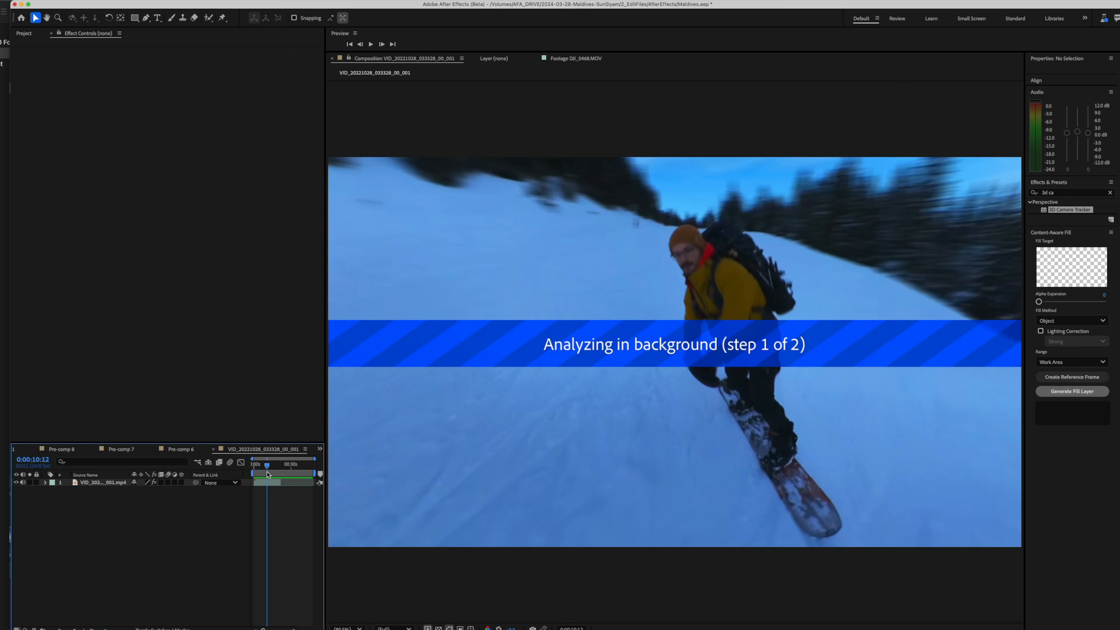
left_click(268, 483)
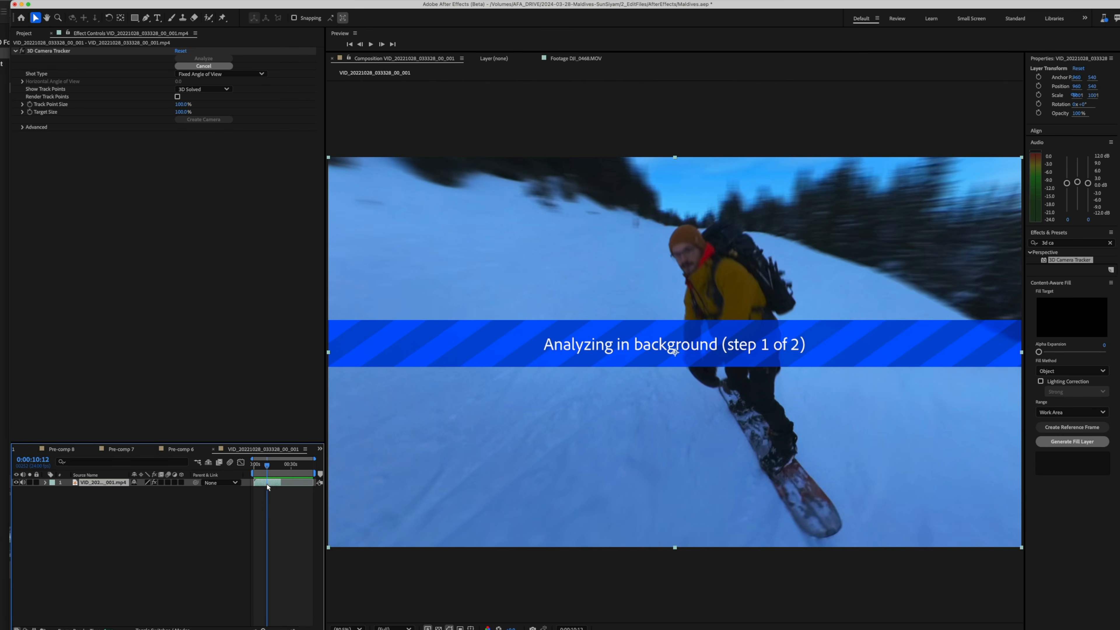
left_click(225, 67)
left_click(220, 58)
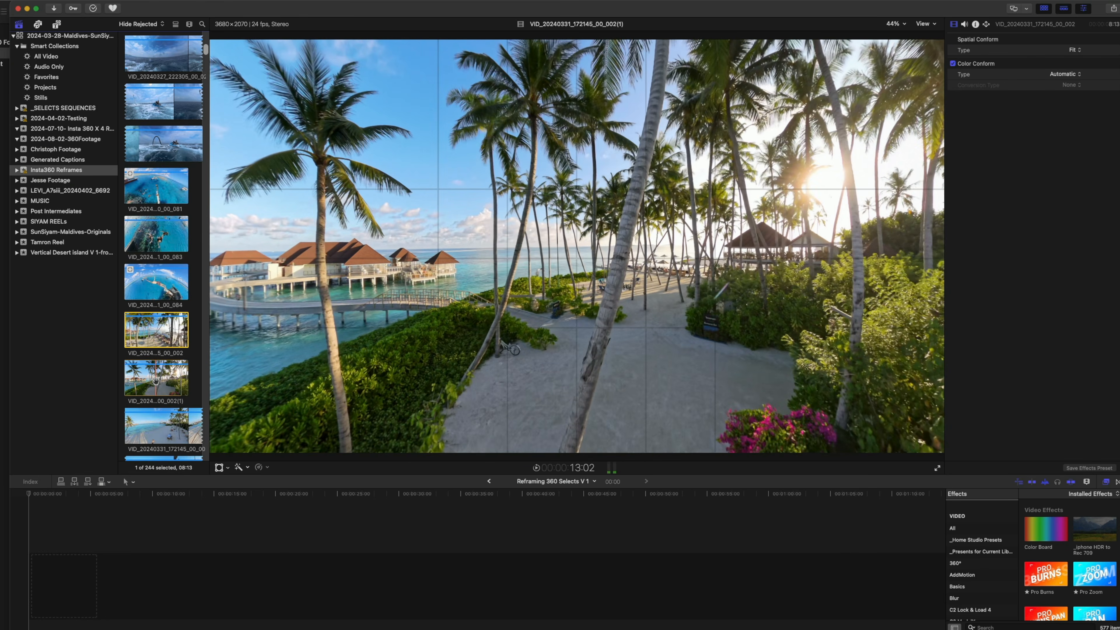
In Final Cut Pro, add the VID_20240331_172145_00_002(1) clip to the Reframing 360 Selects V 1 timeline and turn off the custom overlay
left_click(163, 391)
left_click_drag(163, 393, 31, 569)
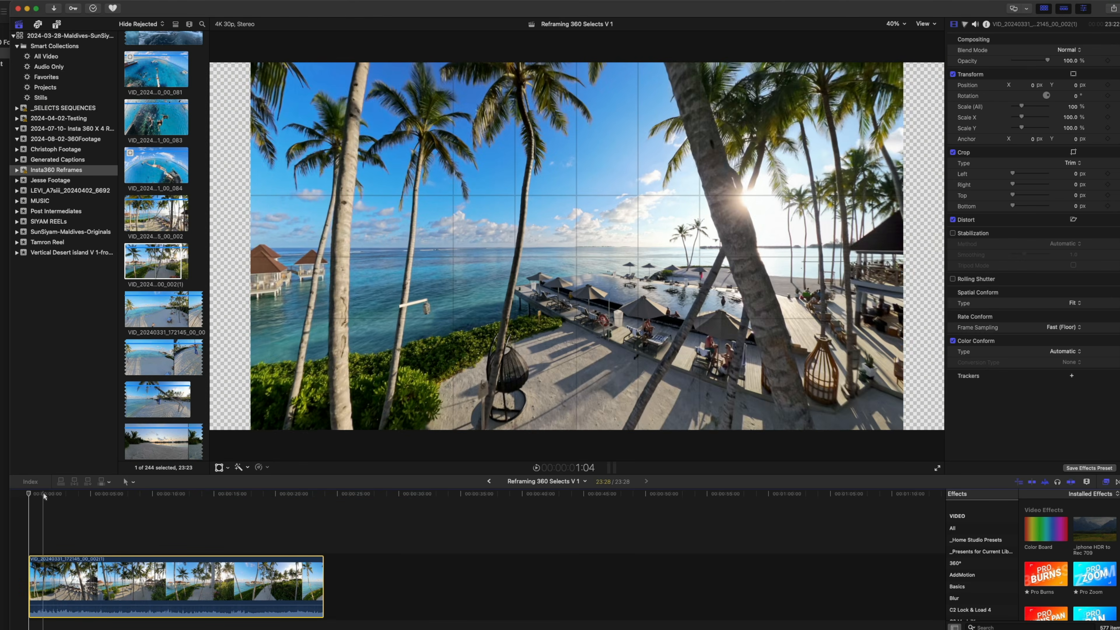
key("space")
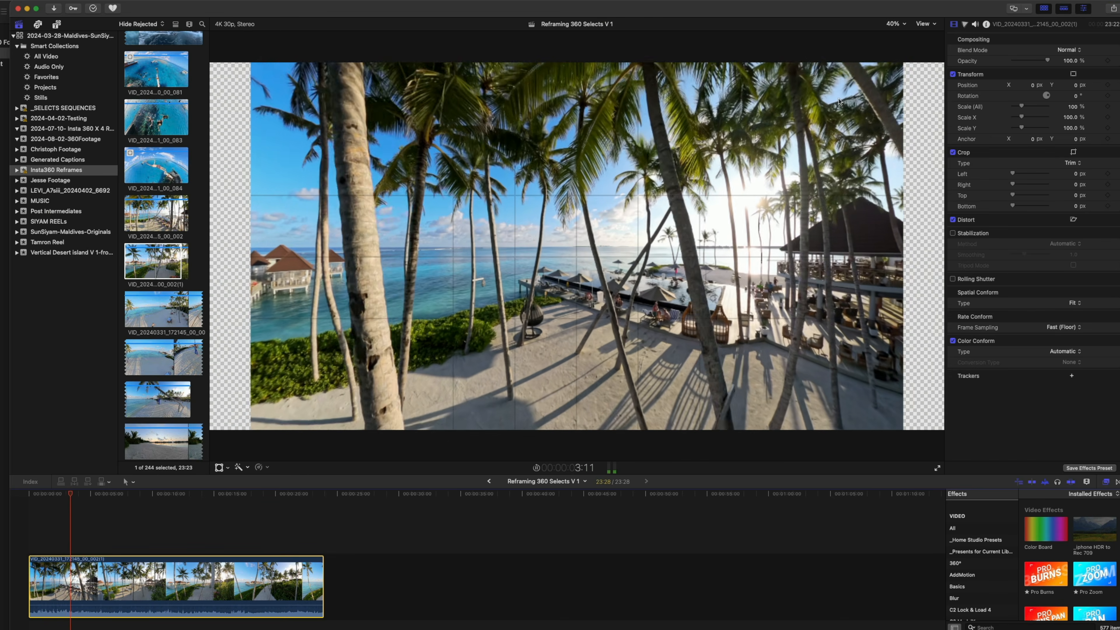
left_click(936, 24)
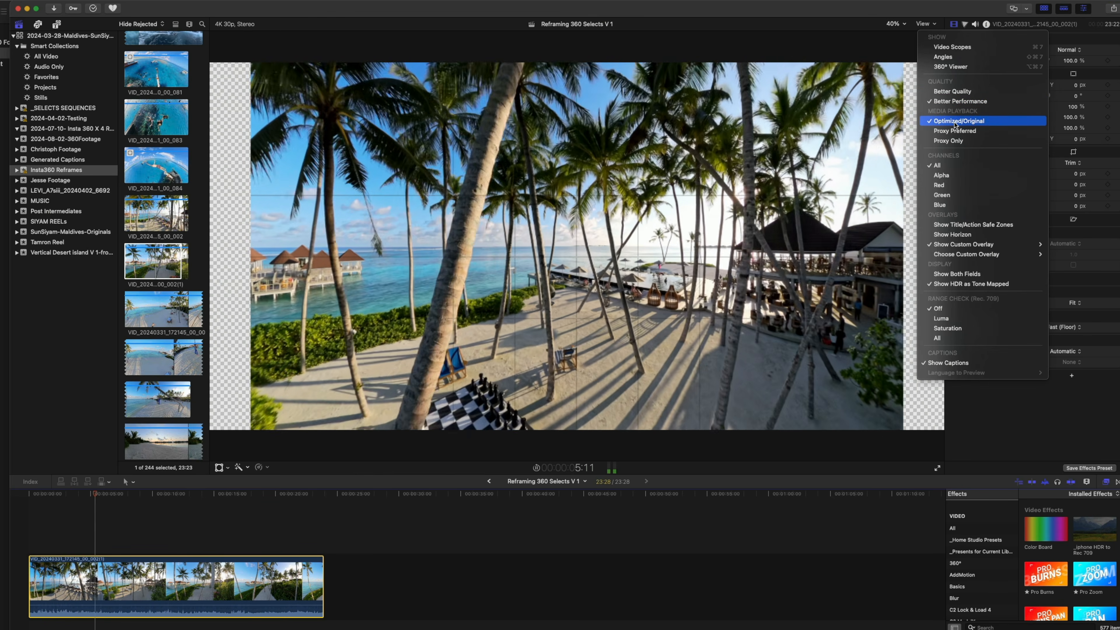
left_click(956, 245)
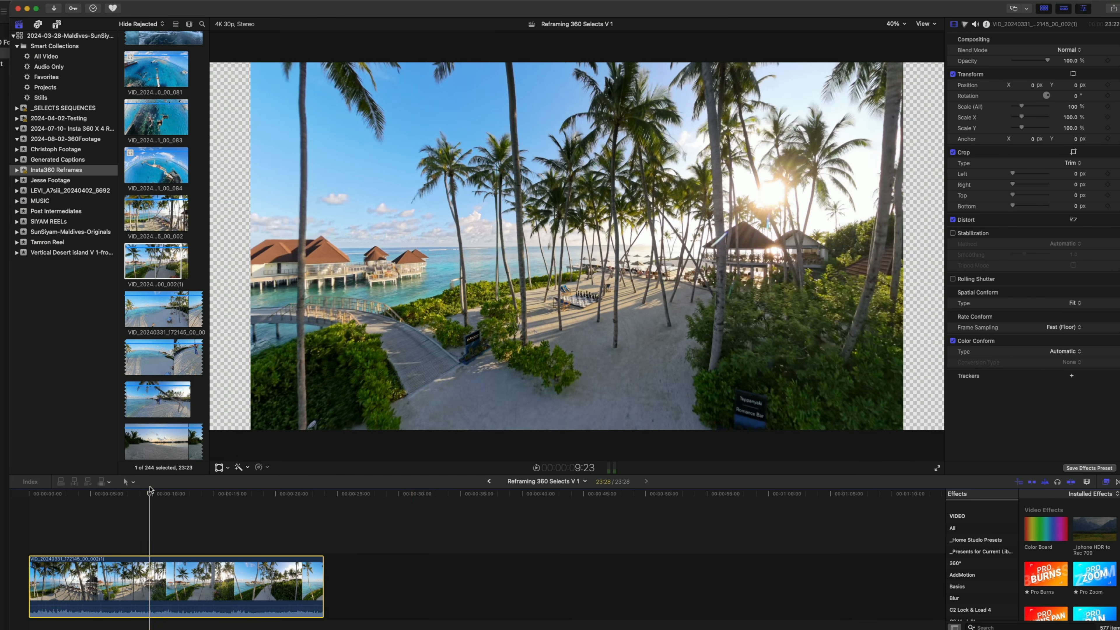
Play and skim the palm tree clip to review its motion between the start and about nine seconds
left_click(34, 500)
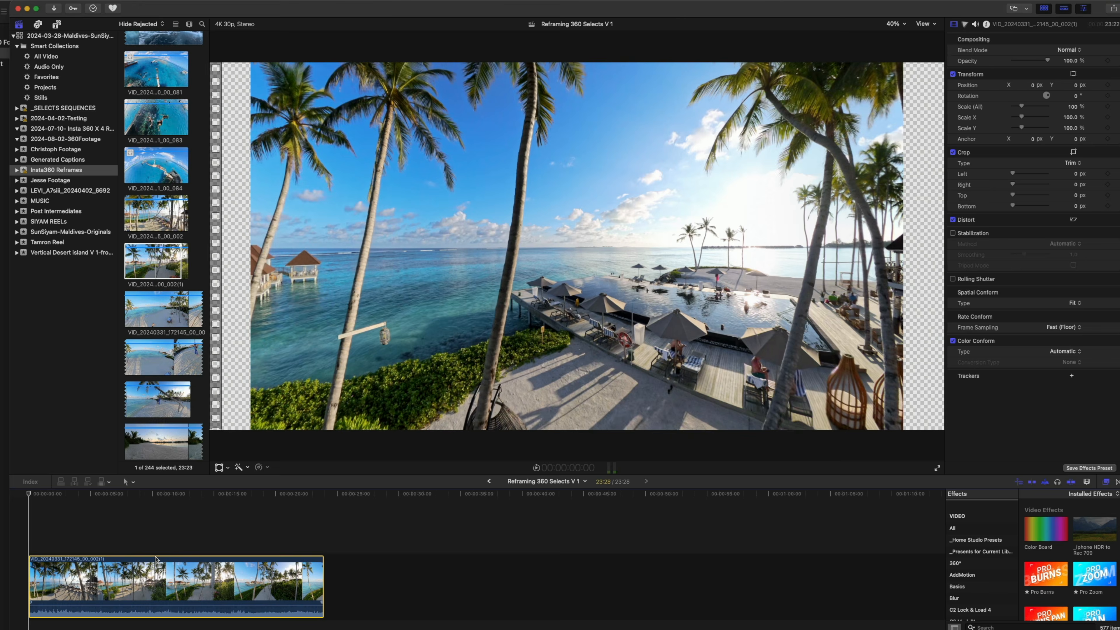
left_click(82, 529)
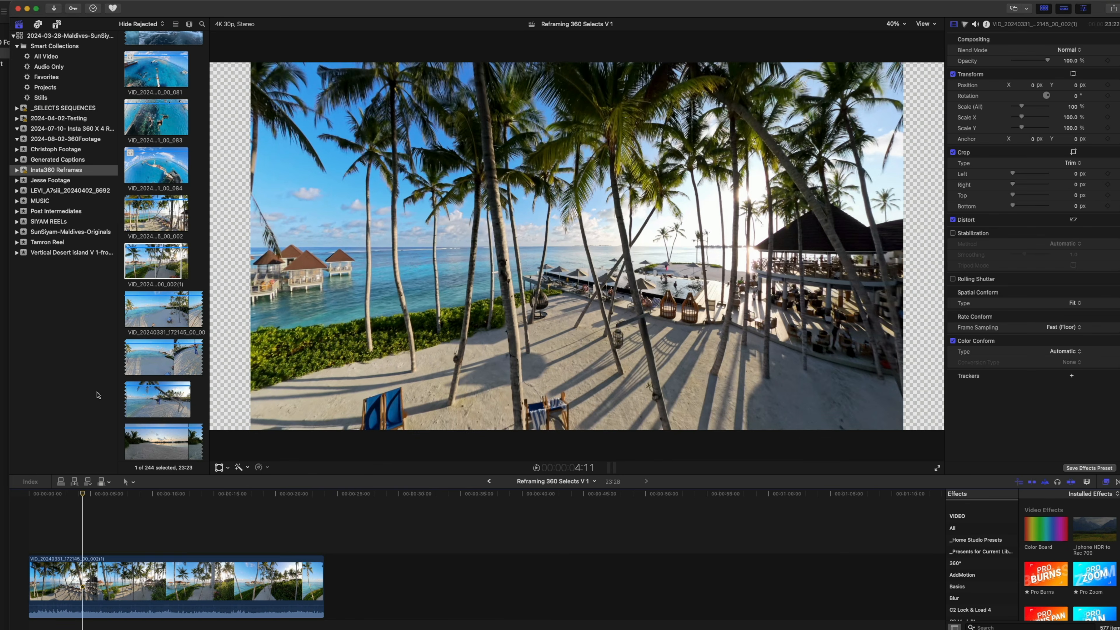
left_click_drag(64, 493, 8, 495)
key("space")
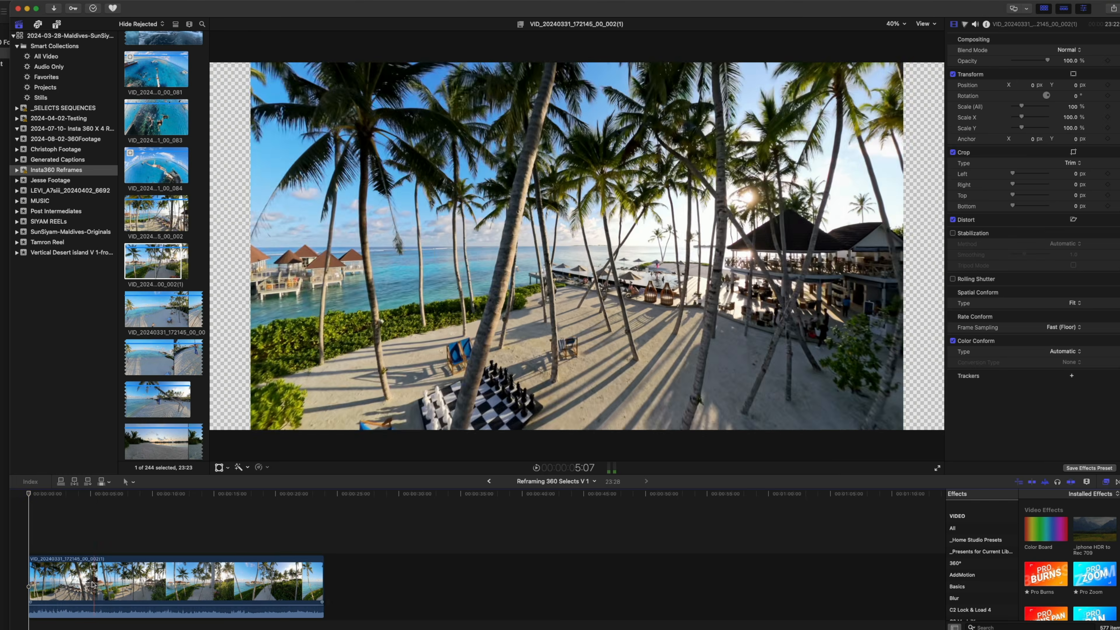
left_click(143, 585)
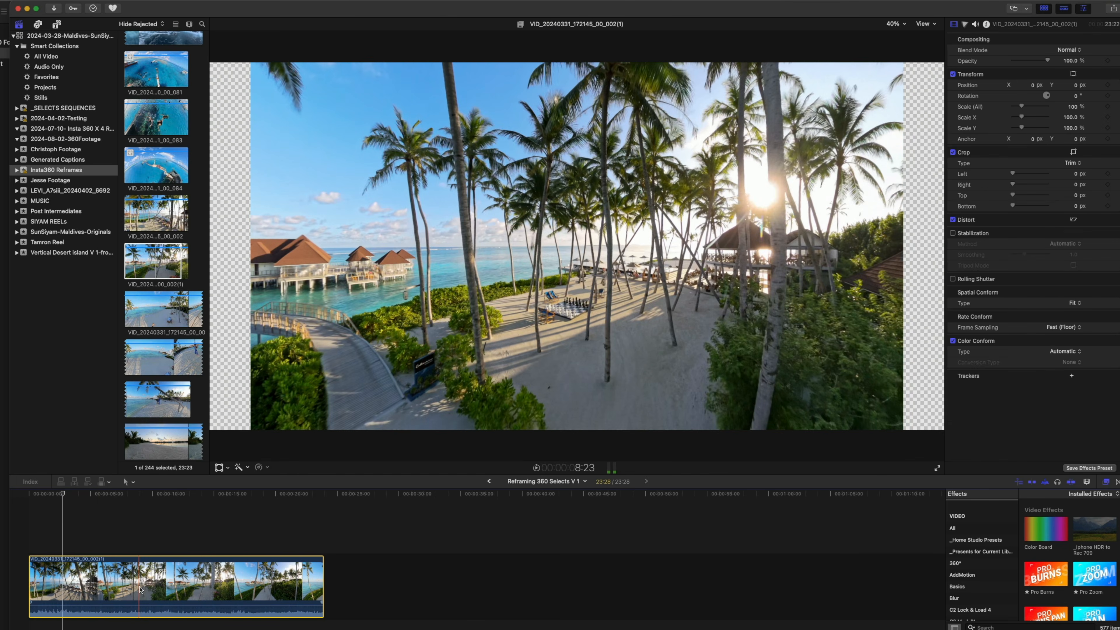
left_click(107, 536)
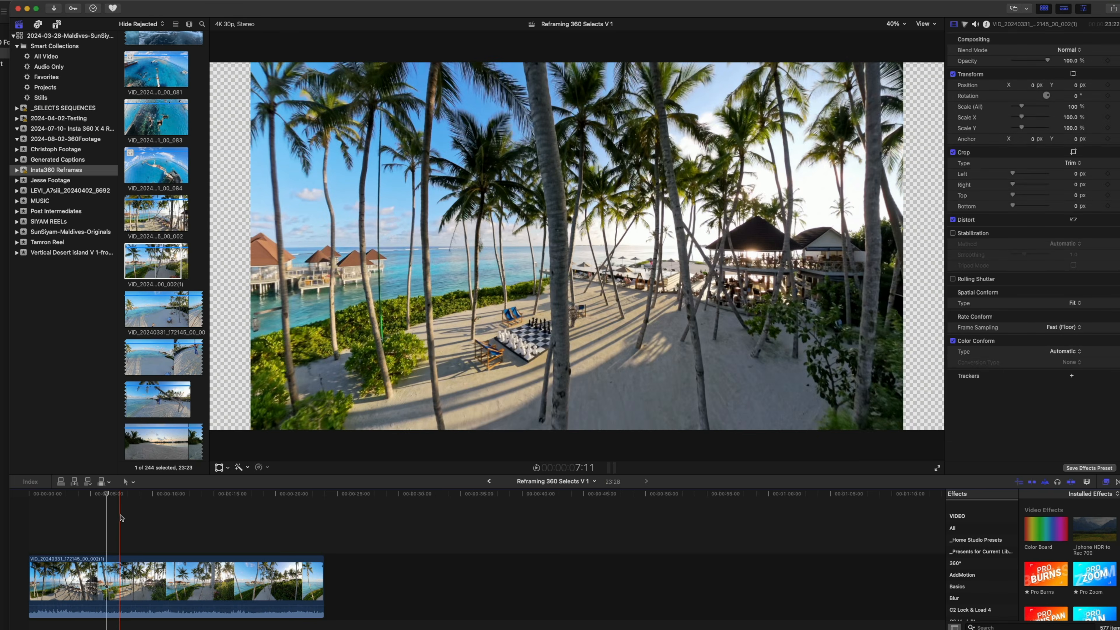
Set the clip's spatial conform to Fill and check the framing at several points in the timeline
mouse_move(113, 494)
left_mouse_down()
mouse_move(33, 498)
mouse_move(331, 501)
mouse_move(35, 533)
mouse_move(114, 493)
left_mouse_up()
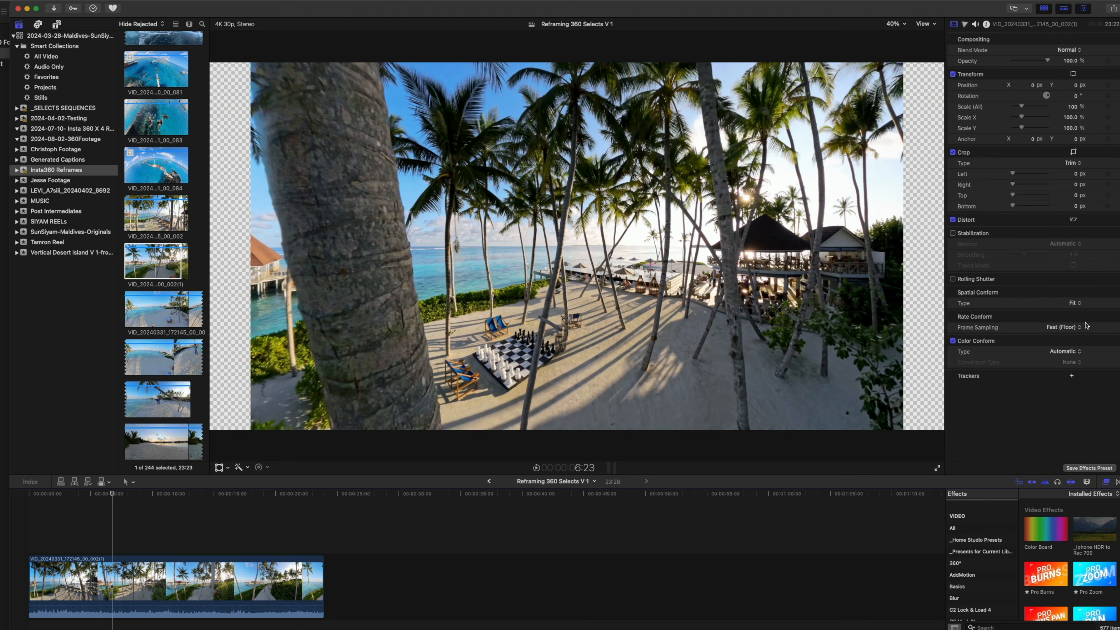
left_click(1076, 304)
left_click(1070, 316)
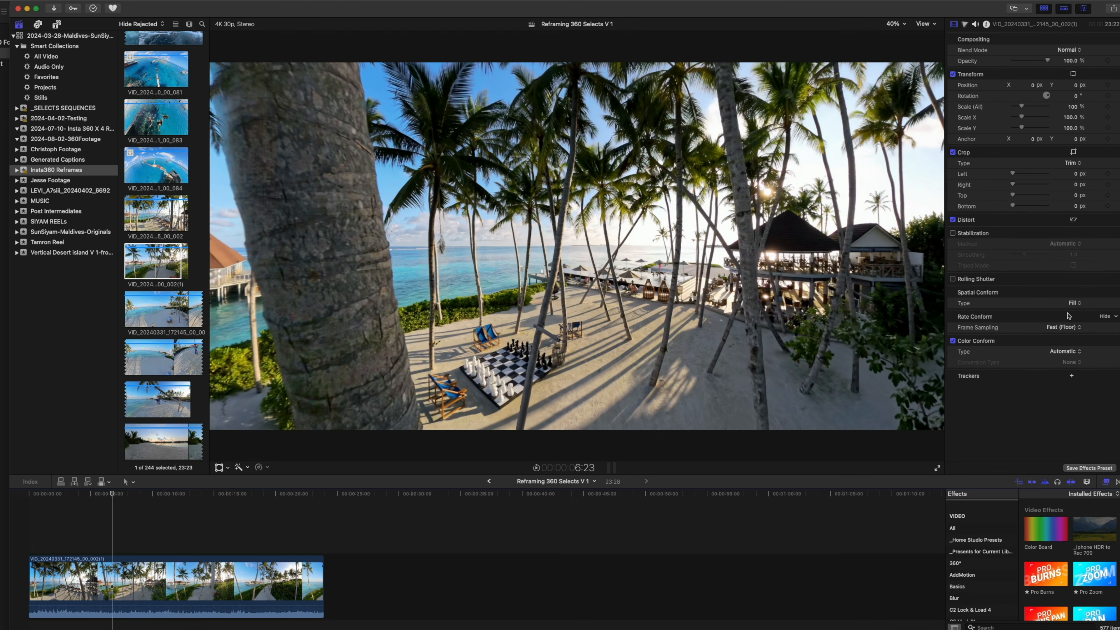
key("Home")
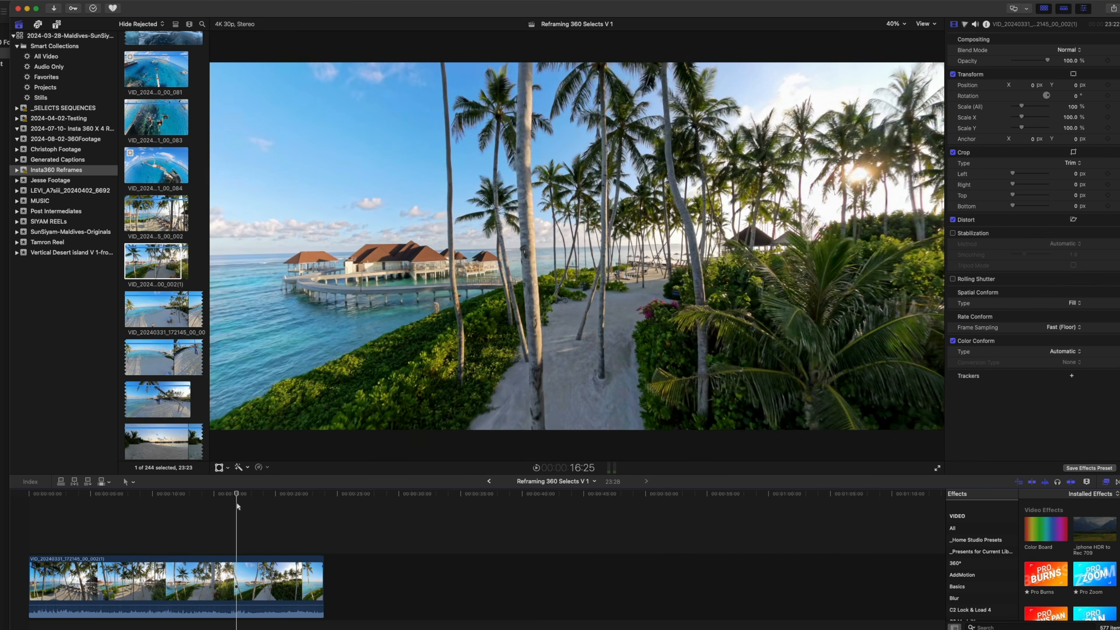
left_click(178, 526)
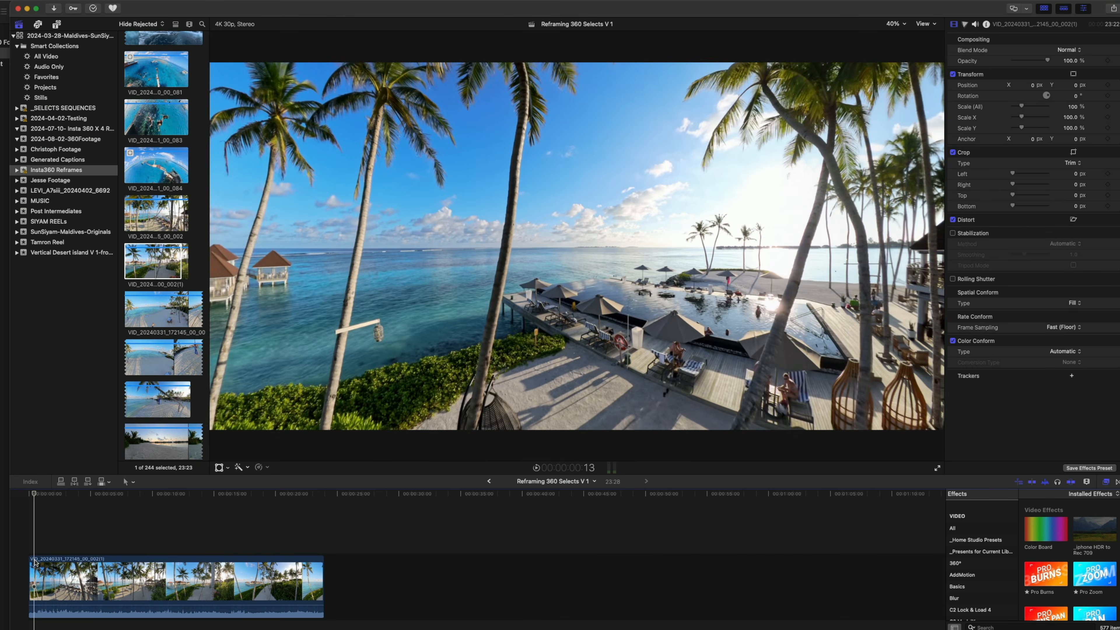
Search the effects for "rs" and apply the RSMB motion blur effect to the clip
key("Home")
left_click(1078, 624)
type("rs")
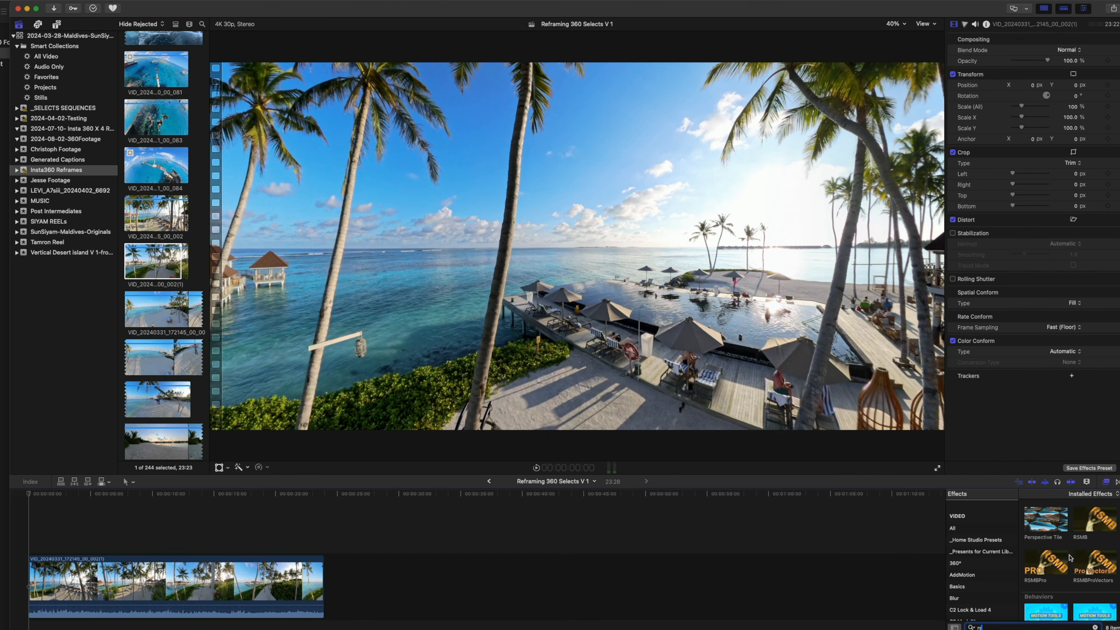
left_click_drag(1094, 532, 166, 578)
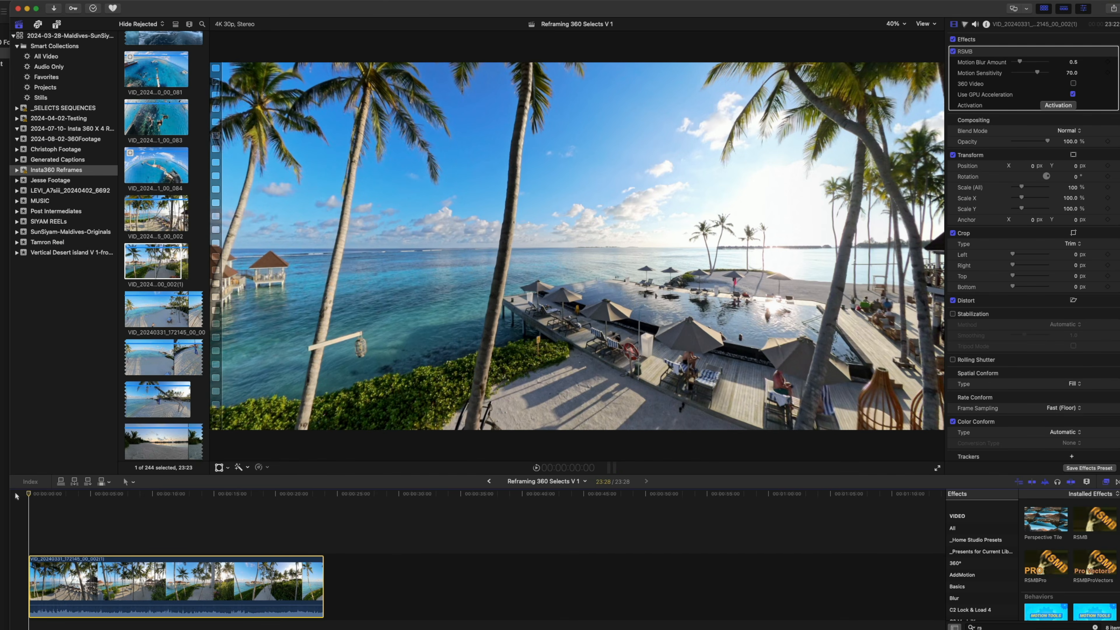
Compare the frame at 3:05 with the RSMB effect switched on and off
left_click_drag(28, 494, 68, 497)
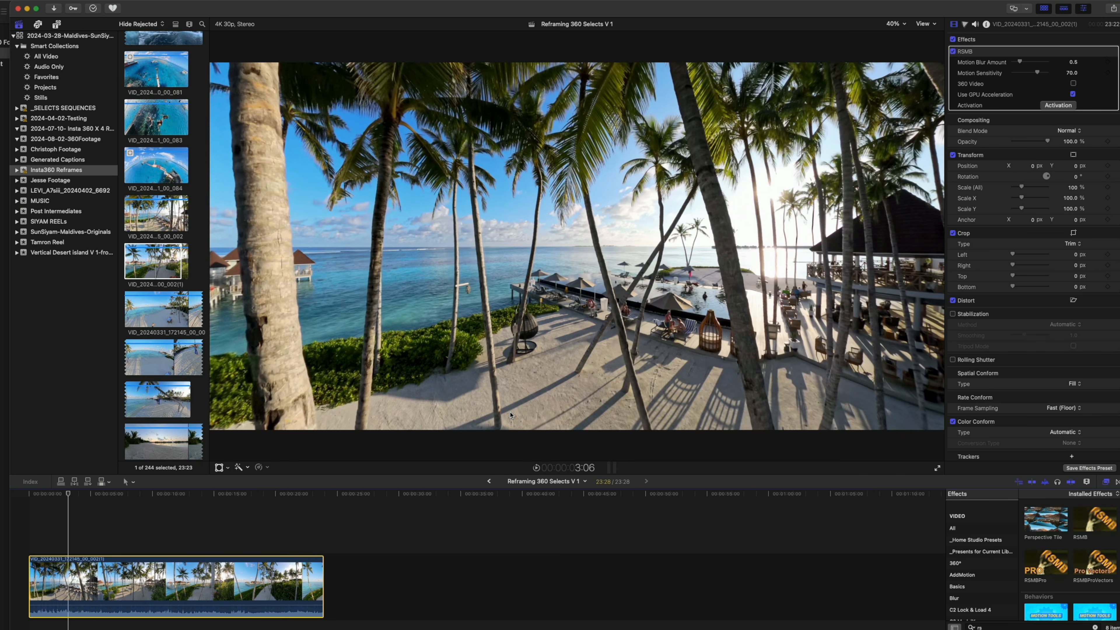
key("Left")
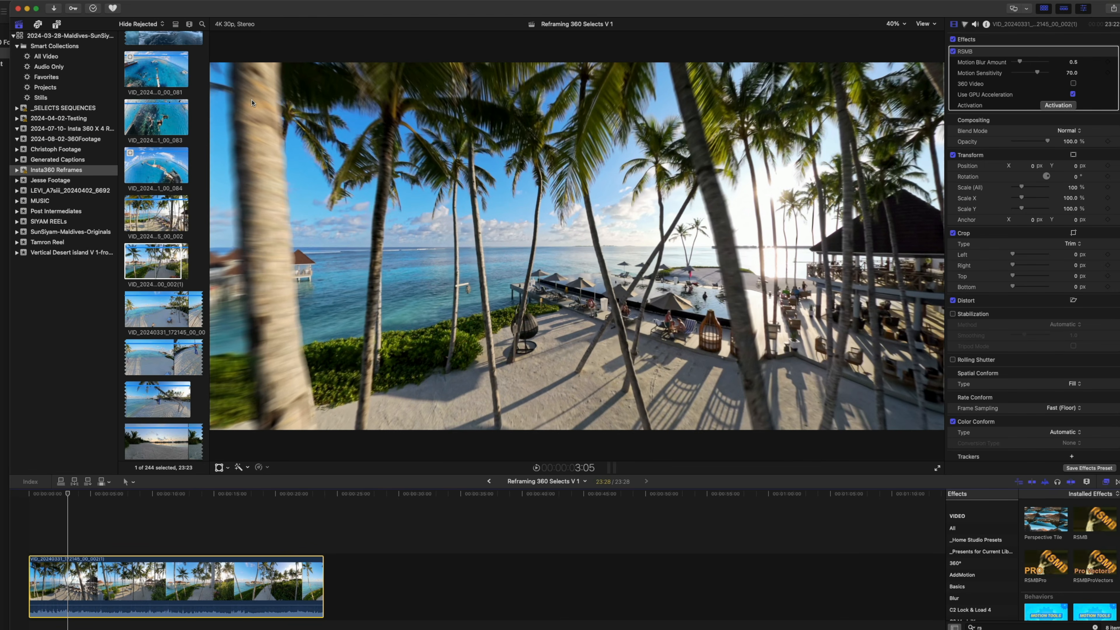
left_click(954, 52)
left_click(953, 52)
left_click(953, 52)
left_click(953, 51)
left_click(952, 52)
left_click(953, 52)
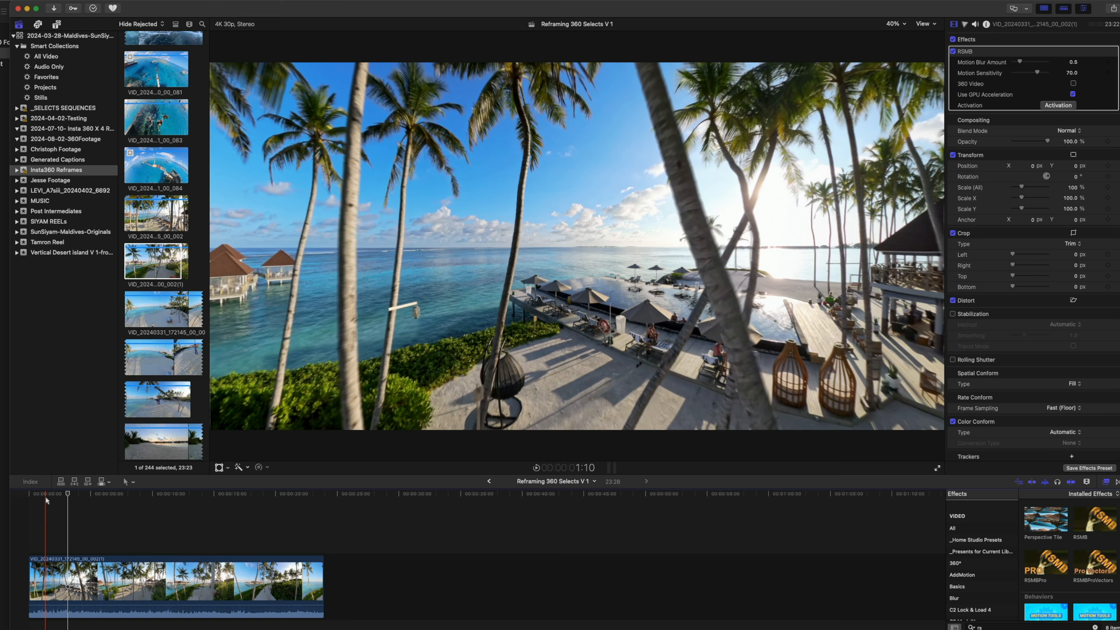
Play the clip from the beginning to review the motion blur during movement past the palm trees
left_click(45, 498)
key("space")
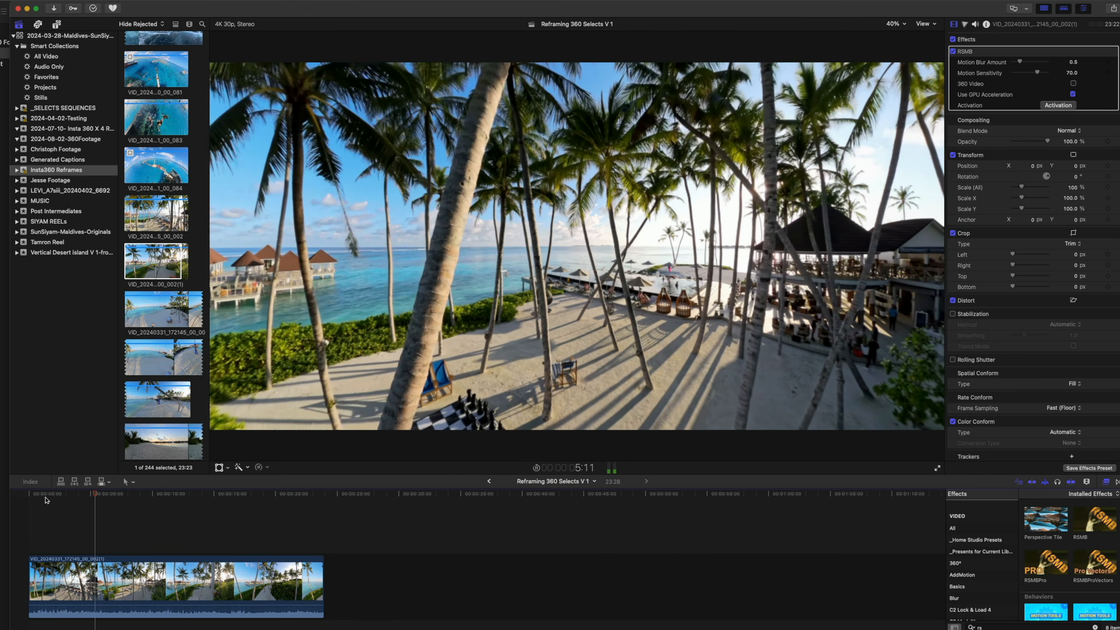
key("space")
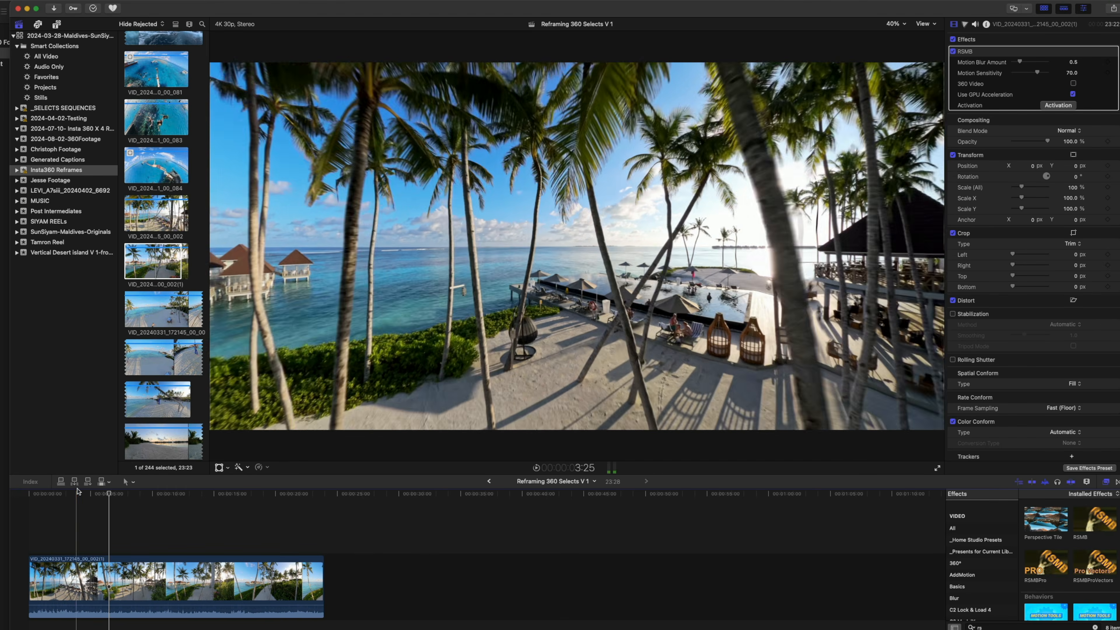
left_click(21, 498)
key("space")
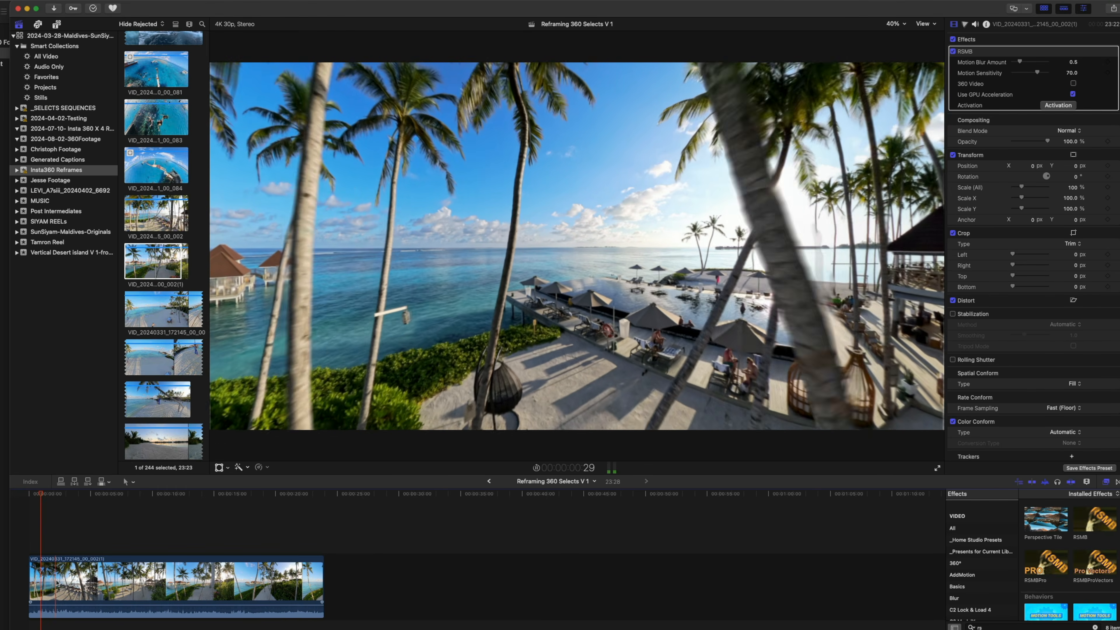
Select a range about 18:18 long starting near 2:08 in the clip and speed it up to Fast (2000%)
key("r")
left_click_drag(58, 587, 286, 584)
key("super+r")
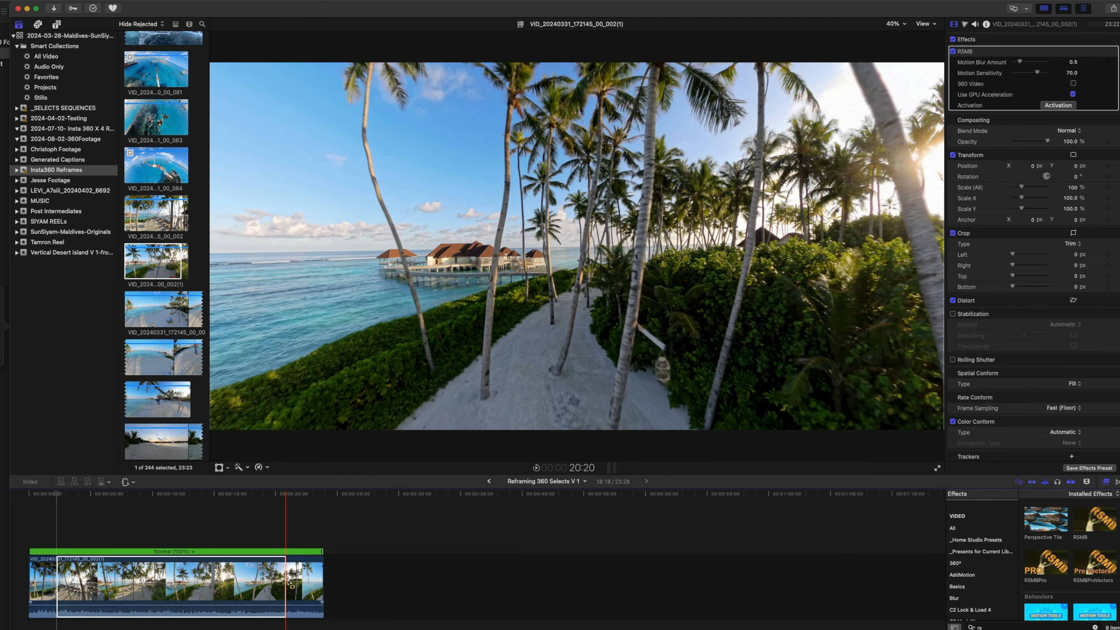
key("ctrl+shift+r")
key("a")
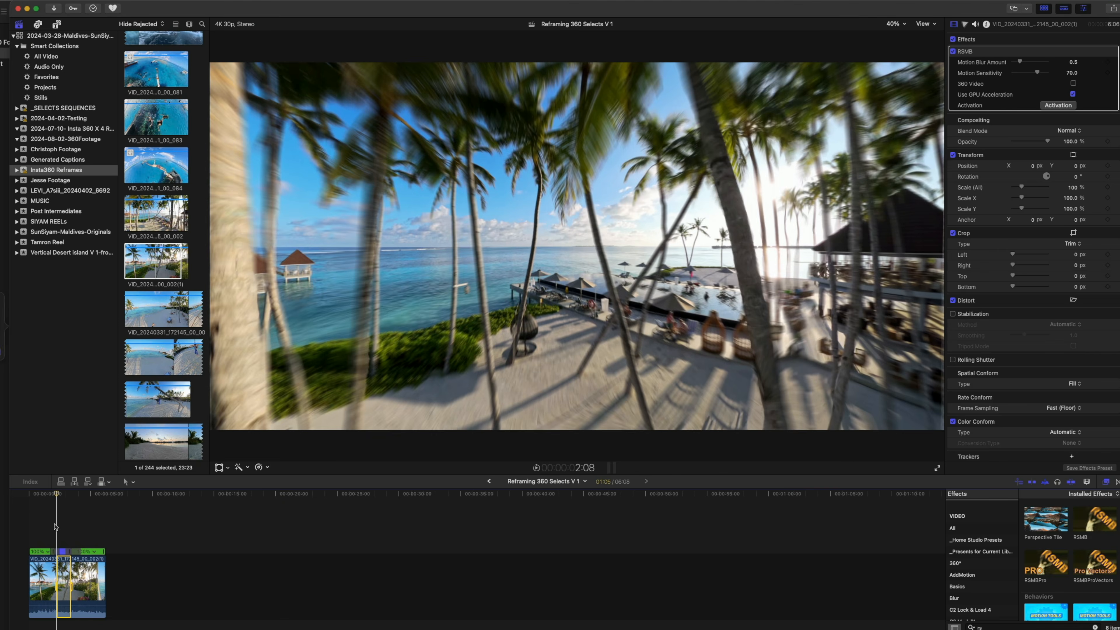
Play the clip through the sped-up section and its speed transitions to review the motion
left_click(42, 529)
key("super+equal")
key("super+equal")
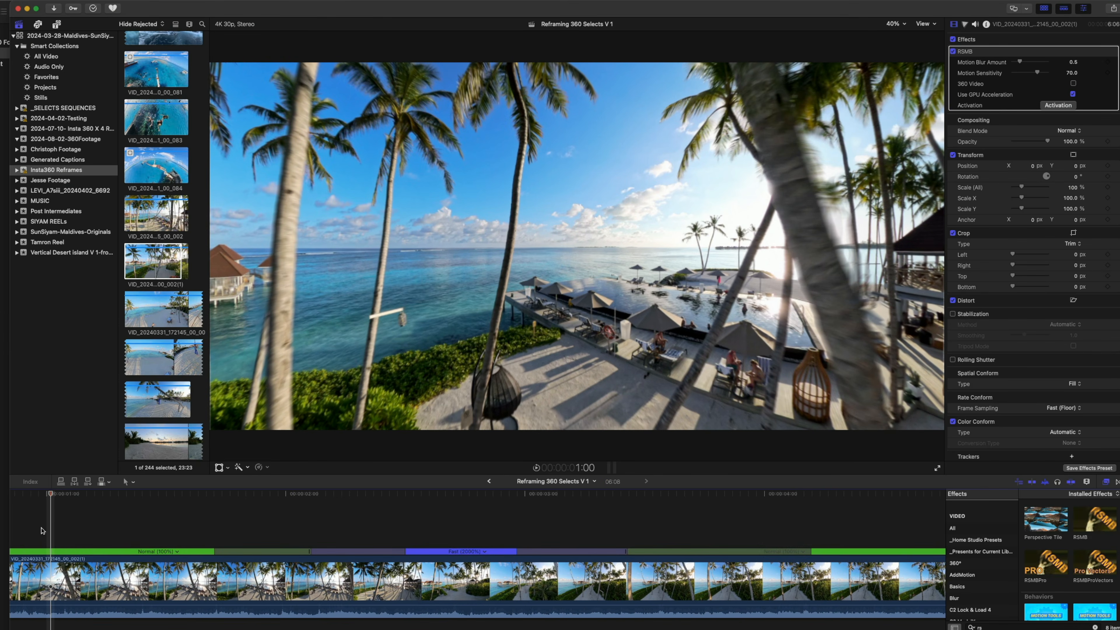
key("space")
key("super+minus")
key("super+minus")
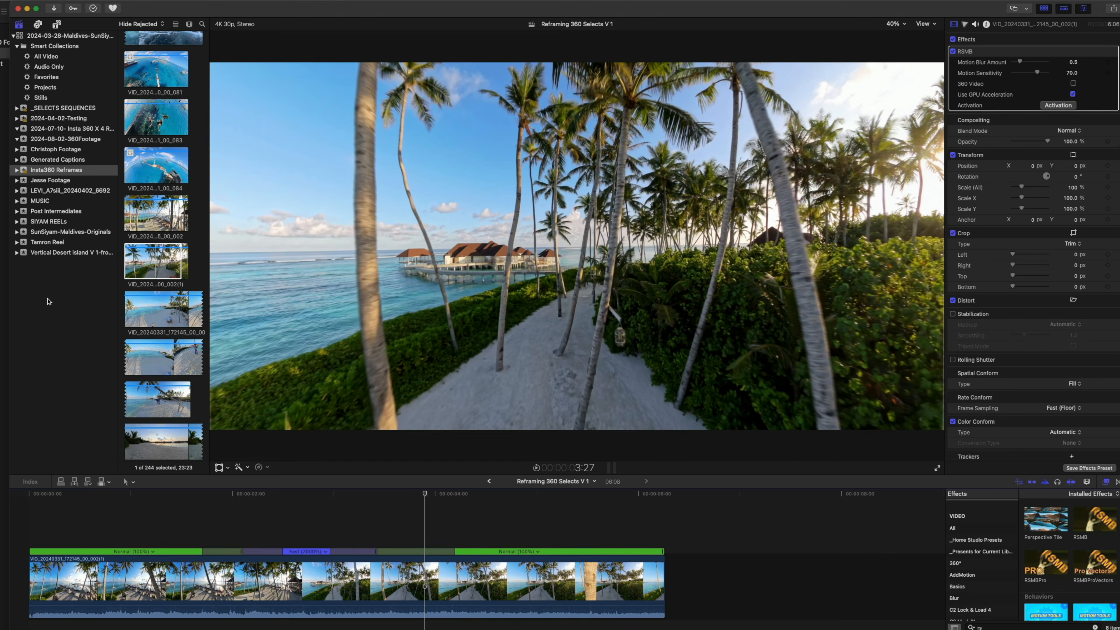
left_click(143, 511)
key("space")
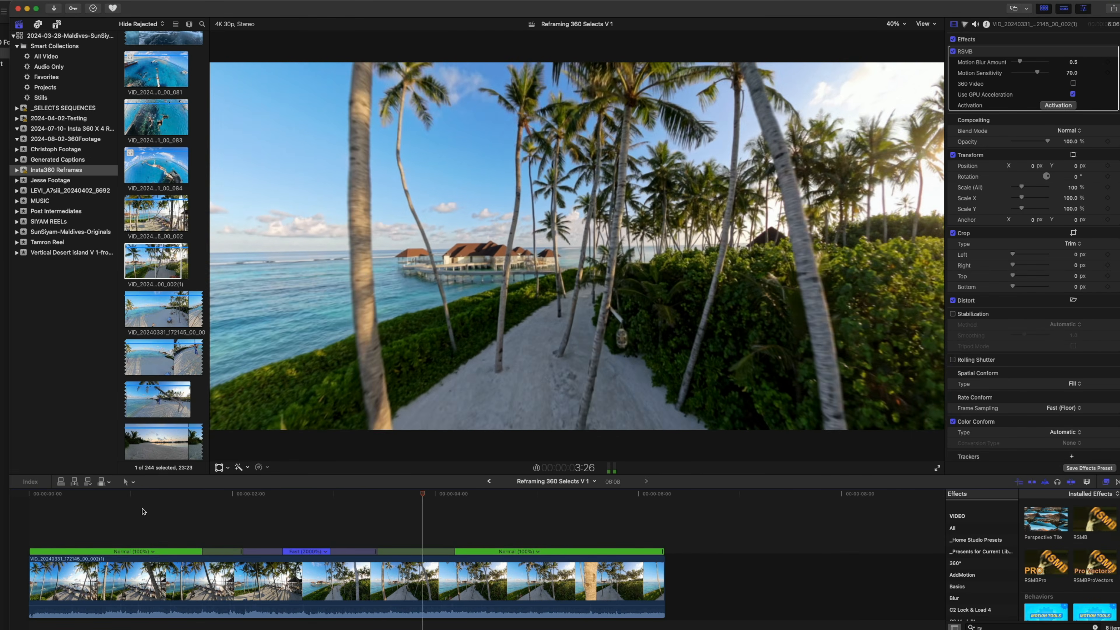
key("space")
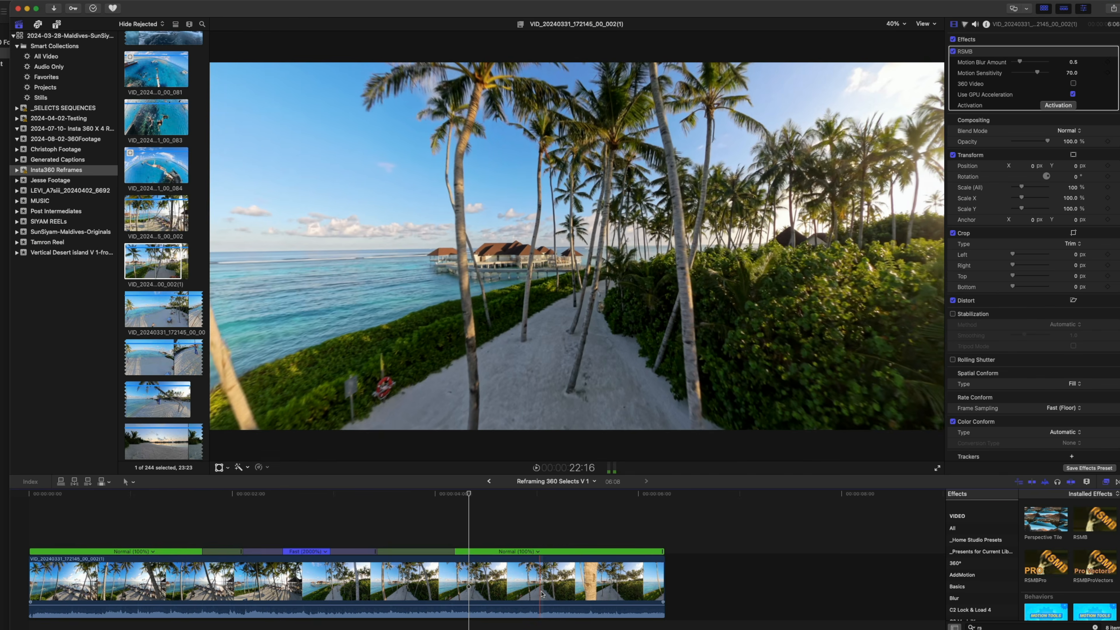
Search the effects for "shar" and apply the Sharpen effect to the clip with an amount of 1.1
left_click(540, 590)
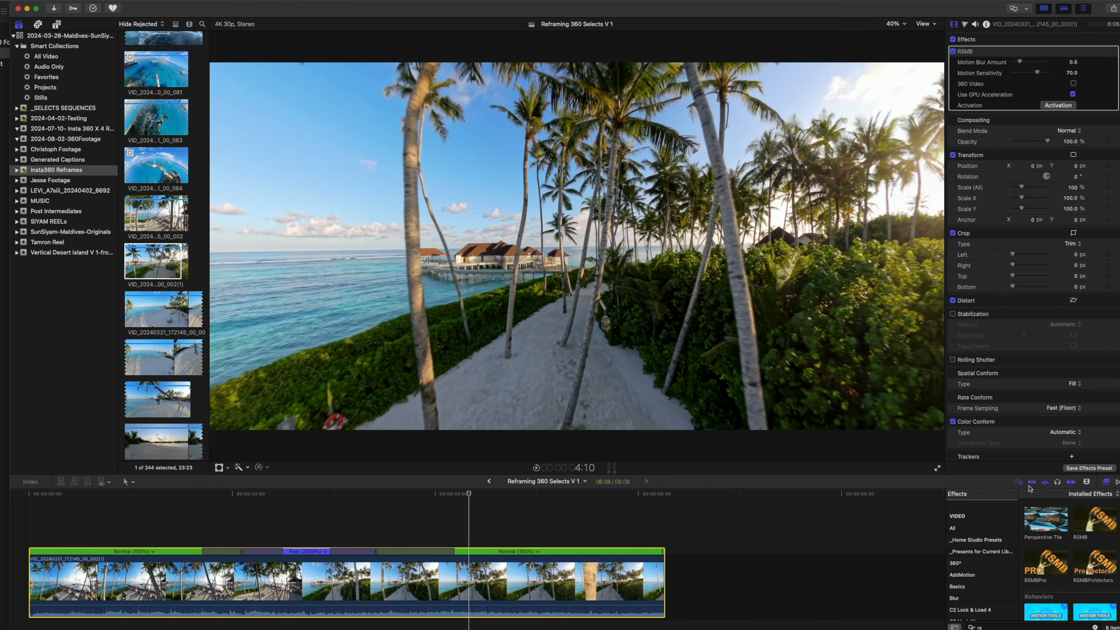
left_click(991, 627)
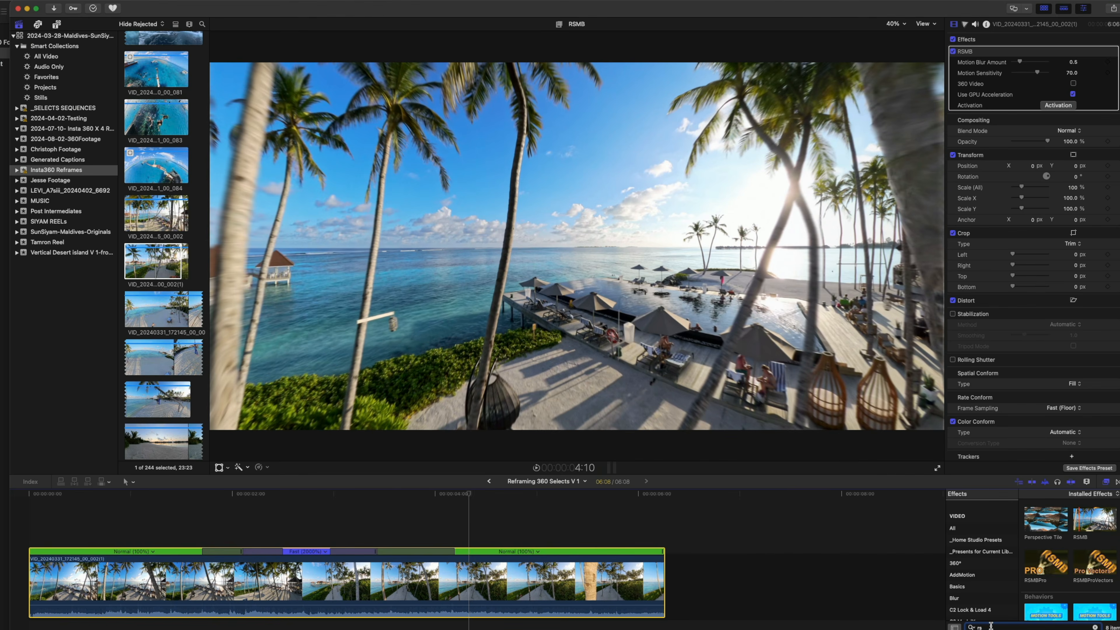
key("BackSpace")
key("BackSpace")
type("shar")
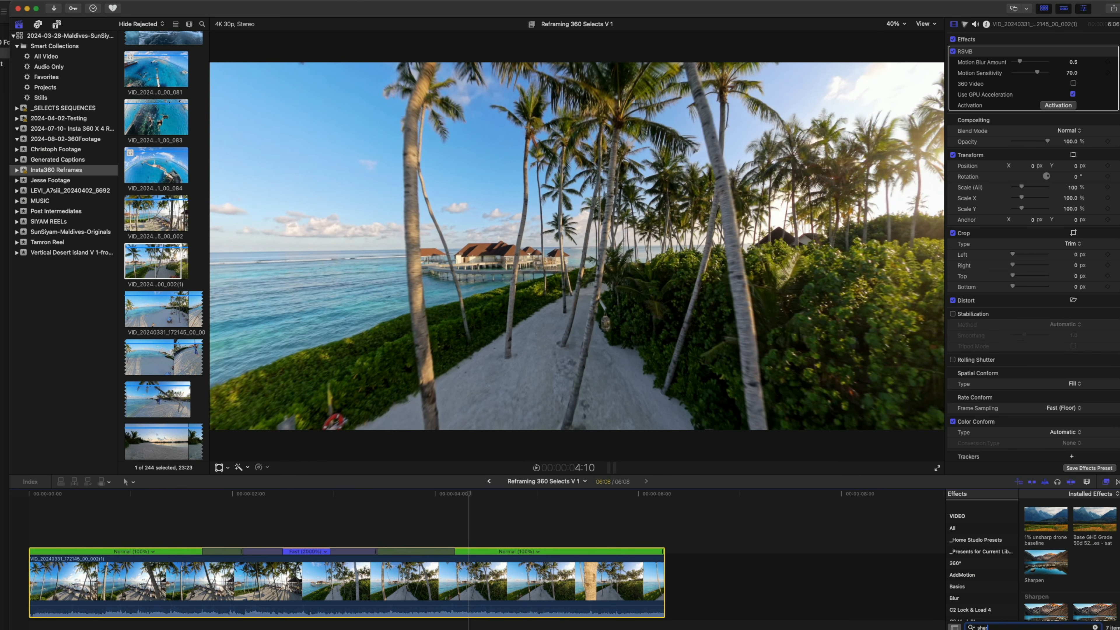
left_click_drag(1054, 557, 668, 364)
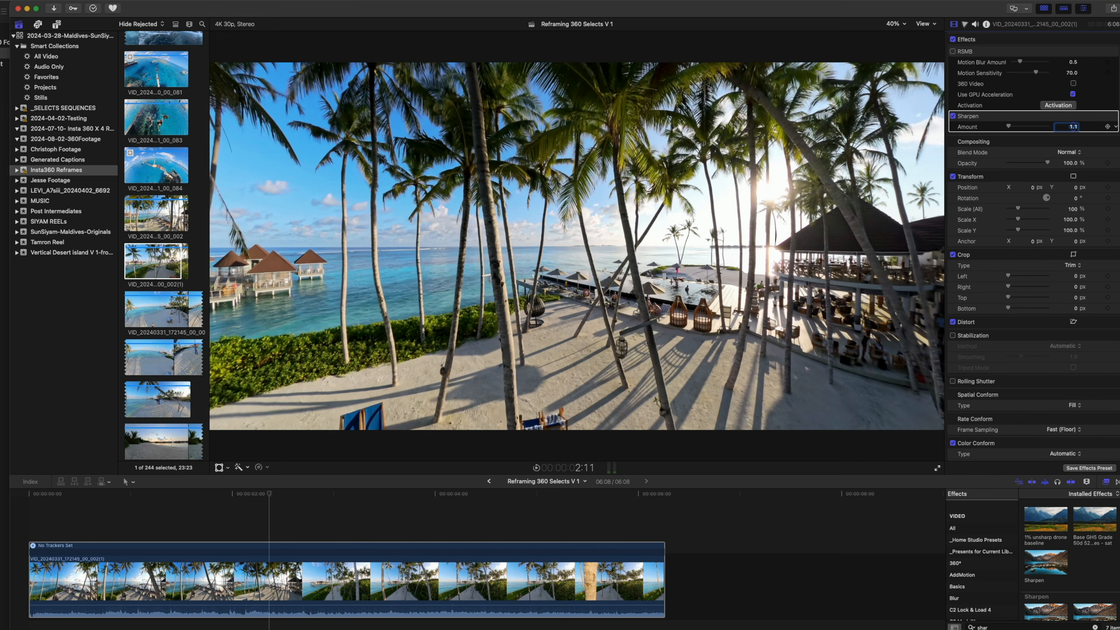
Park the playhead at 2:21 and add Color Wheels, Color Curves and Color Board corrections to the clip
left_click(373, 497)
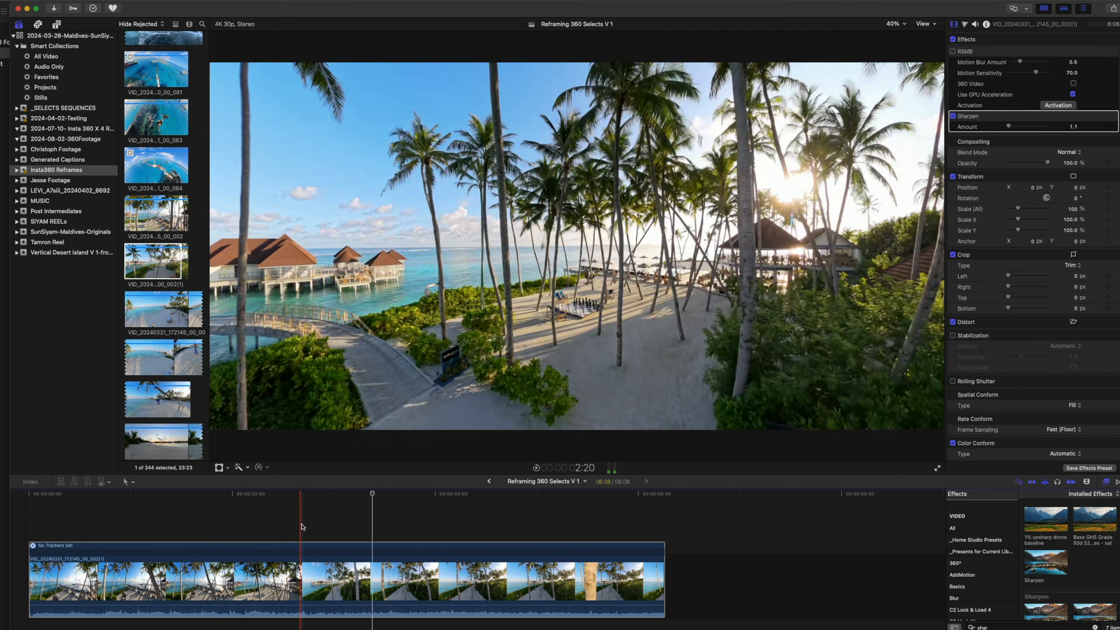
left_click(303, 536)
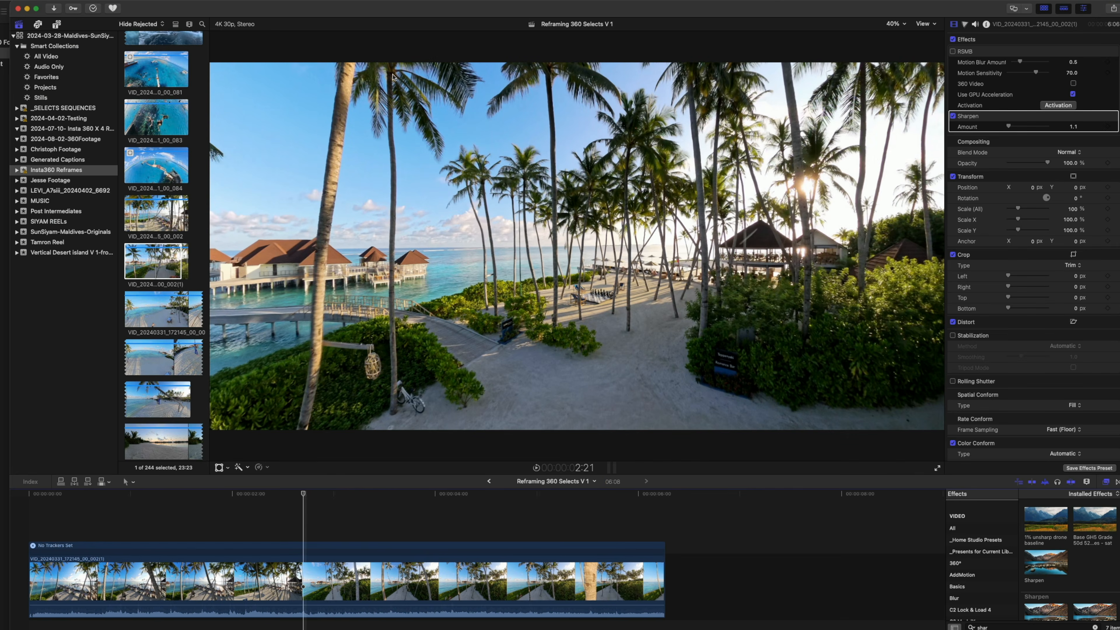
left_click(330, 551)
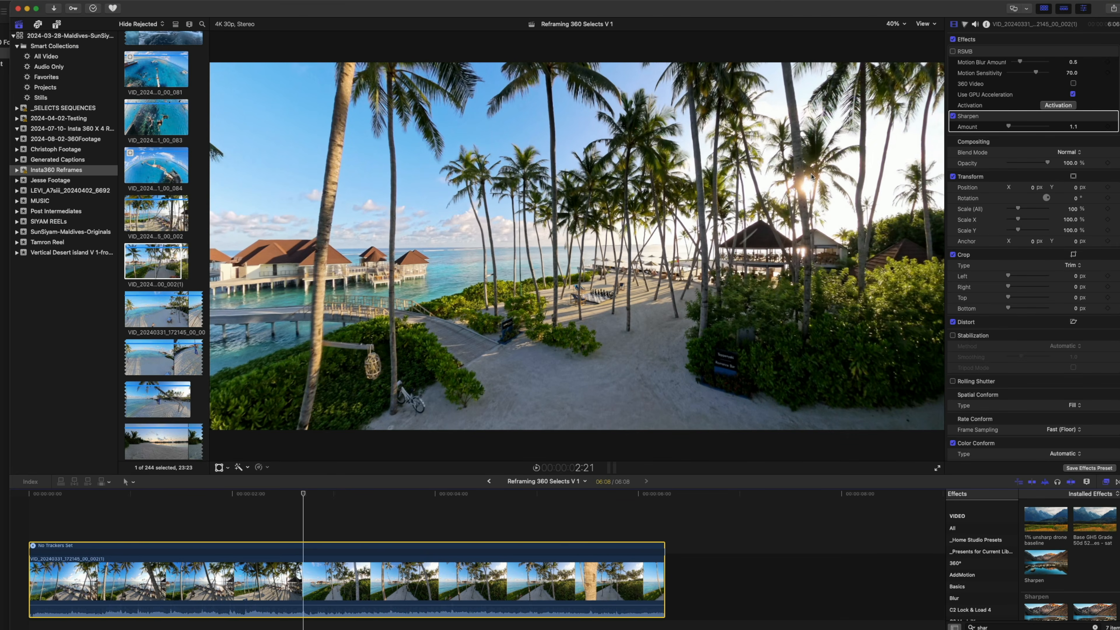
left_click(965, 24)
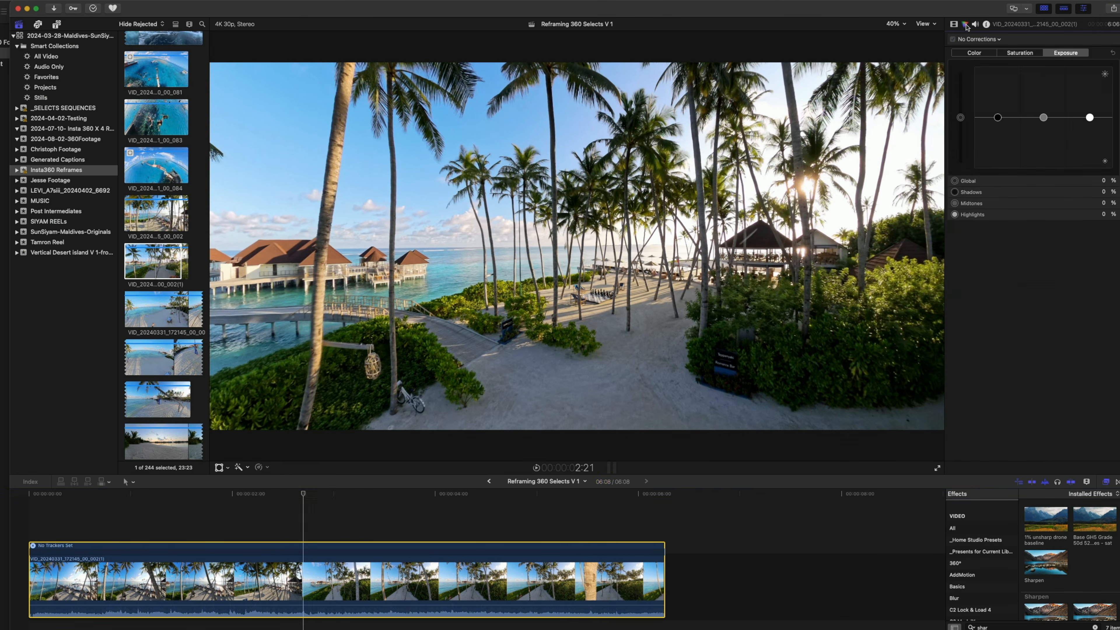
left_click(978, 39)
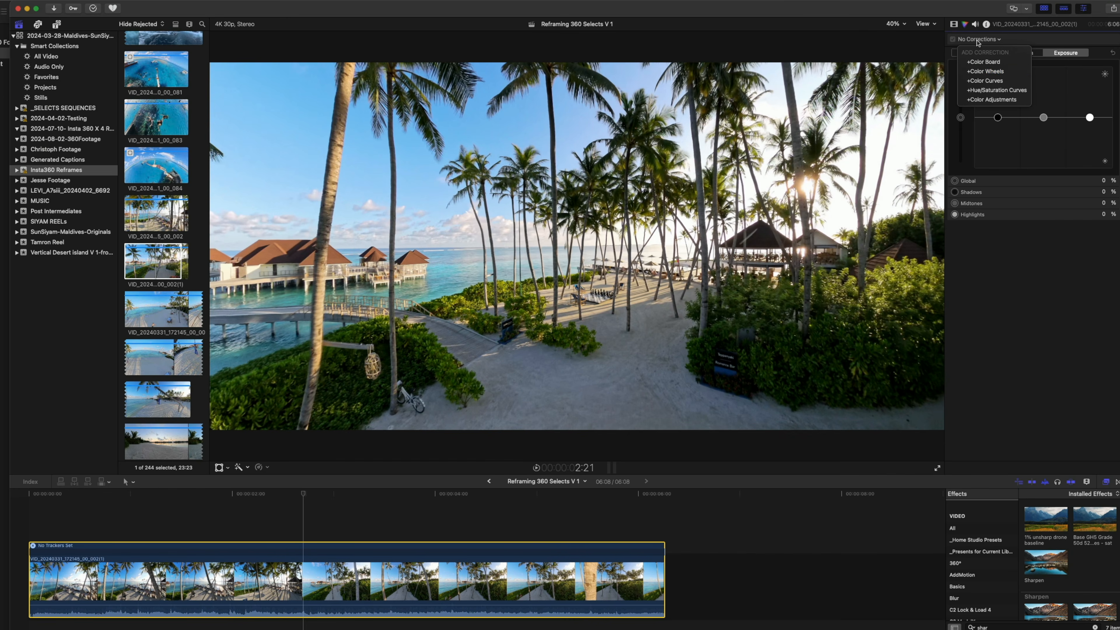
left_click(1005, 71)
left_click(979, 39)
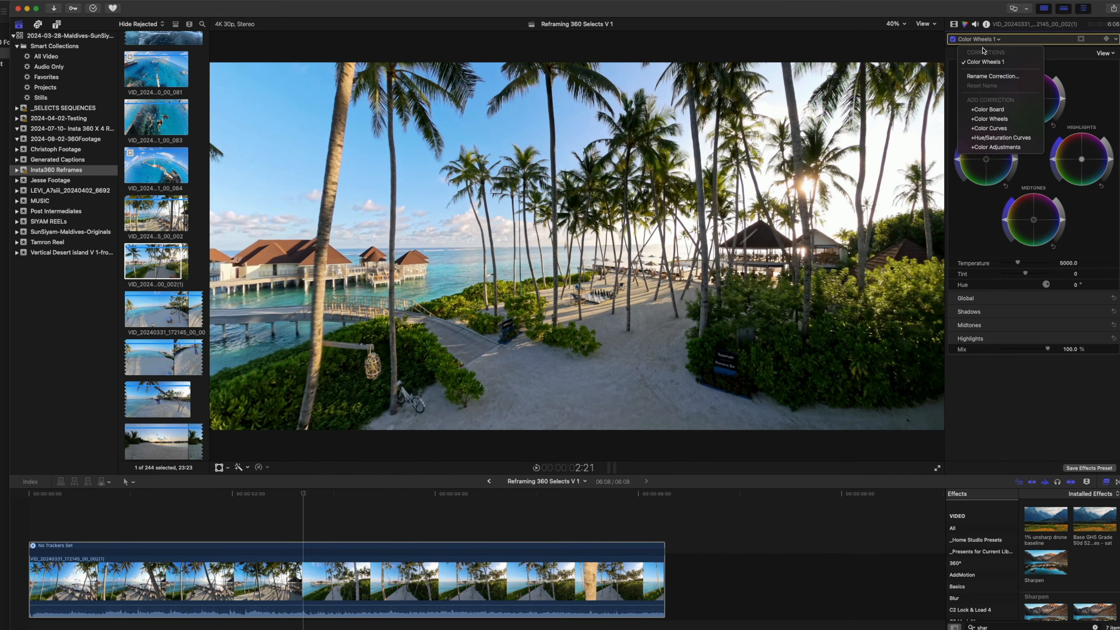
left_click(991, 128)
left_click(990, 39)
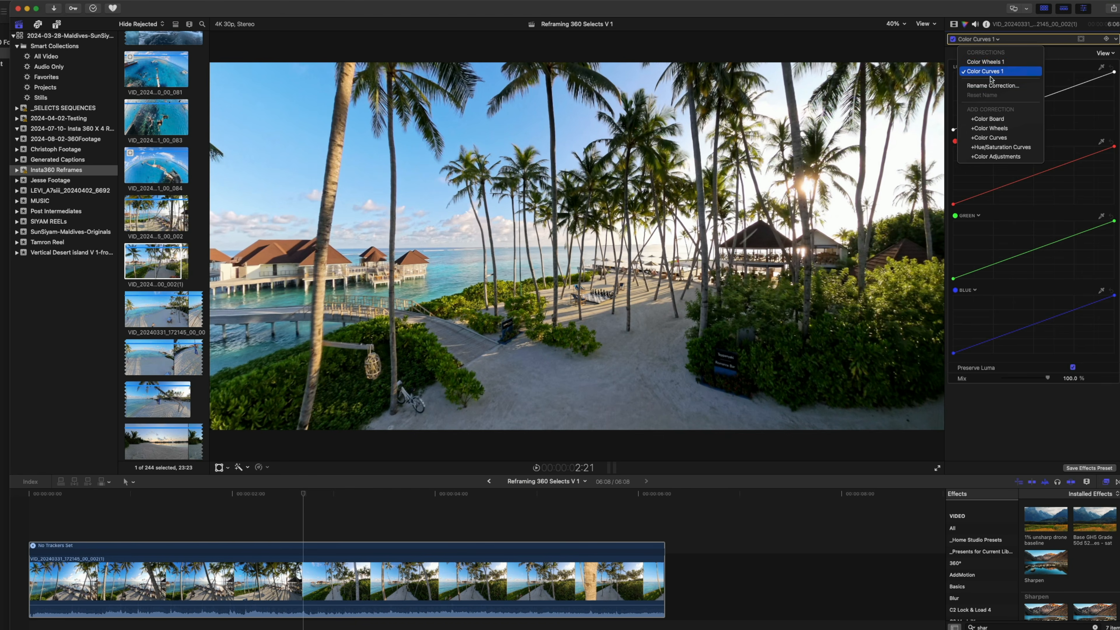
left_click(990, 119)
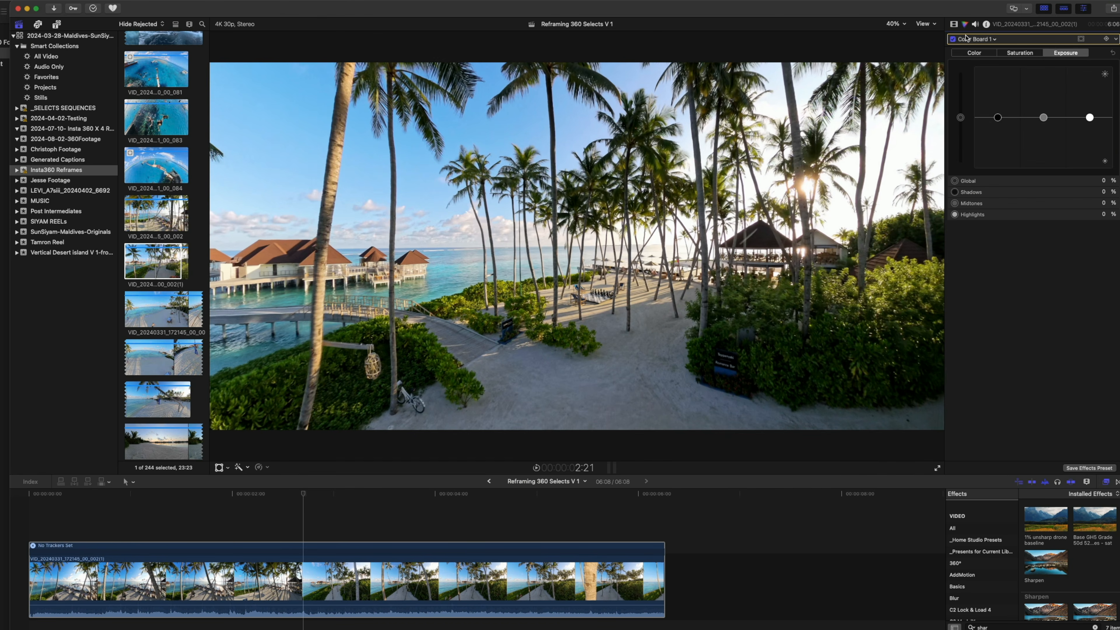
Reorder the corrections to Color Board, Color Curves, then Color Wheels, and open Color Board 1 for adjustment
left_click(954, 24)
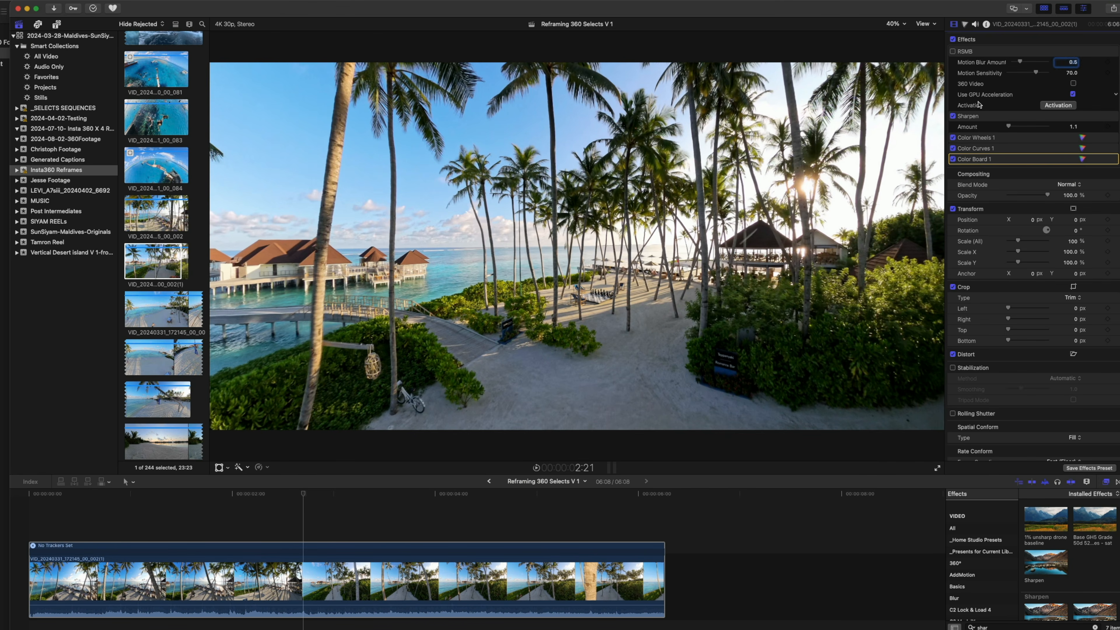
mouse_move(975, 160)
left_mouse_down()
mouse_move(974, 134)
mouse_move(975, 157)
left_mouse_up()
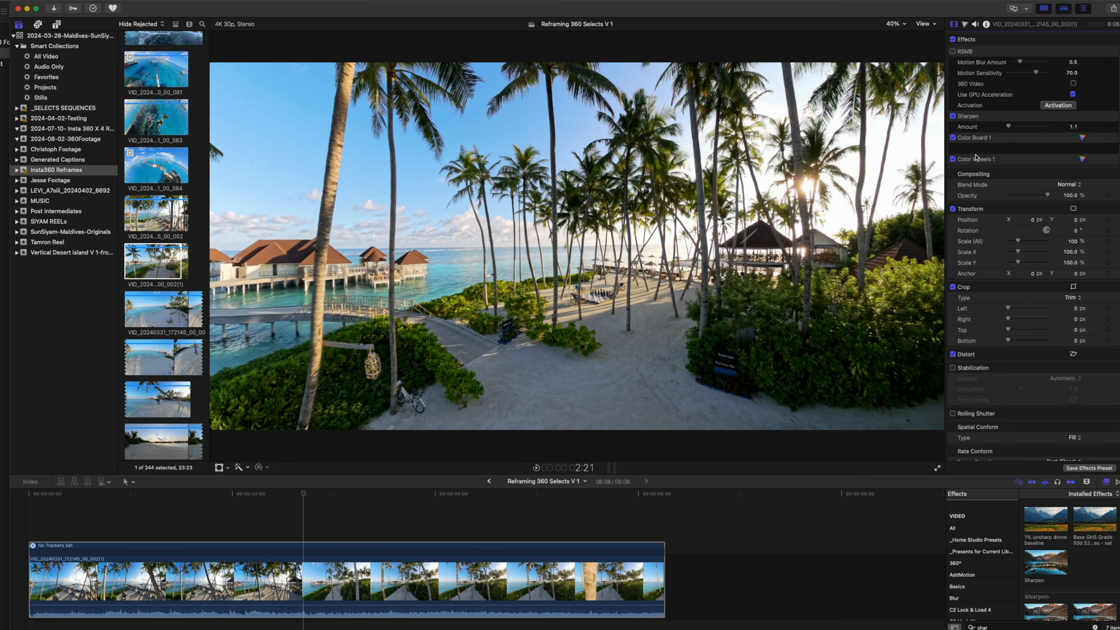
left_click(965, 24)
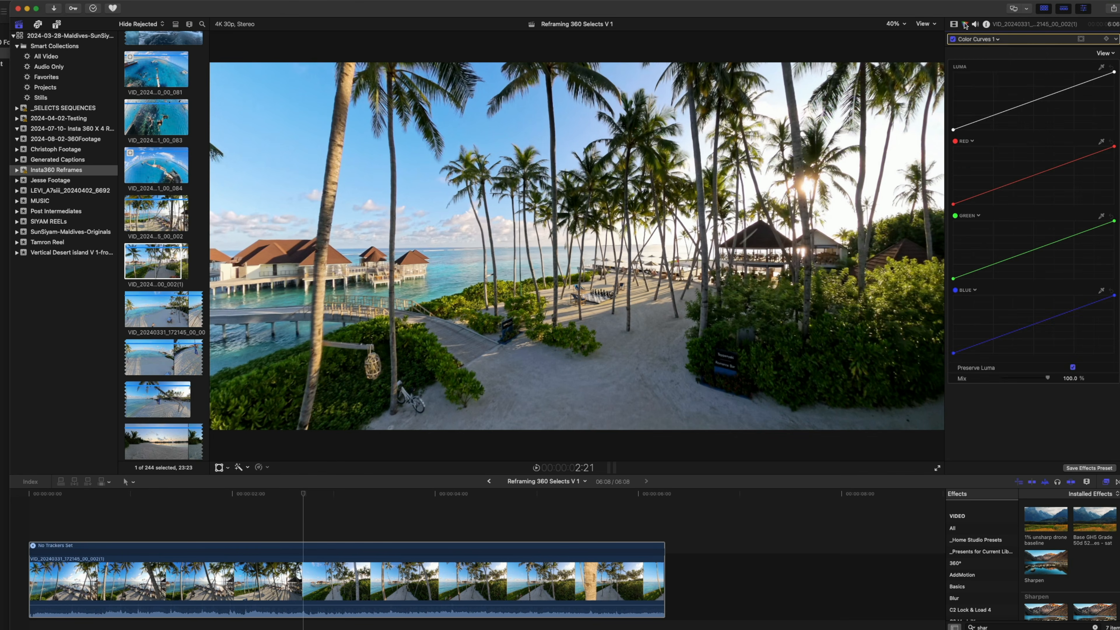
left_click(970, 39)
left_click(988, 64)
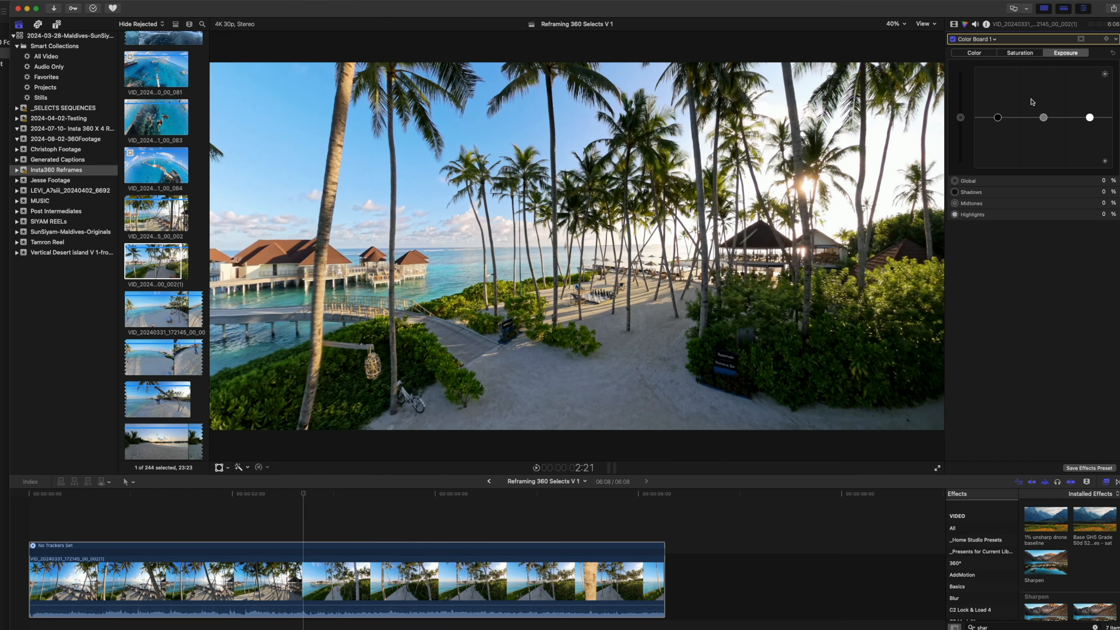
Show the video scopes beside the viewer, set the waveform to Luma and narrow the scopes area
left_click(925, 25)
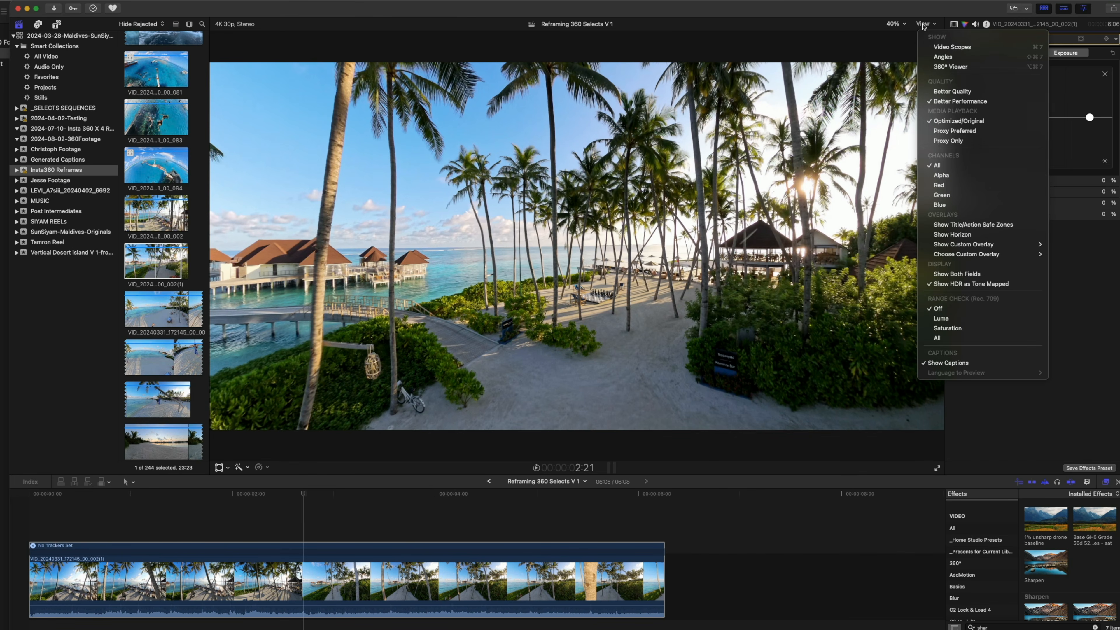
left_click(942, 47)
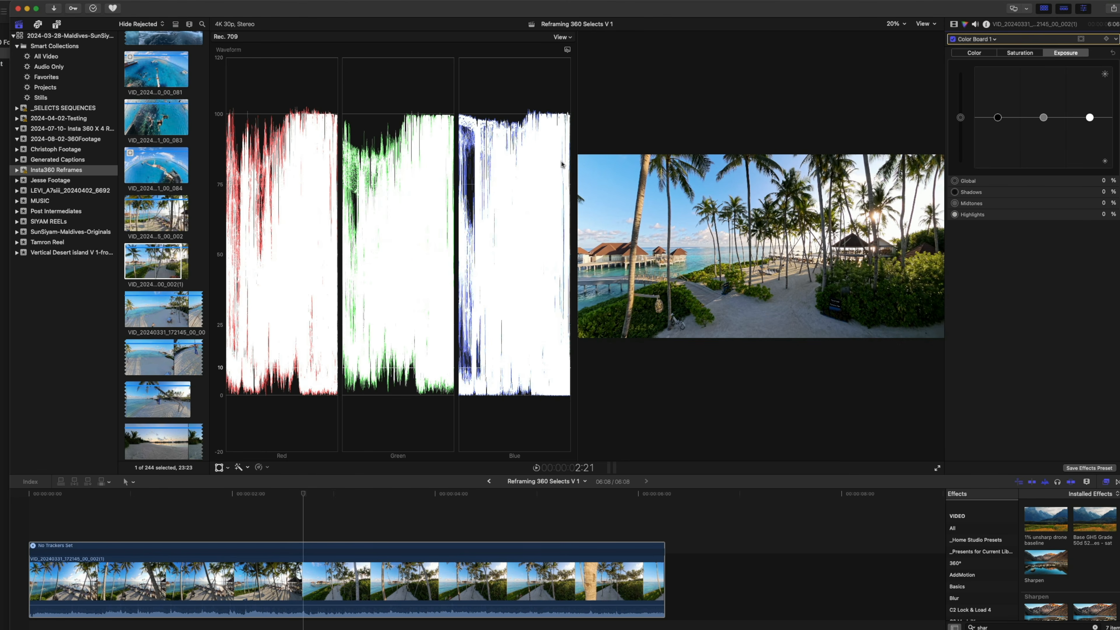
left_click_drag(576, 163, 418, 163)
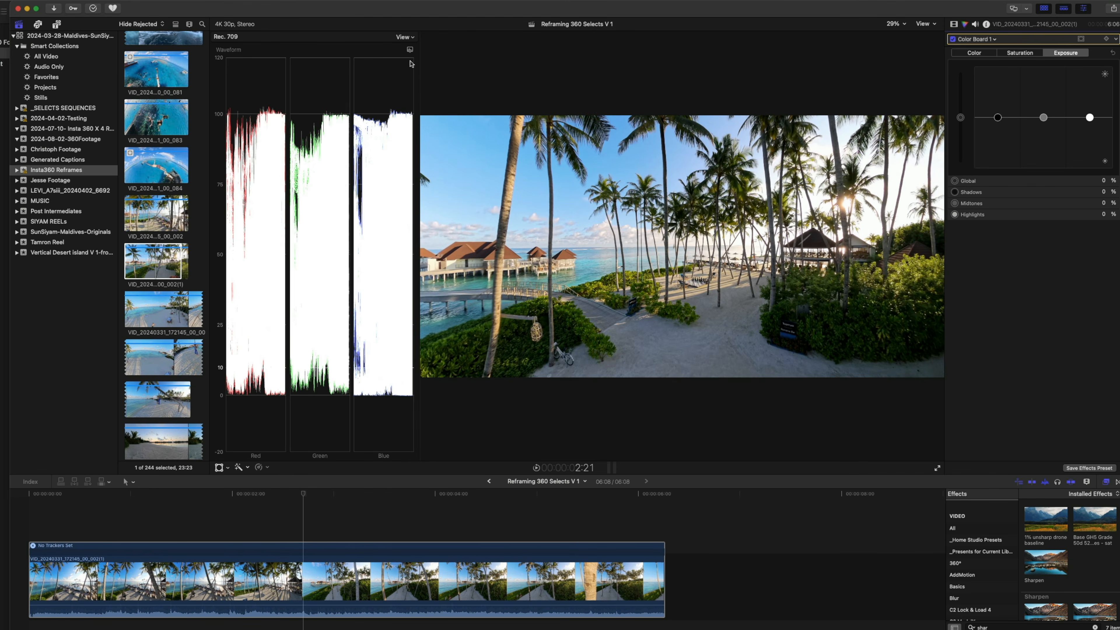
left_click(409, 49)
left_click(423, 152)
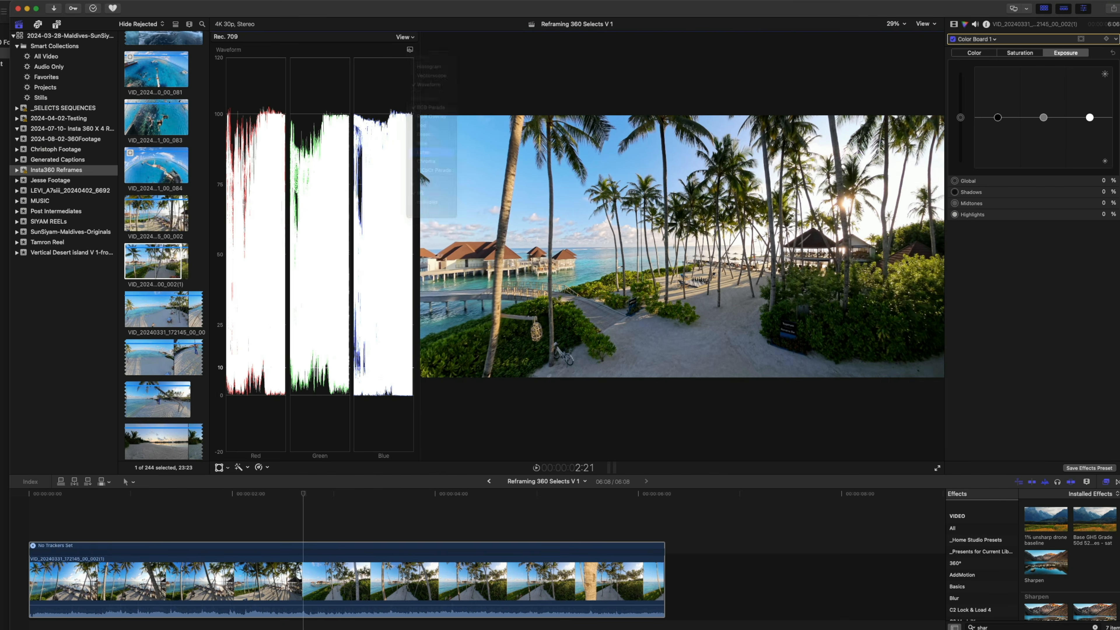
left_click_drag(419, 92, 365, 158)
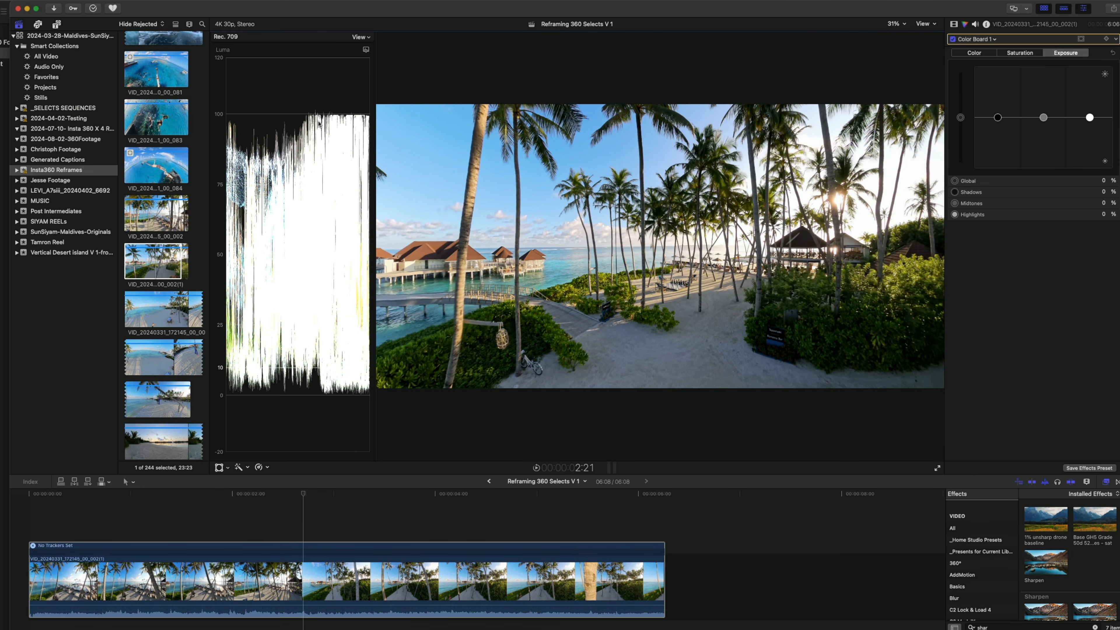
Set the Color Board exposure to -12% global, 16% shadows and 2% highlights, and try shifting the global color control
mouse_move(964, 122)
left_mouse_down()
mouse_move(963, 113)
mouse_move(963, 122)
mouse_move(1000, 111)
mouse_move(963, 126)
left_mouse_up()
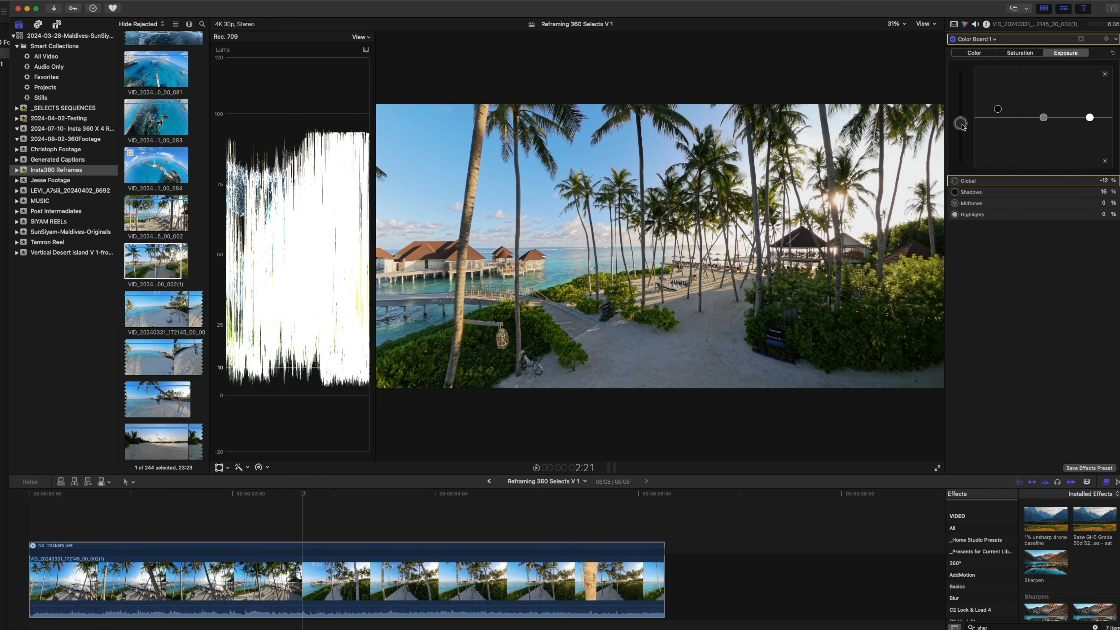
left_click_drag(1092, 117, 1091, 116)
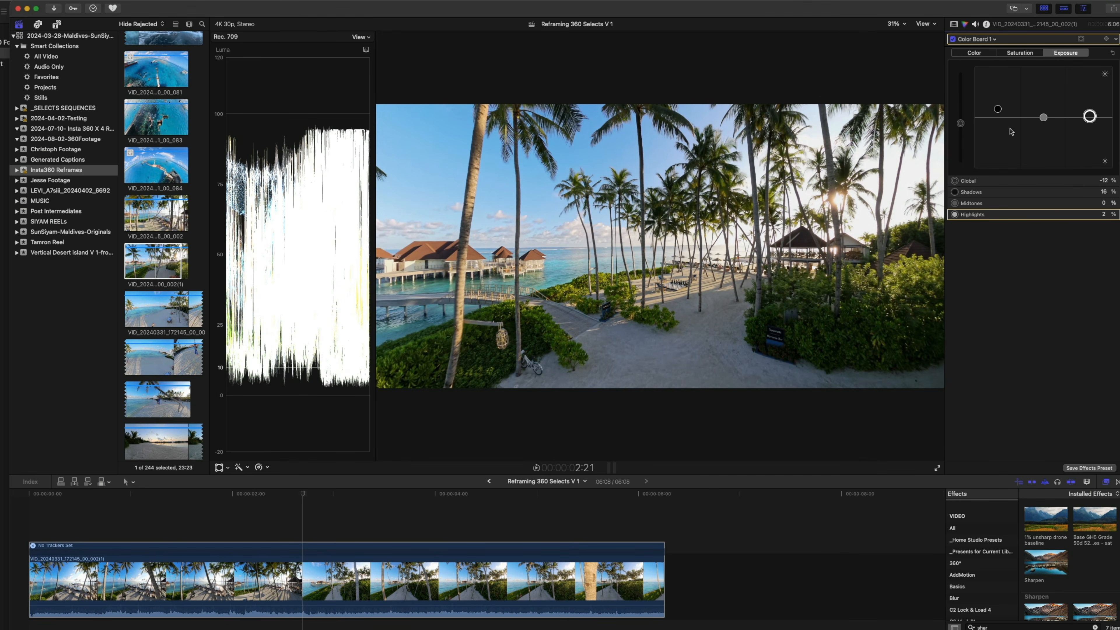
left_click(975, 53)
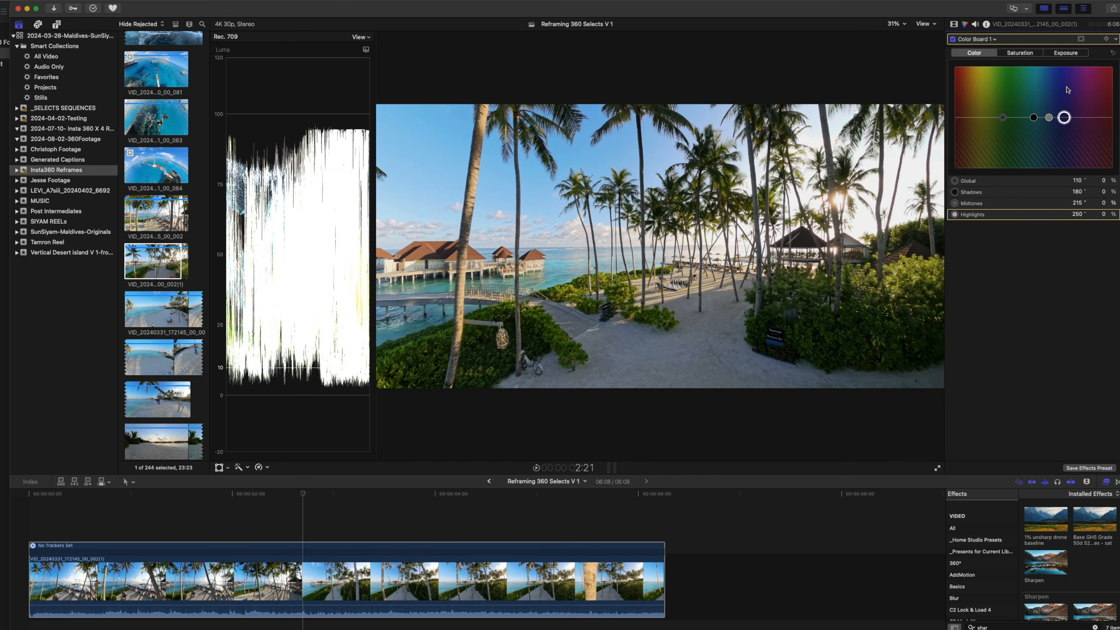
mouse_move(1003, 118)
left_mouse_down()
mouse_move(975, 118)
mouse_move(1066, 111)
mouse_move(1071, 120)
mouse_move(1024, 118)
left_mouse_up()
left_click(1065, 54)
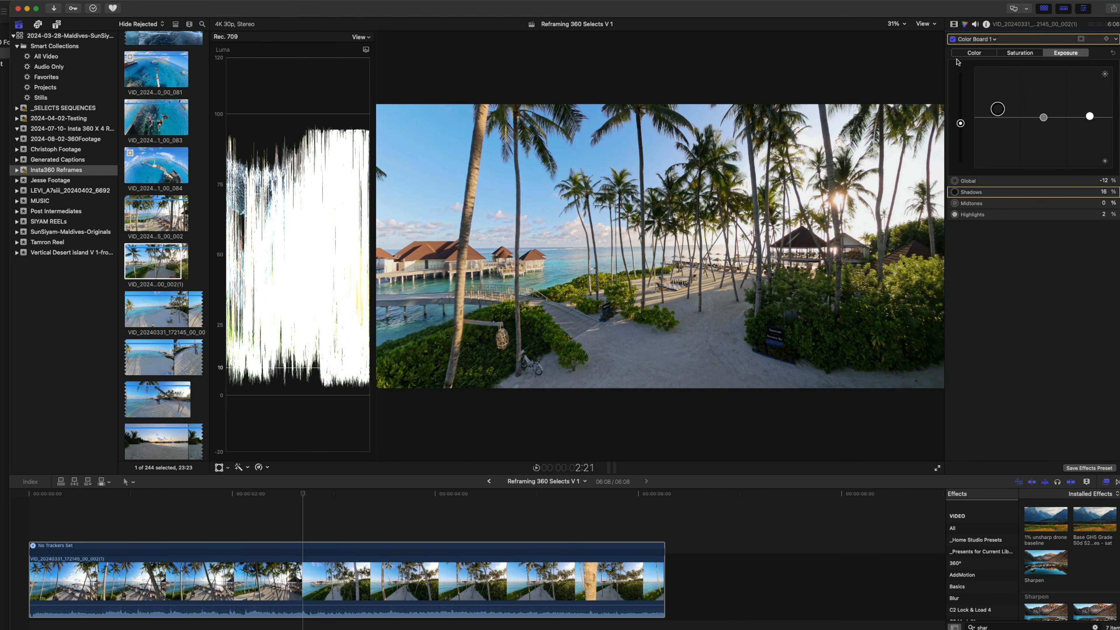
Raise the black points of the green and blue curves slightly in Color Curves 1
left_click(990, 40)
left_click(995, 72)
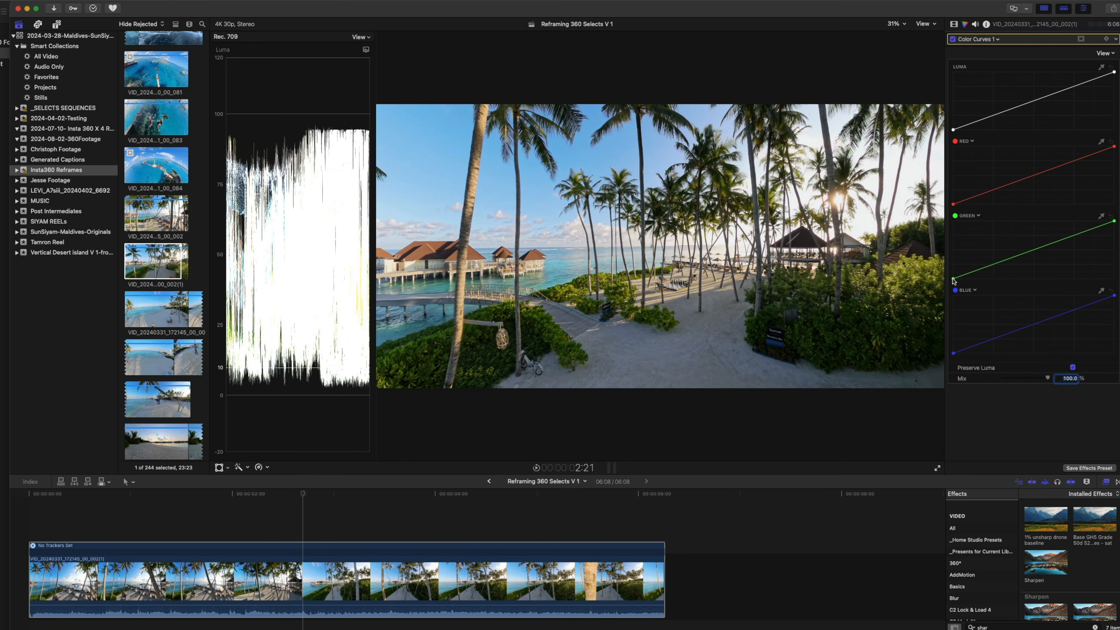
left_click(954, 279)
left_click_drag(954, 280, 953, 276)
left_click_drag(954, 354, 954, 351)
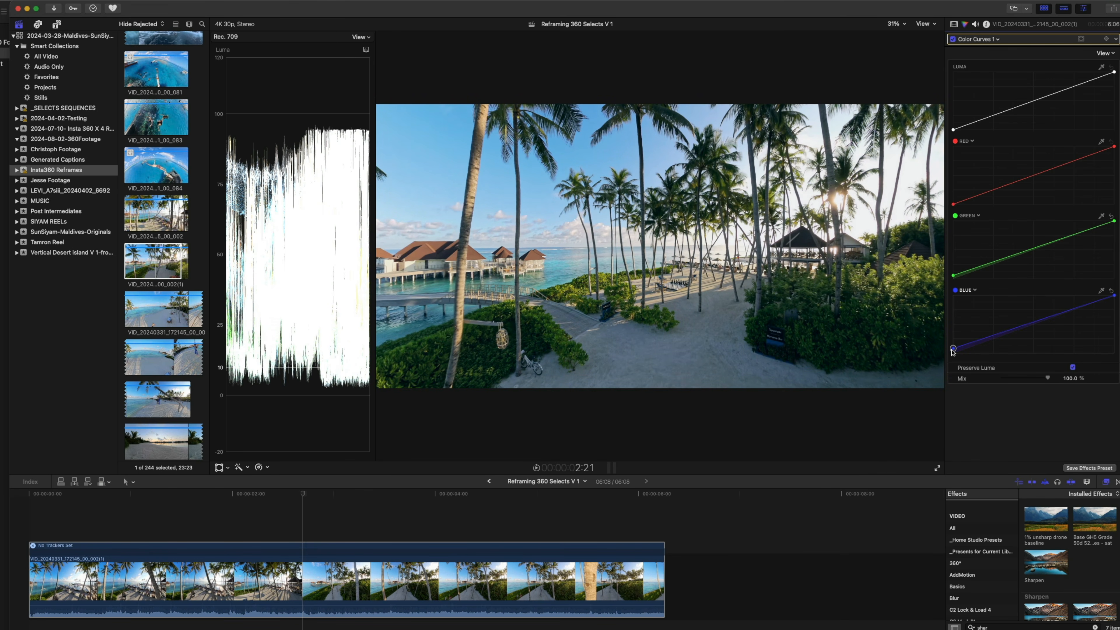
Raise the black point of the luma curve slightly and add a control point in its lower shadows
left_click(953, 130)
left_click_drag(954, 129, 980, 120)
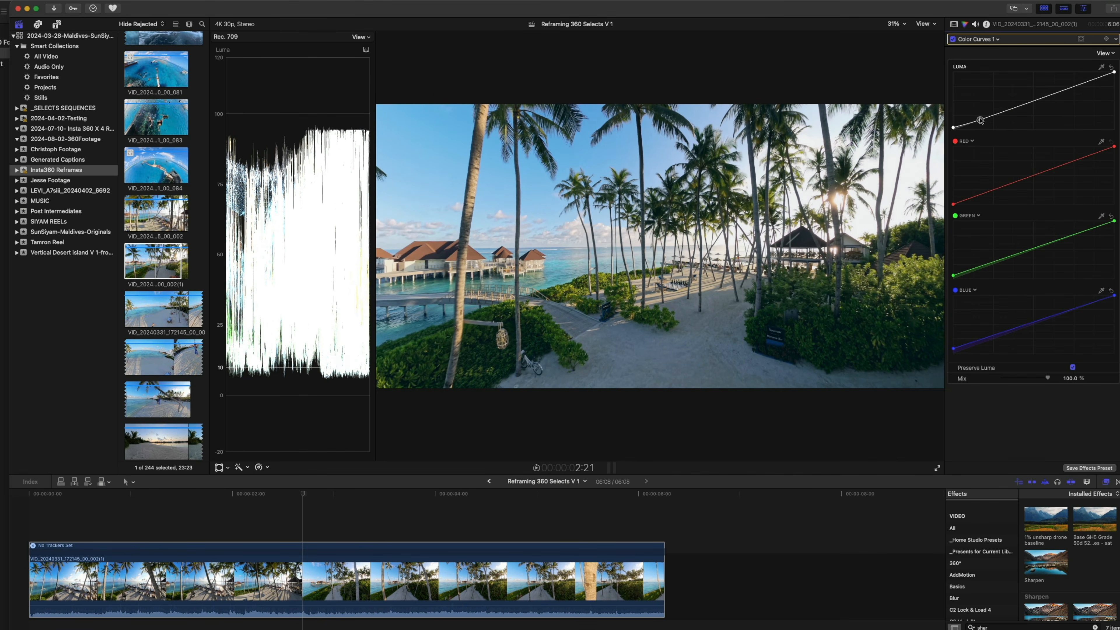
left_click_drag(954, 128, 953, 126)
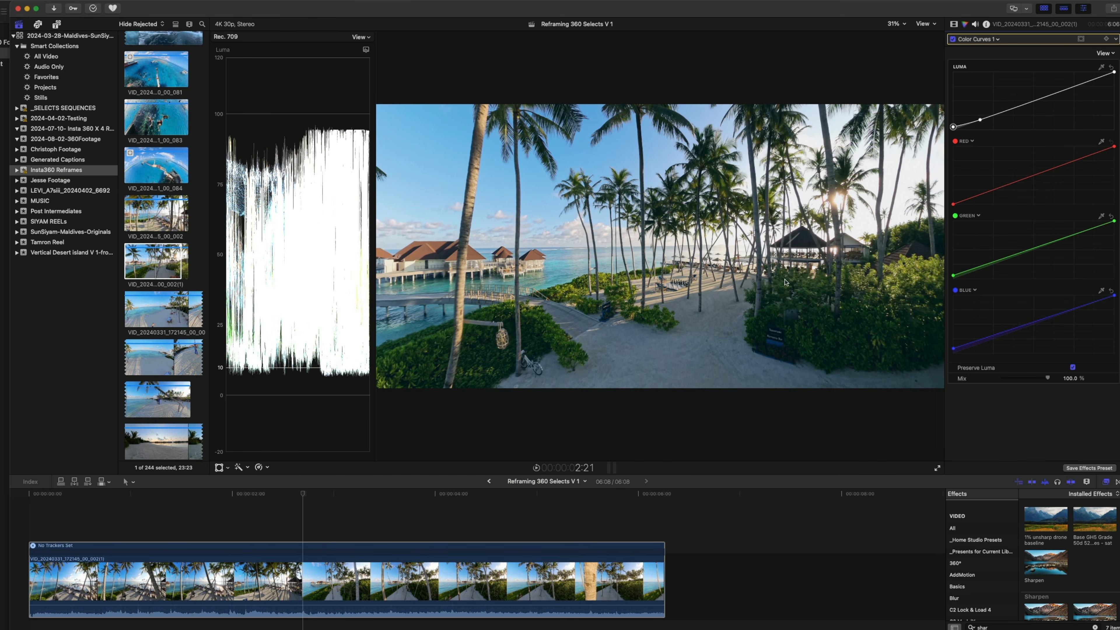
Nudge the green curve's black point slightly, and warm the clip by setting the Color Wheels 1 temperature to 6176
left_click_drag(953, 275, 953, 276)
left_click(981, 40)
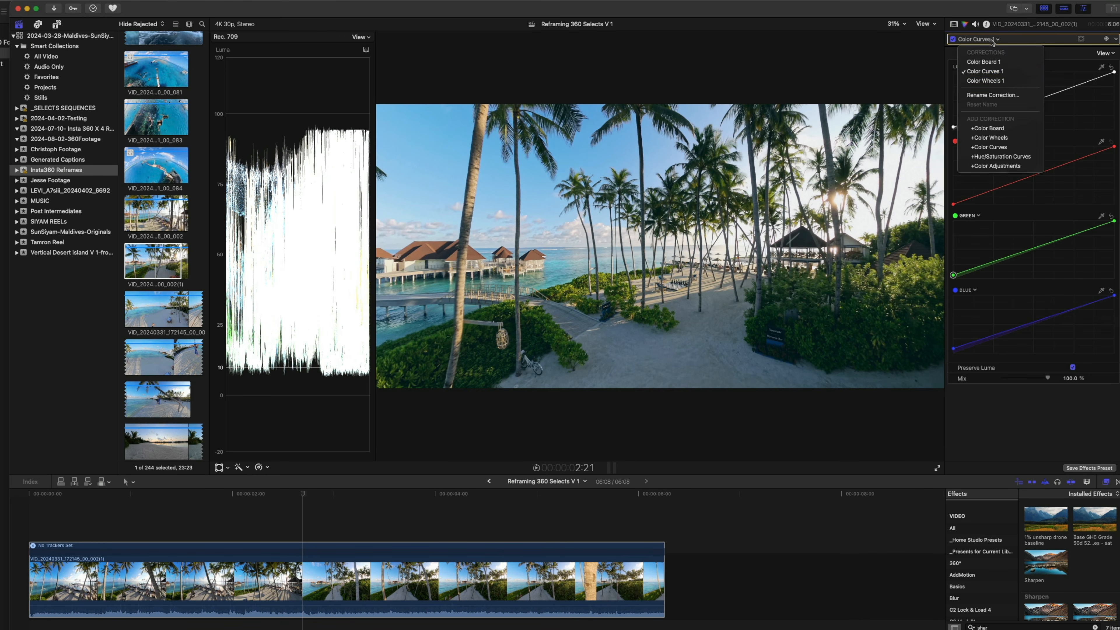
left_click(1006, 80)
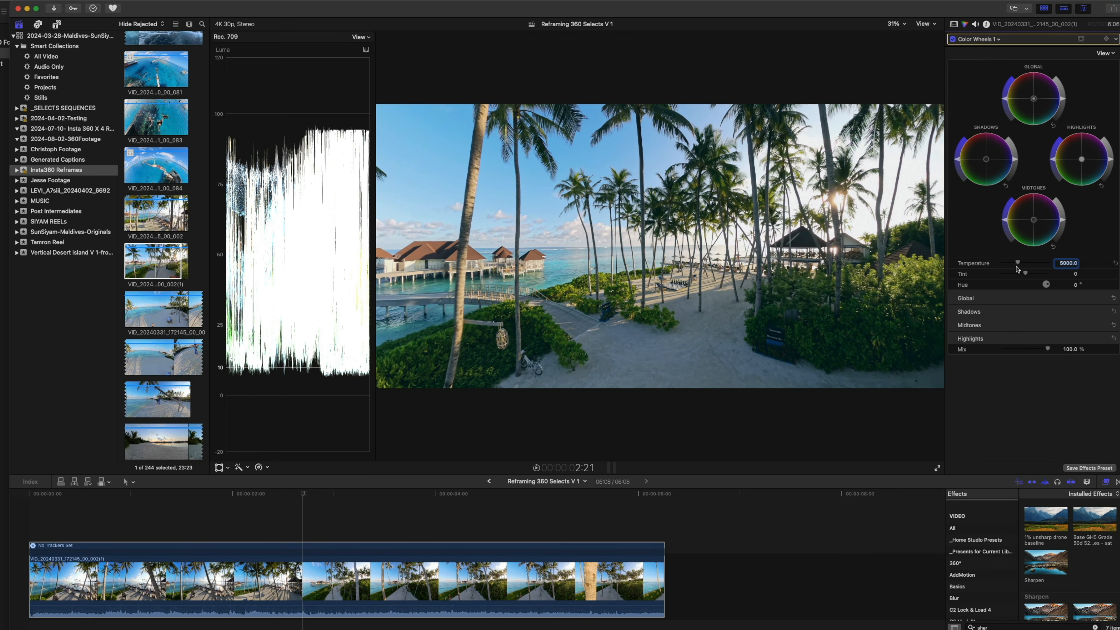
left_click_drag(1017, 265, 1027, 266)
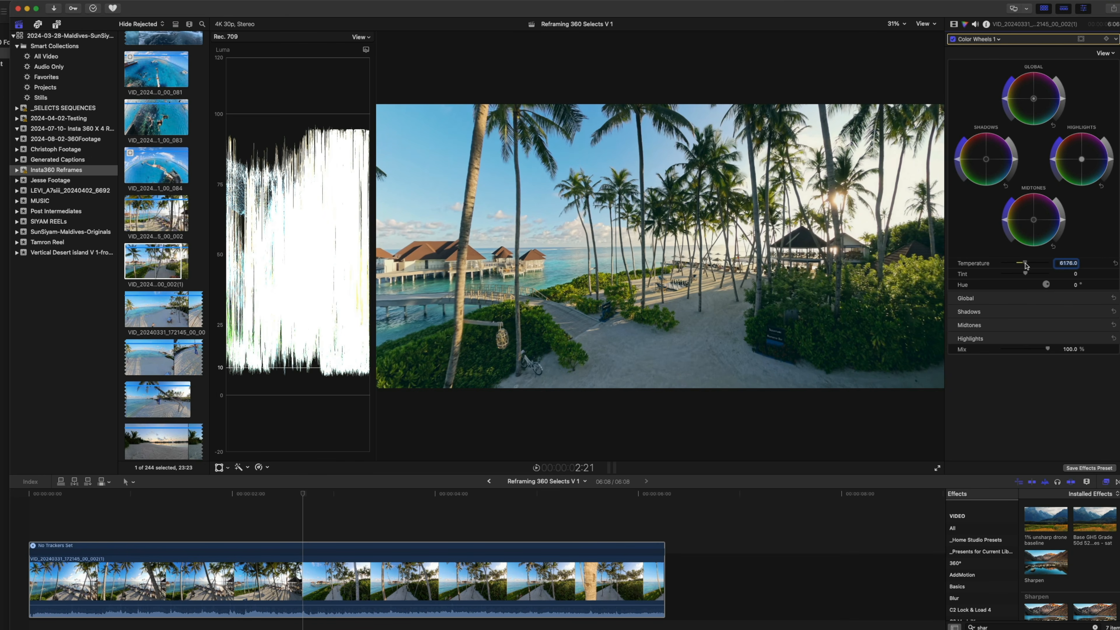
Close the tracker editor above the clip, deselect the clip and view the color-corrected shot at 3:17
left_click(520, 578)
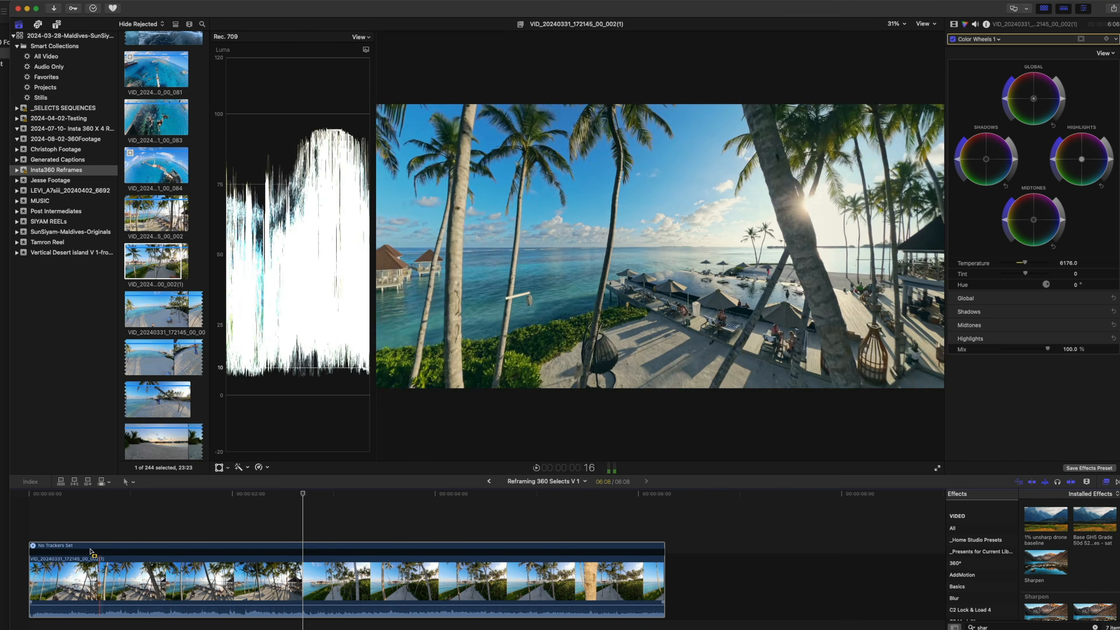
left_click(42, 552)
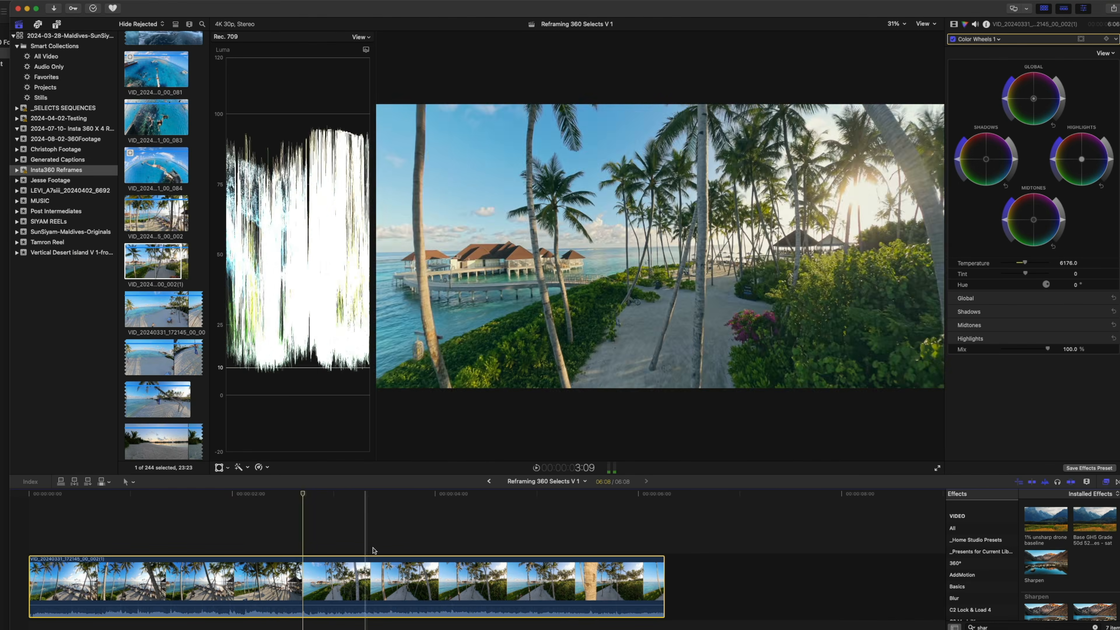
left_click(393, 527)
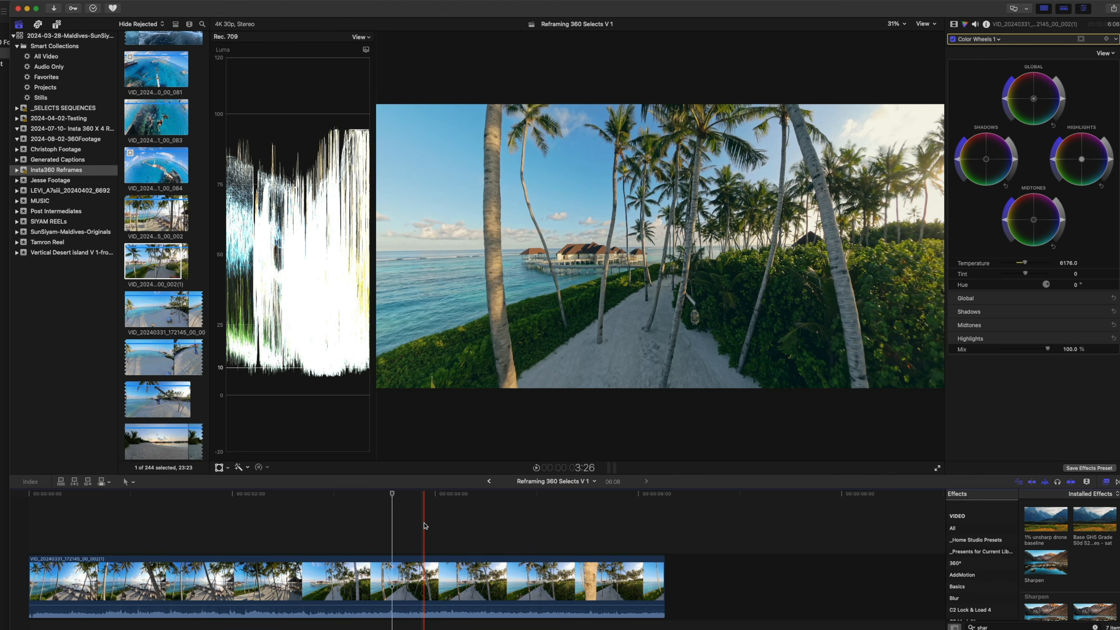
left_click(837, 9)
left_click(853, 18)
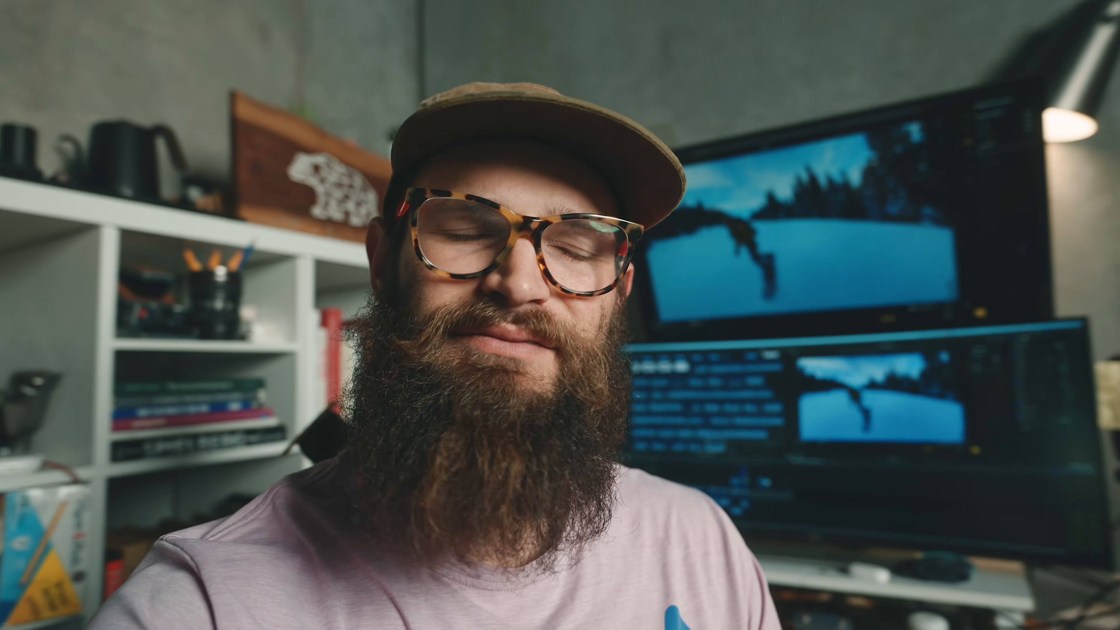